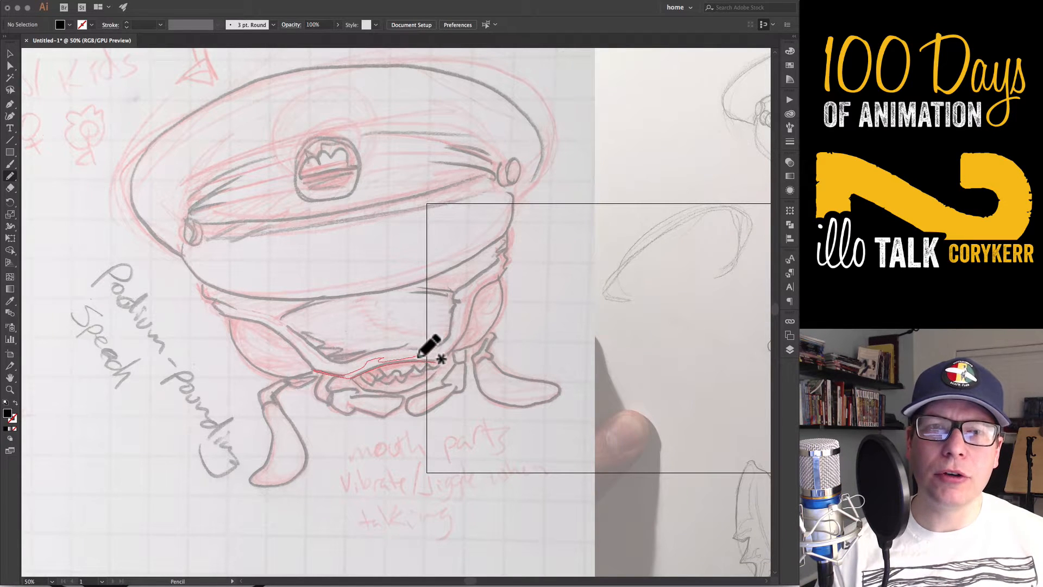
Ink the face plate's lower contour, its side folds and the crease lines below the cap visor with the Pencil tool
{"action": "mouse_move", "coordinate": [307, 364]}
{"action": "left_mouse_down"}
{"action": "mouse_move", "coordinate": [276, 330]}
{"action": "mouse_move", "coordinate": [232, 317]}
{"action": "left_mouse_up"}
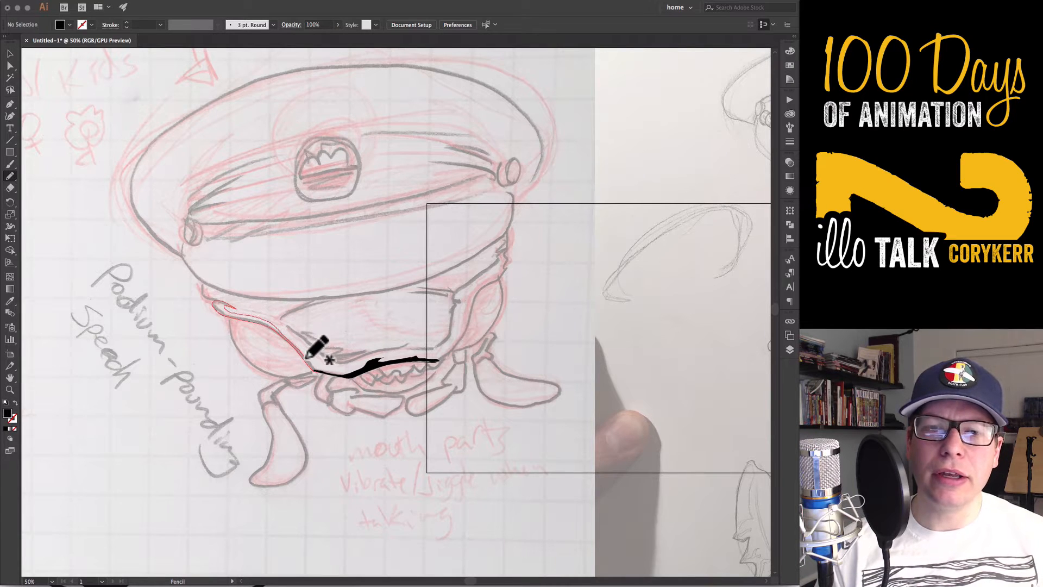
{"action": "mouse_move", "coordinate": [337, 374]}
{"action": "left_mouse_down"}
{"action": "mouse_move", "coordinate": [344, 406]}
{"action": "mouse_move", "coordinate": [340, 378]}
{"action": "left_mouse_up"}
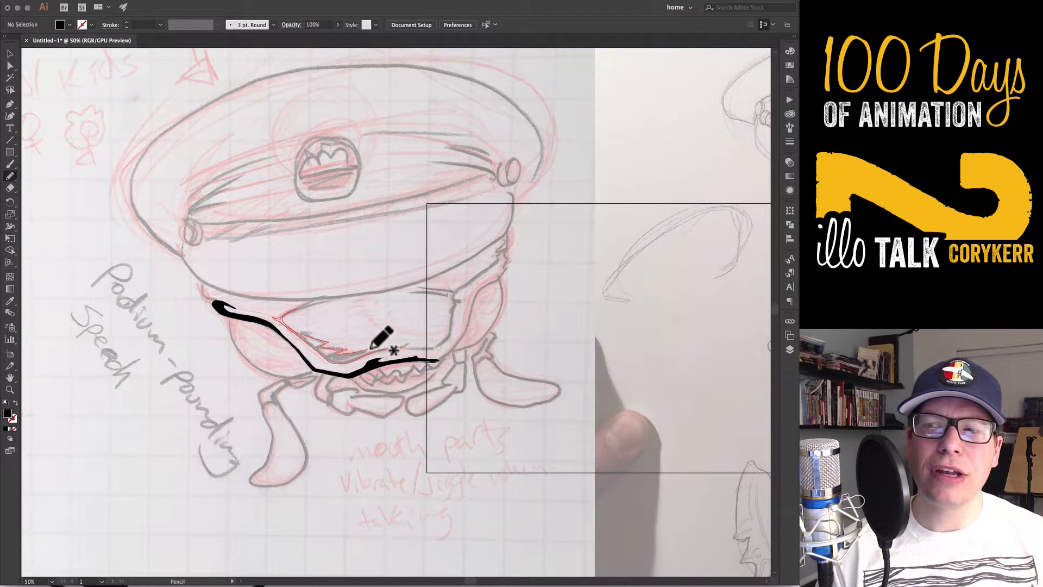
{"action": "mouse_move", "coordinate": [409, 346]}
{"action": "left_mouse_down"}
{"action": "mouse_move", "coordinate": [458, 343]}
{"action": "mouse_move", "coordinate": [411, 348]}
{"action": "mouse_move", "coordinate": [452, 335]}
{"action": "mouse_move", "coordinate": [457, 298]}
{"action": "left_mouse_up"}
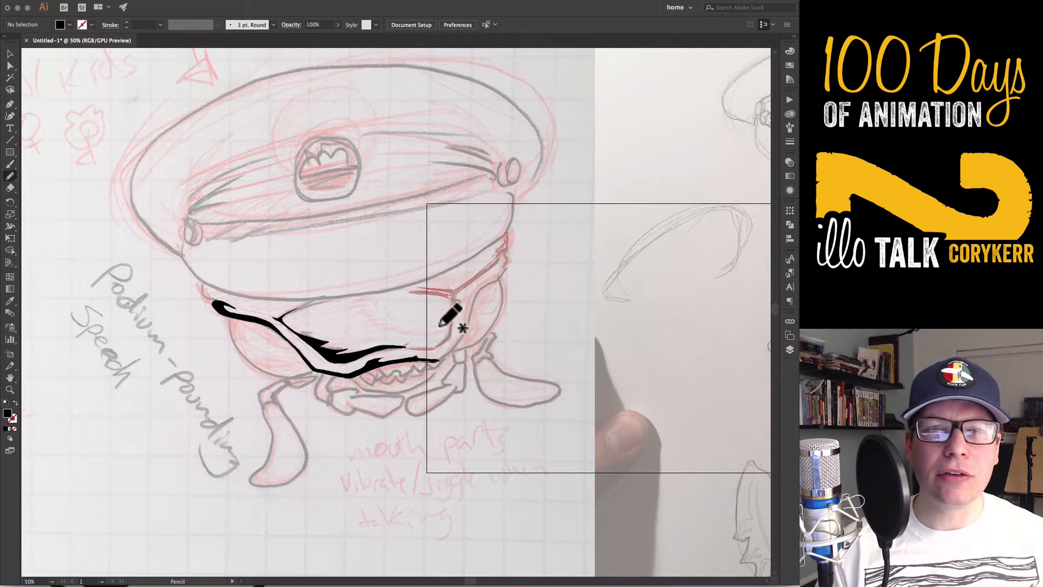
{"action": "left_click_drag", "start_coordinate": [425, 345], "coordinate": [410, 347]}
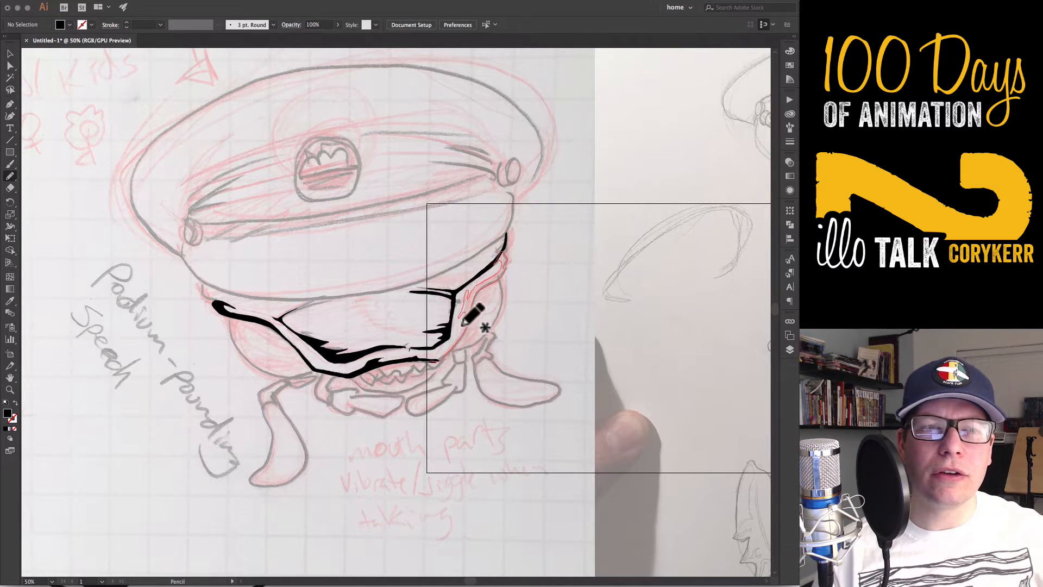
{"action": "left_click_drag", "start_coordinate": [442, 355], "coordinate": [442, 356]}
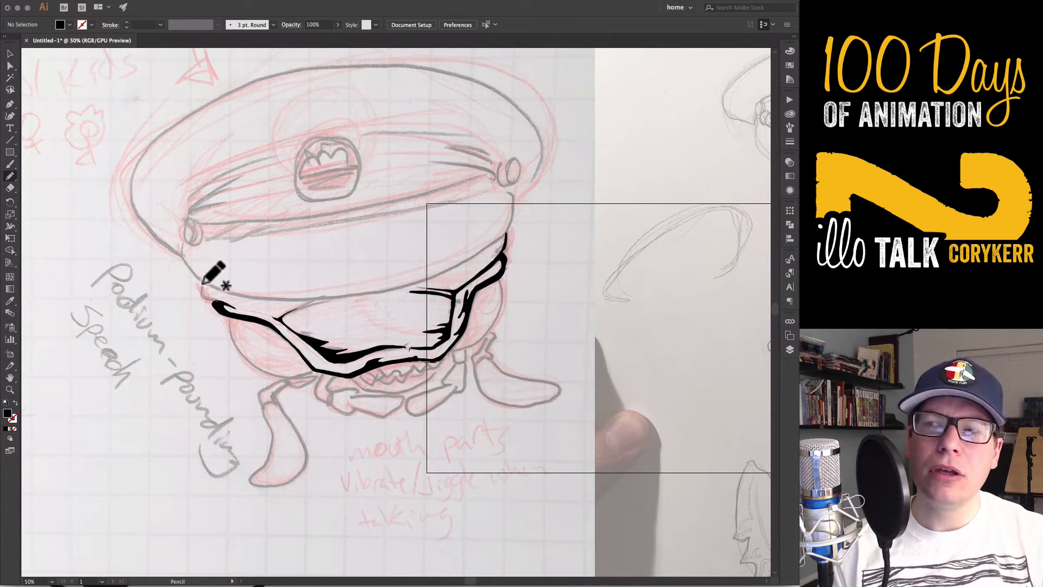
{"action": "left_click_drag", "start_coordinate": [221, 297], "coordinate": [219, 298]}
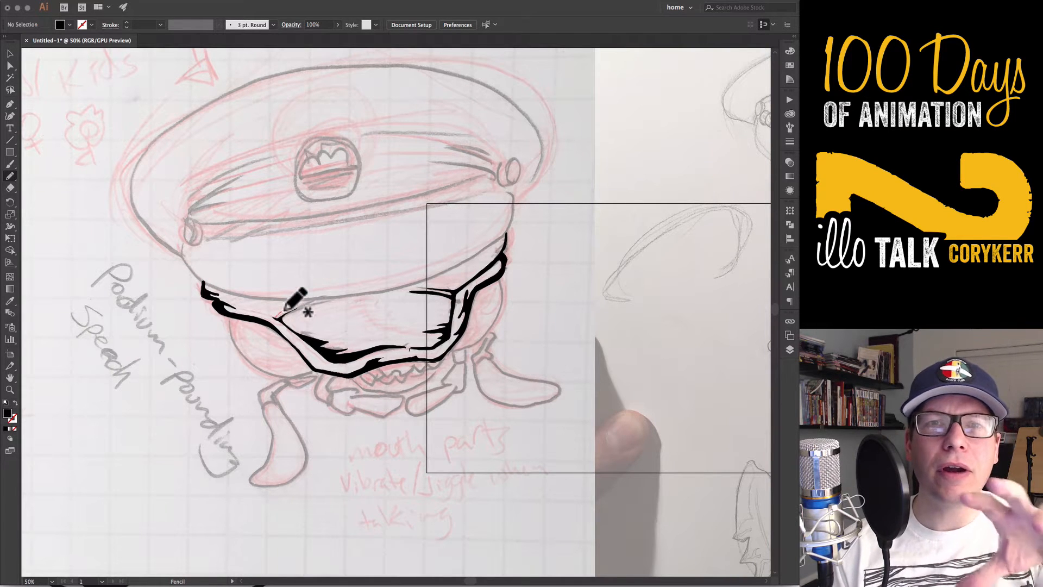
{"action": "left_click_drag", "start_coordinate": [281, 315], "coordinate": [277, 318]}
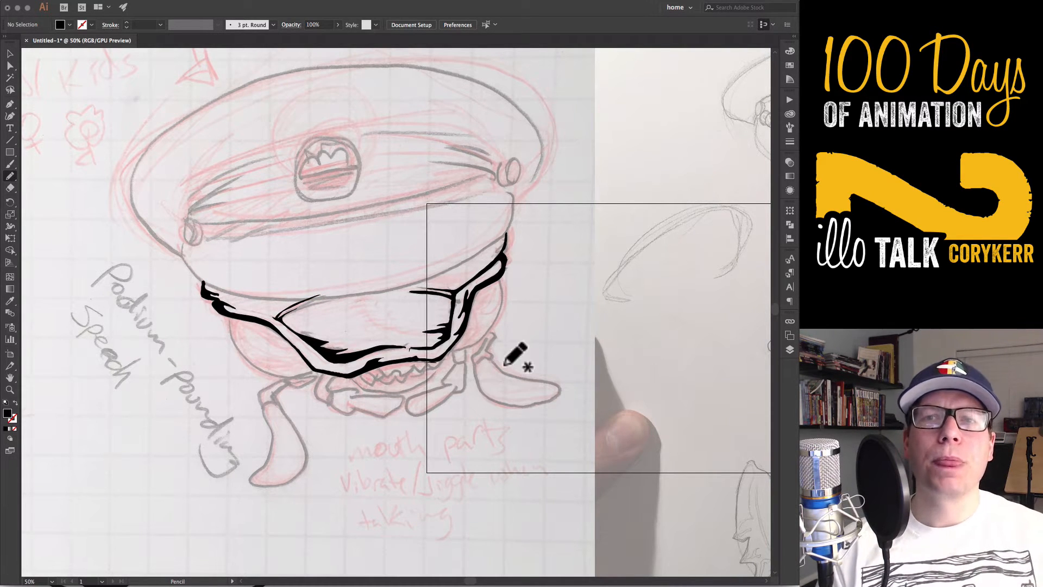
Draw a 386 px circle over the right eye and thicken its lower-right side to 15.5 px with the Width tool
{"action": "key", "text": "l"}
{"action": "left_click_drag", "start_coordinate": [407, 254], "coordinate": [502, 351]}
{"action": "key", "text": "shift+x"}
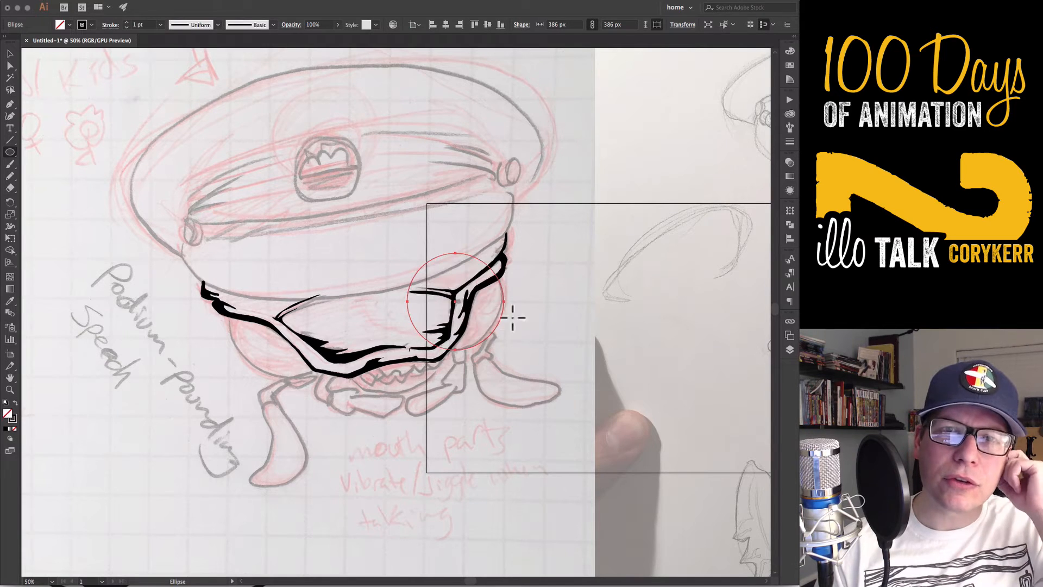
{"action": "key", "text": "shift+w"}
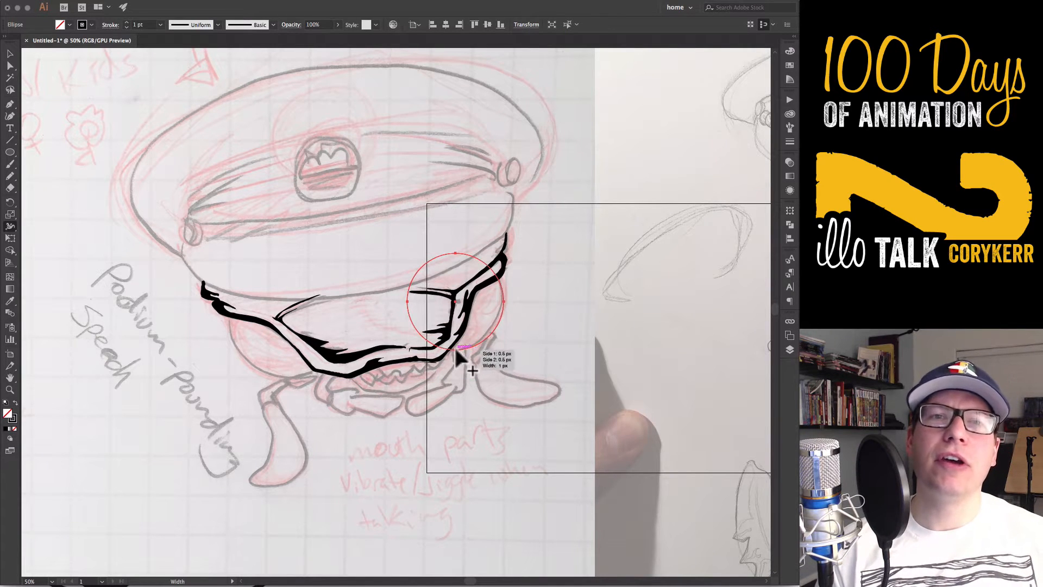
{"action": "left_click_drag", "start_coordinate": [456, 344], "coordinate": [497, 300]}
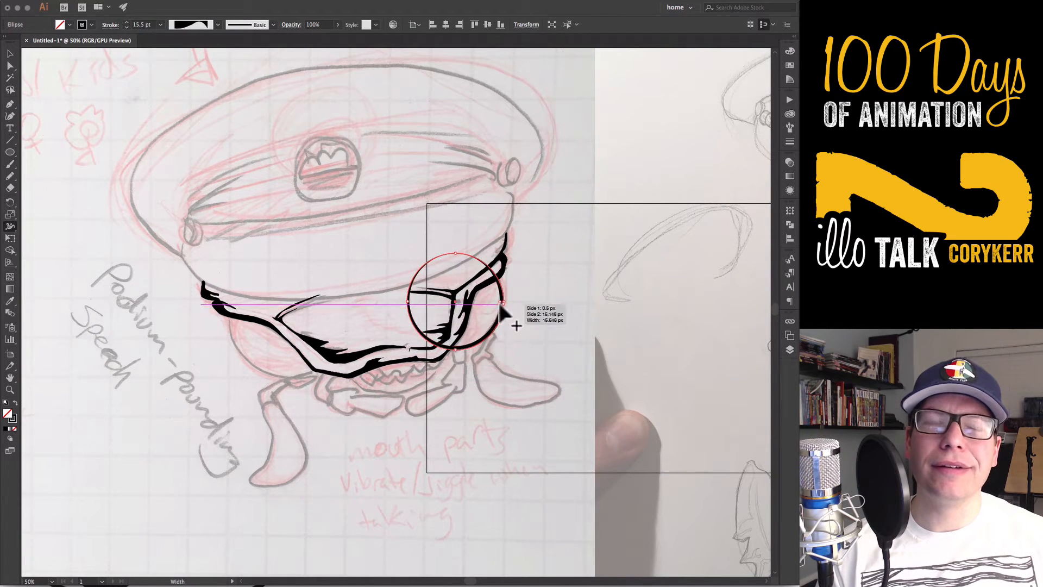
Convert the circle's stroke to outlines and fill the right eye's corners with black pencil shapes
{"action": "left_click", "coordinate": [142, 4]}
{"action": "left_click", "coordinate": [312, 229]}
{"action": "key", "text": "super+shift+a"}
{"action": "key", "text": "n"}
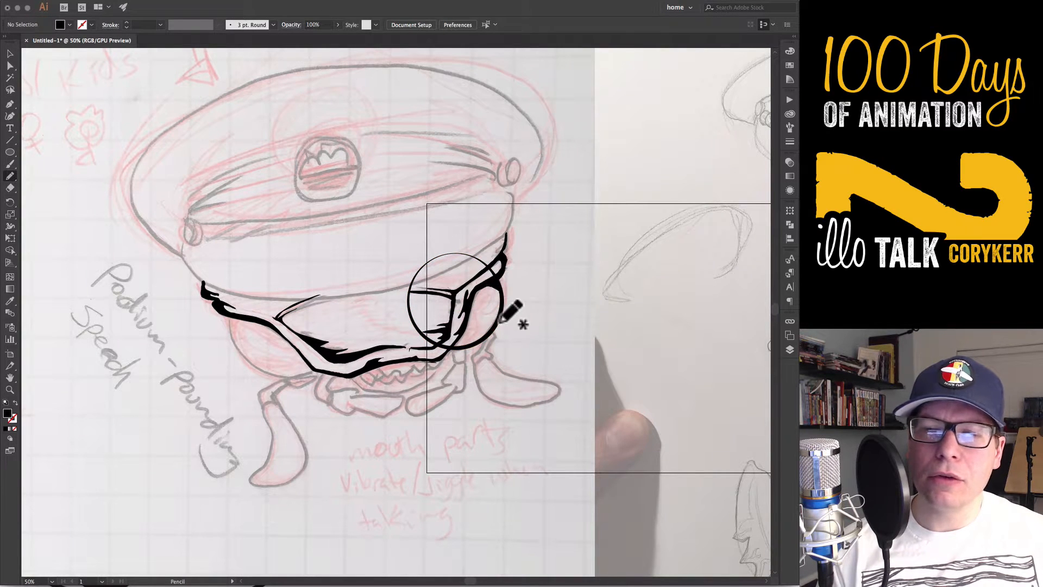
Cut the circle with a Pen shape and the Shape Builder, leaving only the right eye's outer arc
{"action": "key", "text": "v"}
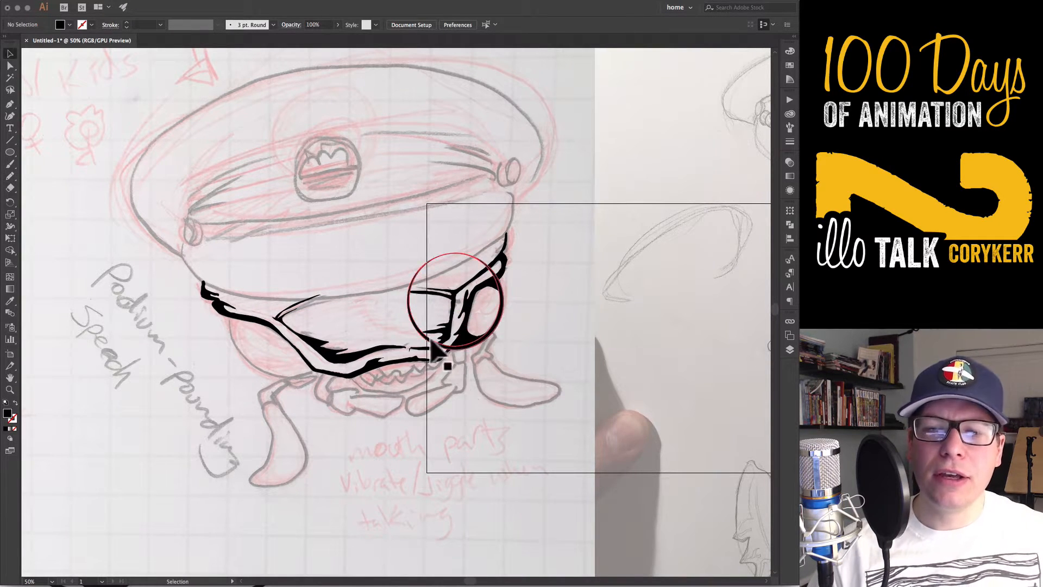
{"action": "left_click", "coordinate": [445, 348]}
{"action": "key", "text": "p"}
{"action": "left_click", "coordinate": [446, 350]}
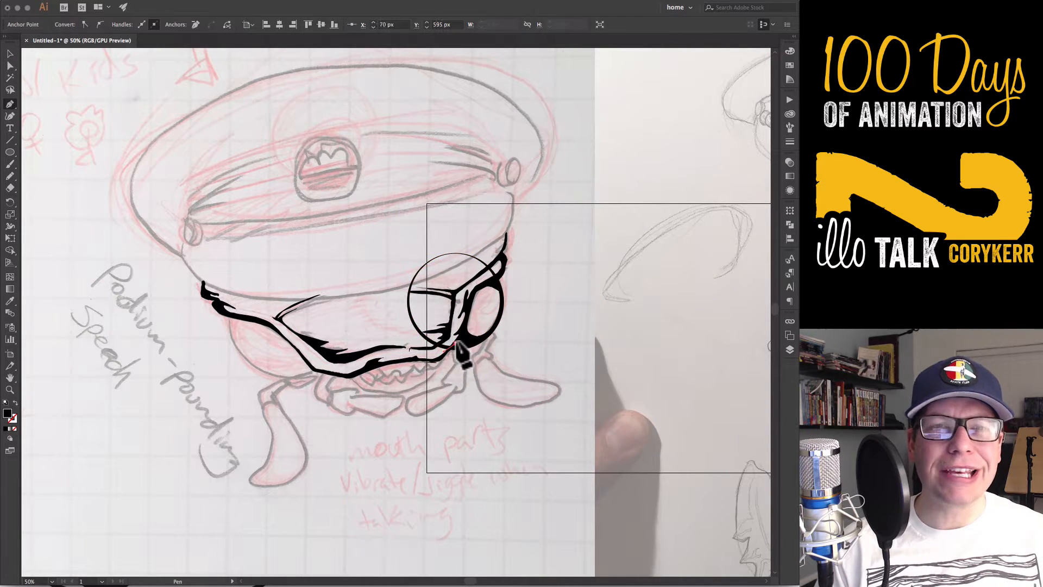
{"action": "key", "text": "shift+x"}
{"action": "key", "text": "v"}
{"action": "left_click", "coordinate": [501, 298], "text": "shift"}
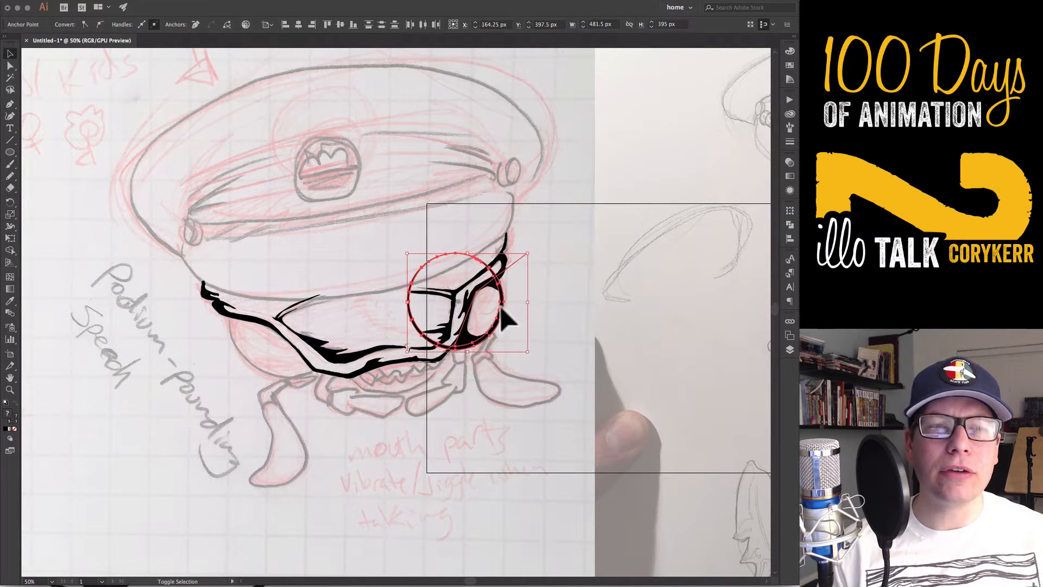
{"action": "key", "text": "shift+m"}
{"action": "left_click_drag", "start_coordinate": [515, 286], "coordinate": [445, 354]}
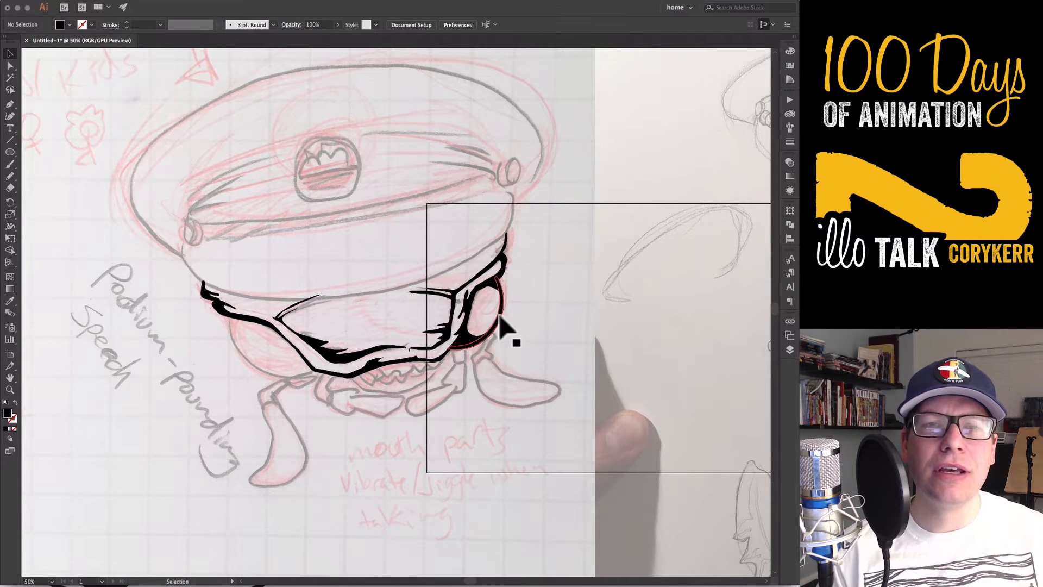
Reflect a copy of the eye arc, then move and rotate it to outline the left eye
{"action": "key", "text": "v"}
{"action": "key", "text": "o"}
{"action": "left_click", "coordinate": [351, 362], "text": "alt"}
{"action": "left_click", "coordinate": [496, 371]}
{"action": "key", "text": "v"}
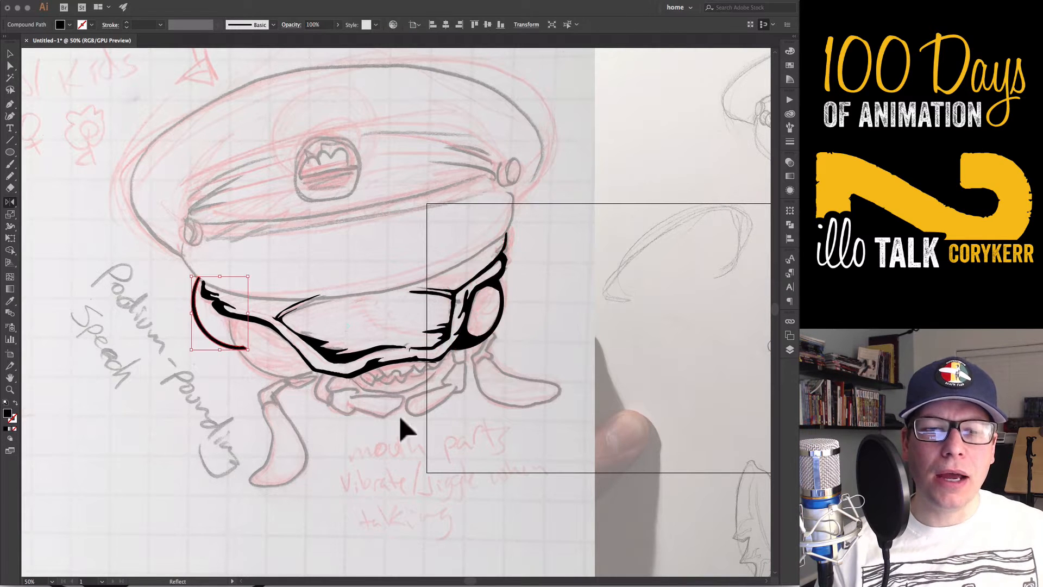
{"action": "left_click_drag", "start_coordinate": [234, 346], "coordinate": [292, 372]}
{"action": "key", "text": "r"}
{"action": "key", "text": "v"}
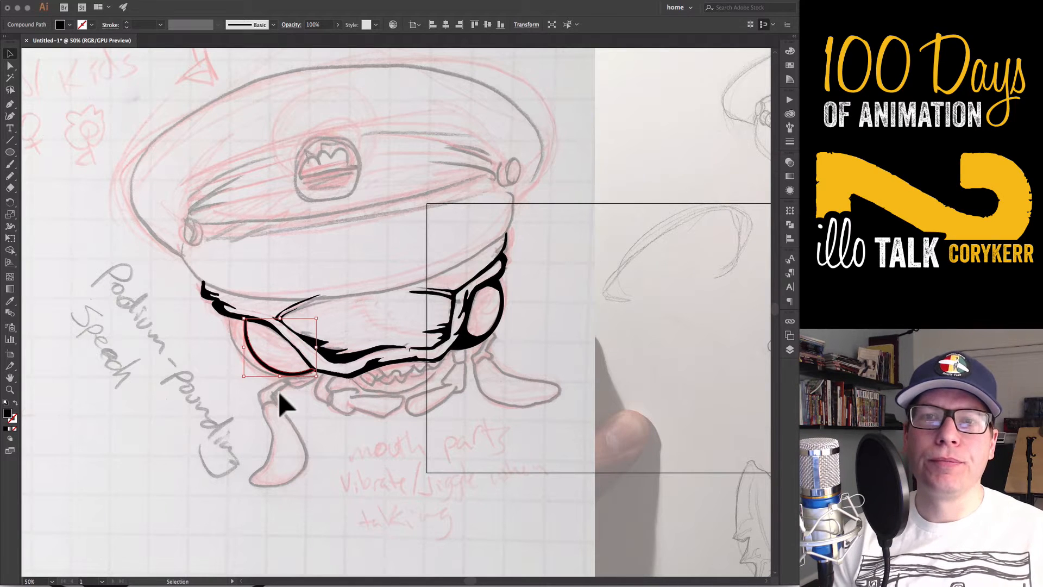
Delete the right half of the inked face, including the right eye and fold lines, keeping the left half
{"action": "key", "text": "n"}
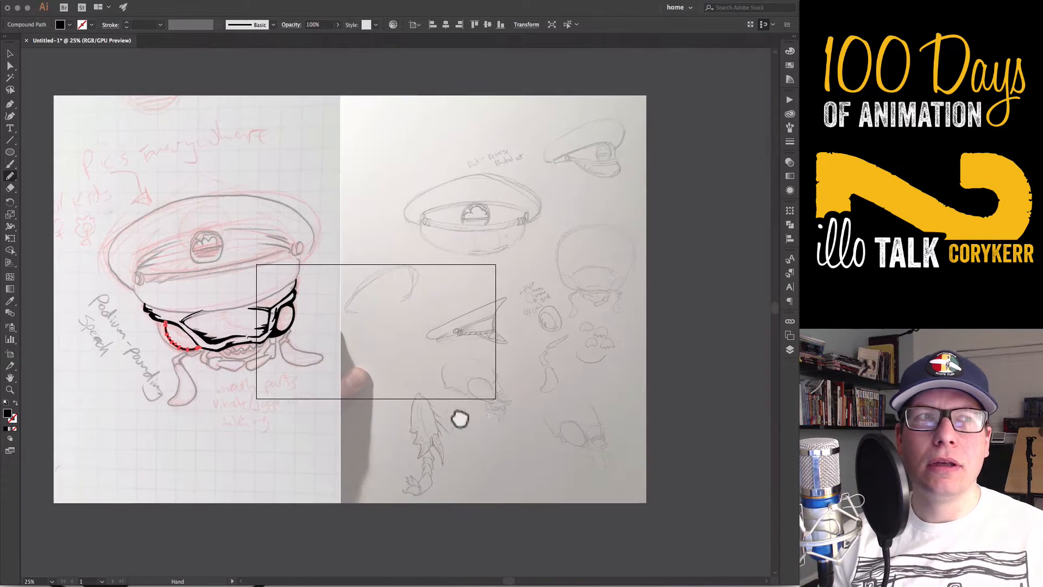
{"action": "key", "text": "super+minus"}
{"action": "key", "text": "super+minus"}
{"action": "key", "text": "v"}
{"action": "left_click_drag", "start_coordinate": [166, 321], "coordinate": [157, 322]}
{"action": "left_click", "coordinate": [202, 373]}
{"action": "left_click", "coordinate": [280, 333]}
{"action": "key", "text": "Delete"}
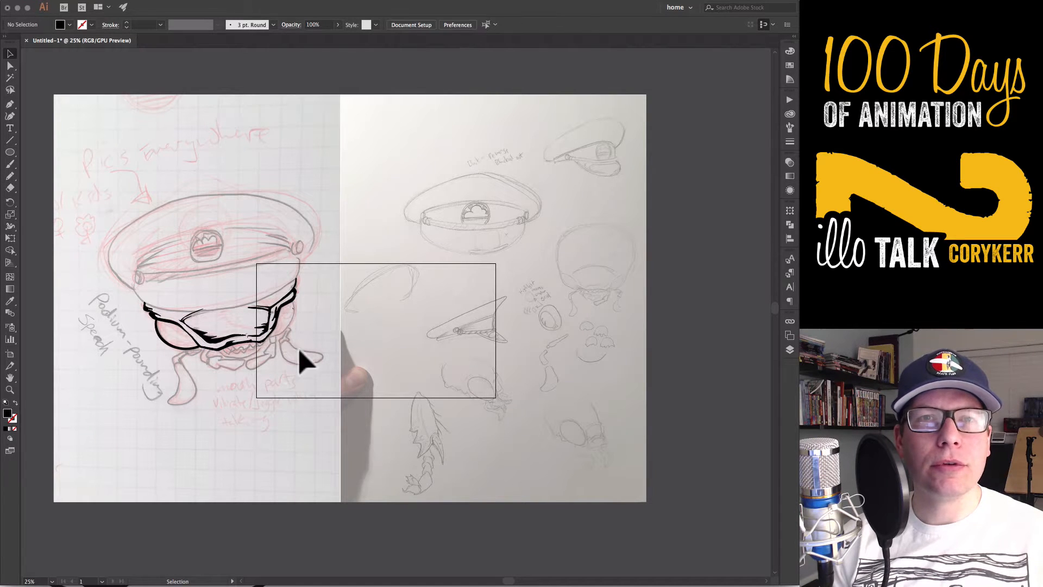
{"action": "left_click_drag", "start_coordinate": [250, 364], "coordinate": [248, 370]}
{"action": "key", "text": "Delete"}
{"action": "left_click", "coordinate": [294, 415]}
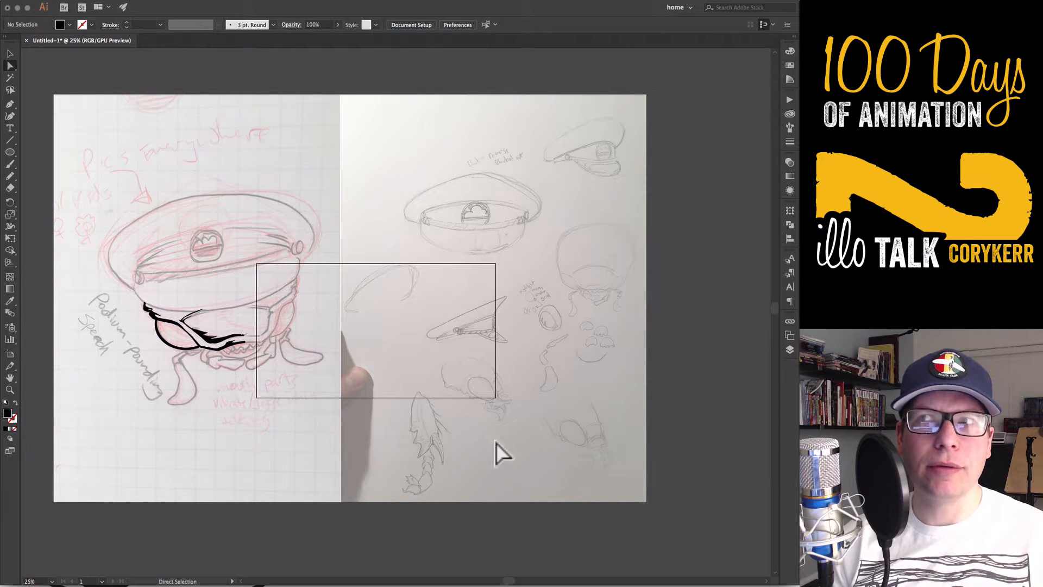
Move the remaining left half of the inked face onto the empty area to the right of the sketches
{"action": "key", "text": "v"}
{"action": "left_click_drag", "start_coordinate": [275, 275], "coordinate": [119, 394]}
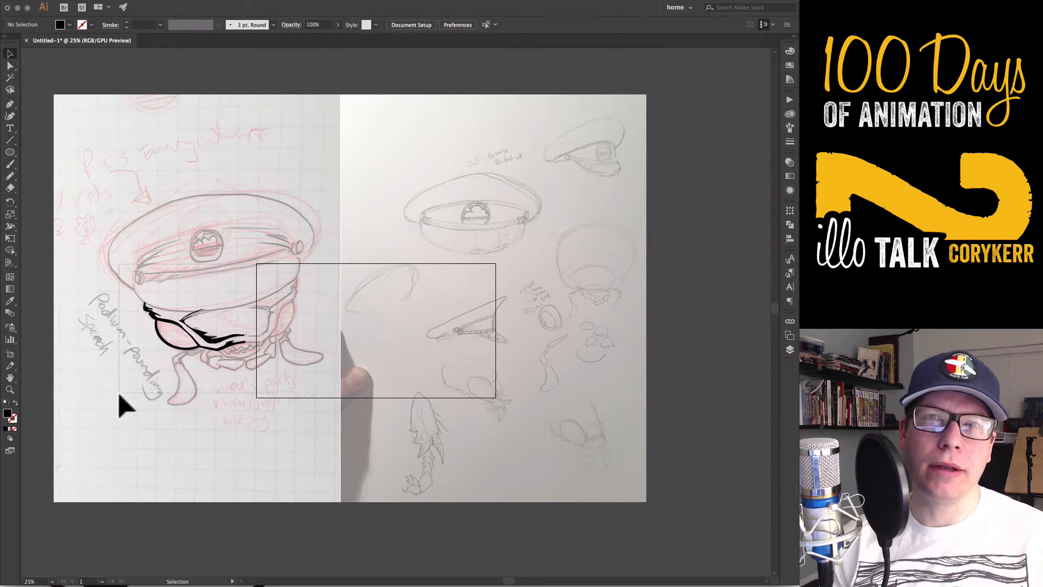
{"action": "left_click_drag", "start_coordinate": [214, 338], "coordinate": [718, 313]}
{"action": "mouse_move", "coordinate": [753, 328]}
{"action": "left_mouse_down"}
{"action": "mouse_move", "coordinate": [744, 346]}
{"action": "mouse_move", "coordinate": [506, 355]}
{"action": "mouse_move", "coordinate": [589, 463]}
{"action": "mouse_move", "coordinate": [541, 429]}
{"action": "left_mouse_up"}
{"action": "left_click_drag", "start_coordinate": [583, 392], "coordinate": [495, 333]}
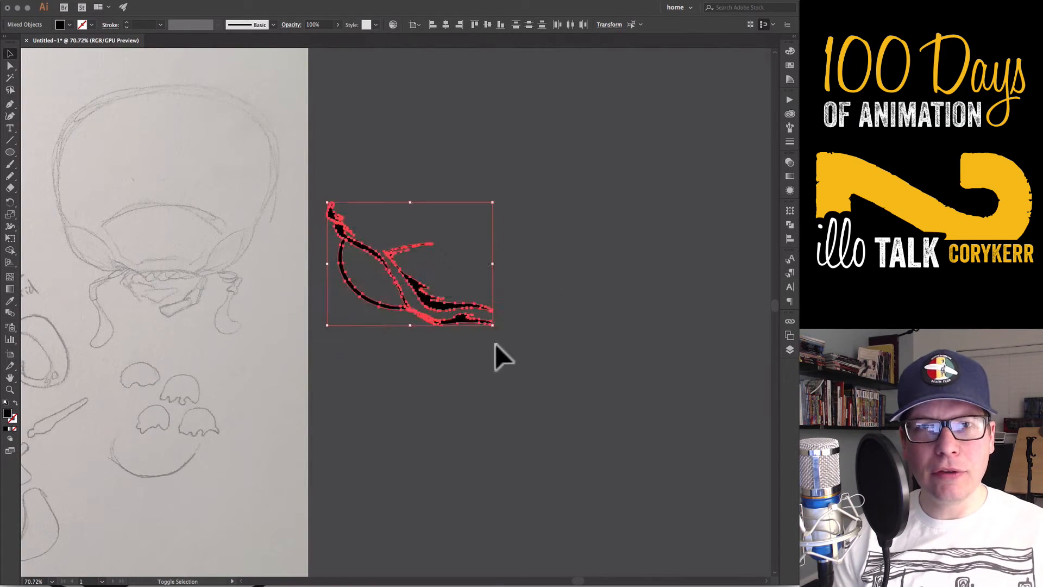
Reflect a copy of the half face vertically and slide it against the original to make a symmetrical face
{"action": "left_click", "coordinate": [494, 344]}
{"action": "left_click_drag", "start_coordinate": [459, 239], "coordinate": [313, 393]}
{"action": "key", "text": "o"}
{"action": "left_click", "coordinate": [508, 299]}
{"action": "left_click", "coordinate": [499, 374], "text": "alt+shift"}
{"action": "key", "text": "v"}
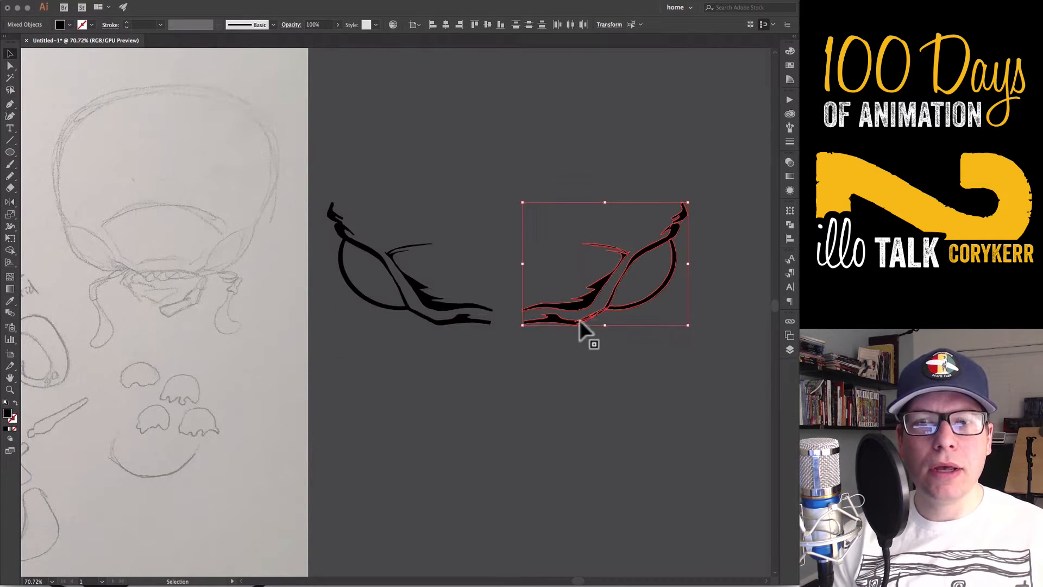
{"action": "left_click_drag", "start_coordinate": [579, 320], "coordinate": [508, 319]}
{"action": "left_click", "coordinate": [547, 387]}
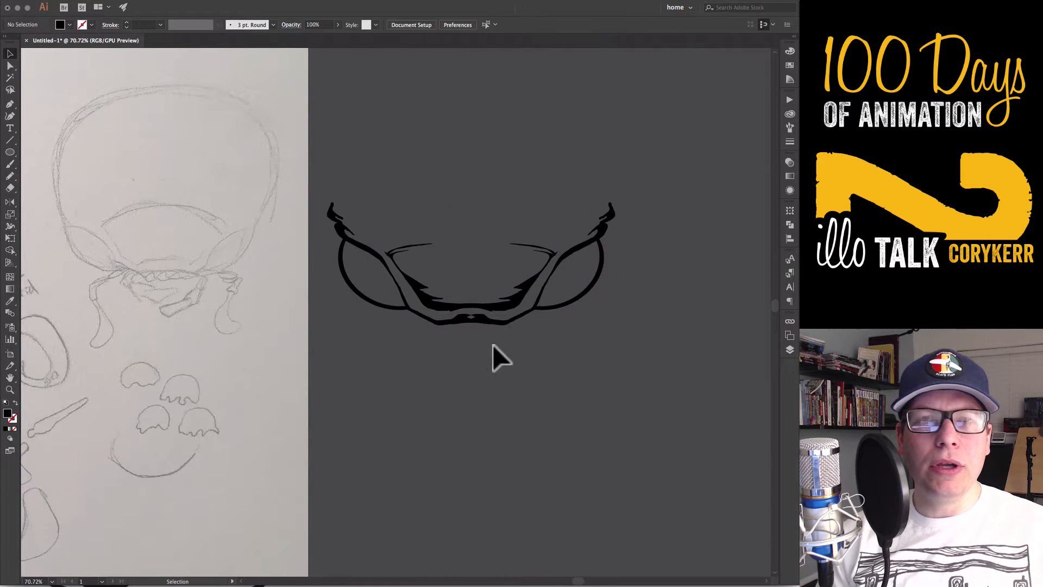
Clean up the anchor points where the two halves meet at the centre of the lower contour
{"action": "key", "text": "a"}
{"action": "left_click", "coordinate": [478, 322]}
{"action": "key", "text": "p"}
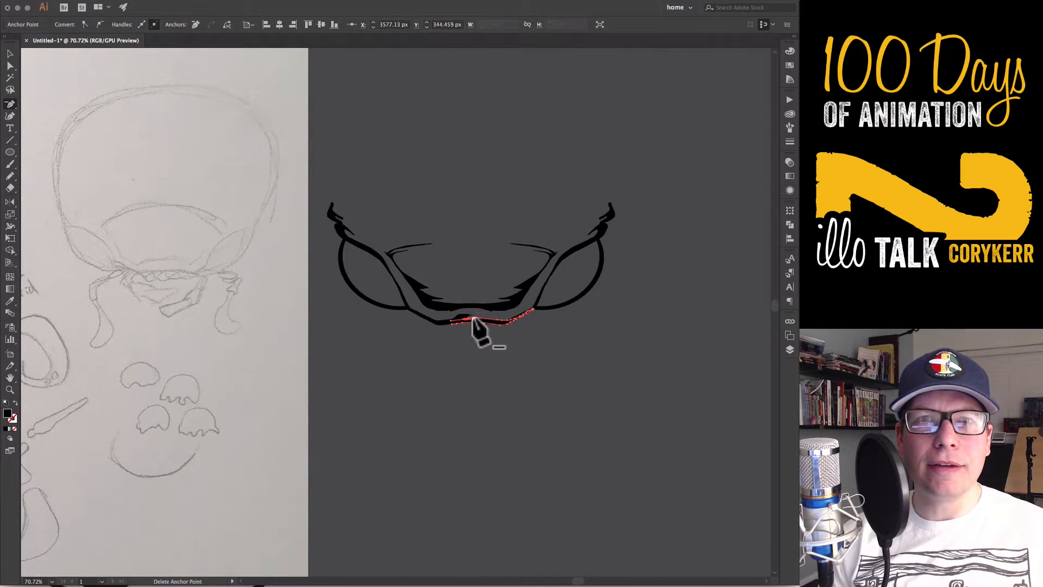
Unite all the face pieces with the Pathfinder
{"action": "key", "text": "v"}
{"action": "left_click", "coordinate": [510, 352]}
{"action": "left_click_drag", "start_coordinate": [631, 213], "coordinate": [298, 353]}
{"action": "left_click", "coordinate": [788, 224]}
{"action": "left_click", "coordinate": [669, 232]}
Simplify the united face artwork's paths with the preview enabled
{"action": "left_click", "coordinate": [133, 0]}
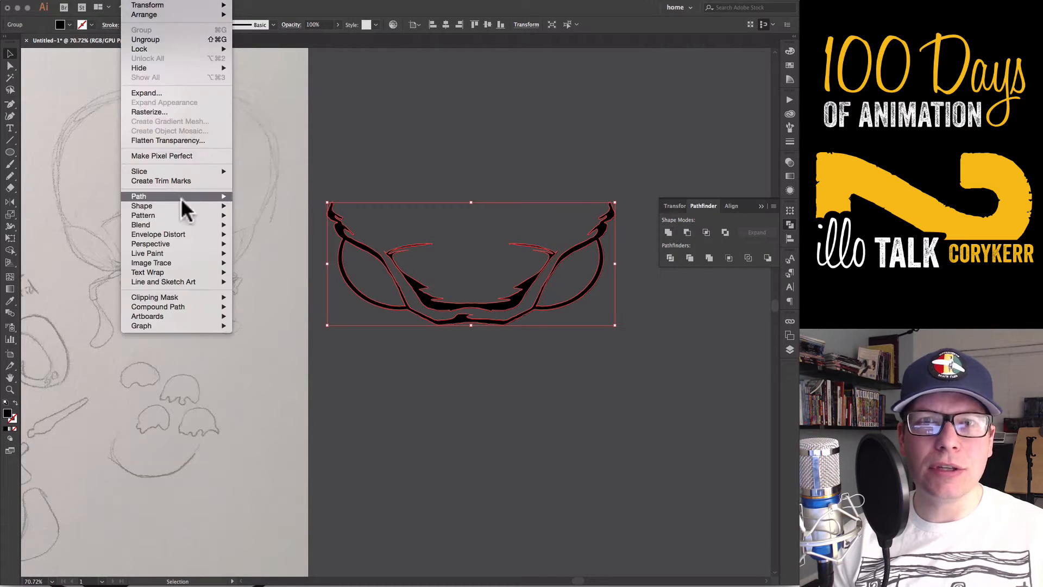
{"action": "left_click", "coordinate": [286, 256]}
{"action": "left_click", "coordinate": [507, 212]}
{"action": "left_click", "coordinate": [618, 209]}
{"action": "left_click", "coordinate": [597, 379]}
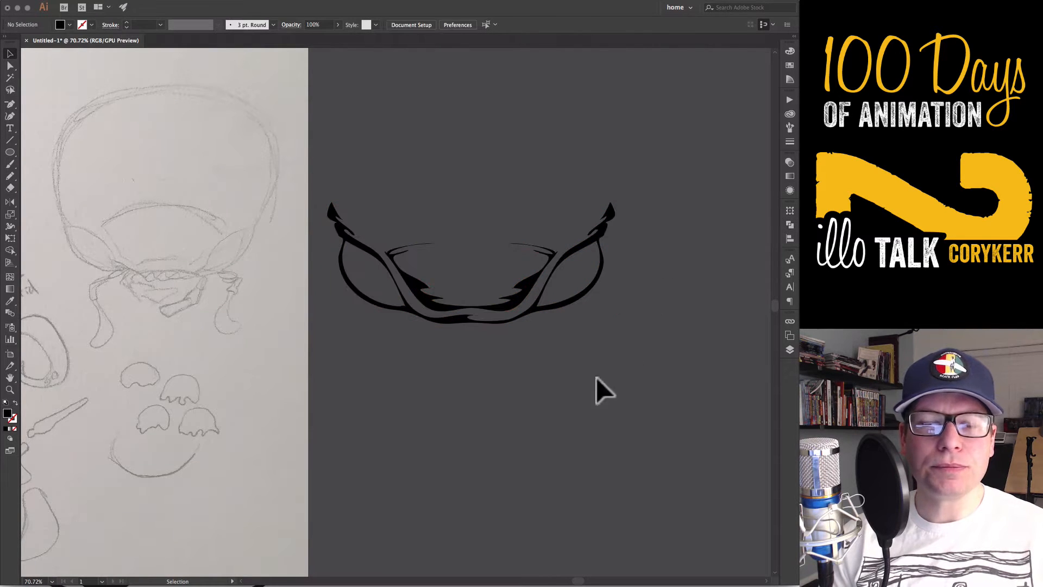
Fill the corners of both eyes with black pencil shapes and draw a curved shading mark inside the left eye
{"action": "key", "text": "n"}
{"action": "mouse_move", "coordinate": [385, 305]}
{"action": "left_mouse_down"}
{"action": "mouse_move", "coordinate": [357, 253]}
{"action": "mouse_move", "coordinate": [345, 270]}
{"action": "mouse_move", "coordinate": [341, 249]}
{"action": "mouse_move", "coordinate": [375, 288]}
{"action": "left_mouse_up"}
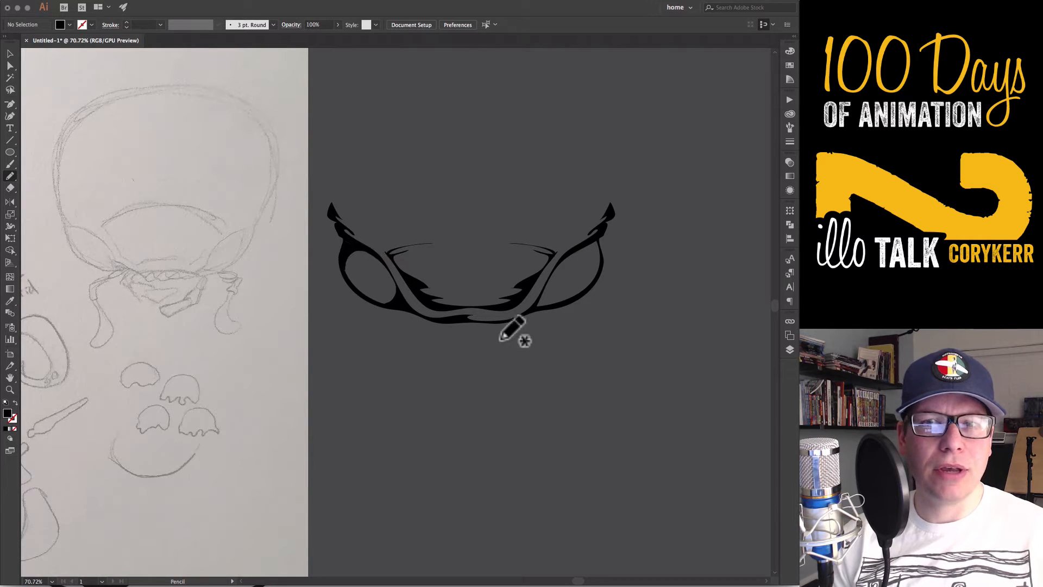
{"action": "mouse_move", "coordinate": [557, 267]}
{"action": "left_mouse_down"}
{"action": "mouse_move", "coordinate": [587, 283]}
{"action": "mouse_move", "coordinate": [542, 294]}
{"action": "mouse_move", "coordinate": [590, 239]}
{"action": "mouse_move", "coordinate": [598, 248]}
{"action": "mouse_move", "coordinate": [538, 294]}
{"action": "left_mouse_up"}
{"action": "mouse_move", "coordinate": [382, 292]}
{"action": "left_mouse_down"}
{"action": "mouse_move", "coordinate": [352, 252]}
{"action": "mouse_move", "coordinate": [351, 280]}
{"action": "mouse_move", "coordinate": [357, 273]}
{"action": "mouse_move", "coordinate": [382, 290]}
{"action": "mouse_move", "coordinate": [379, 302]}
{"action": "mouse_move", "coordinate": [345, 282]}
{"action": "mouse_move", "coordinate": [384, 300]}
{"action": "left_mouse_up"}
Simplify the shading shape inside the left eye
{"action": "key", "text": "v"}
{"action": "left_click", "coordinate": [371, 296]}
{"action": "key", "text": "a"}
{"action": "key", "text": "v"}
{"action": "left_click", "coordinate": [134, 1]}
{"action": "mouse_move", "coordinate": [179, 196]}
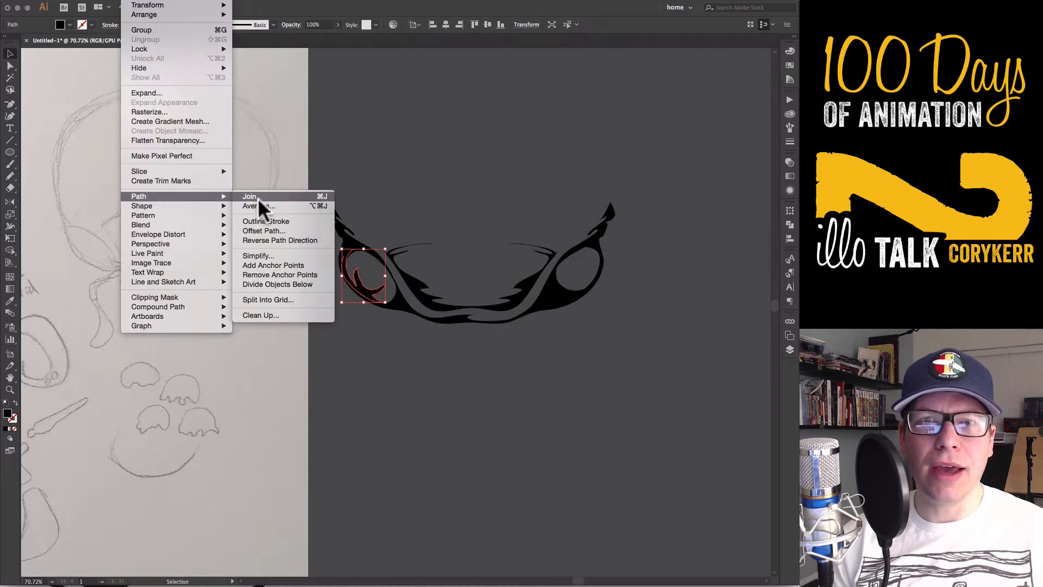
{"action": "left_click", "coordinate": [264, 255]}
{"action": "left_click", "coordinate": [635, 212]}
Simplify the lower and upper corner shapes of the right eye with 50% curve precision
{"action": "left_click", "coordinate": [561, 295]}
{"action": "left_click", "coordinate": [133, 1]}
{"action": "left_click", "coordinate": [258, 256]}
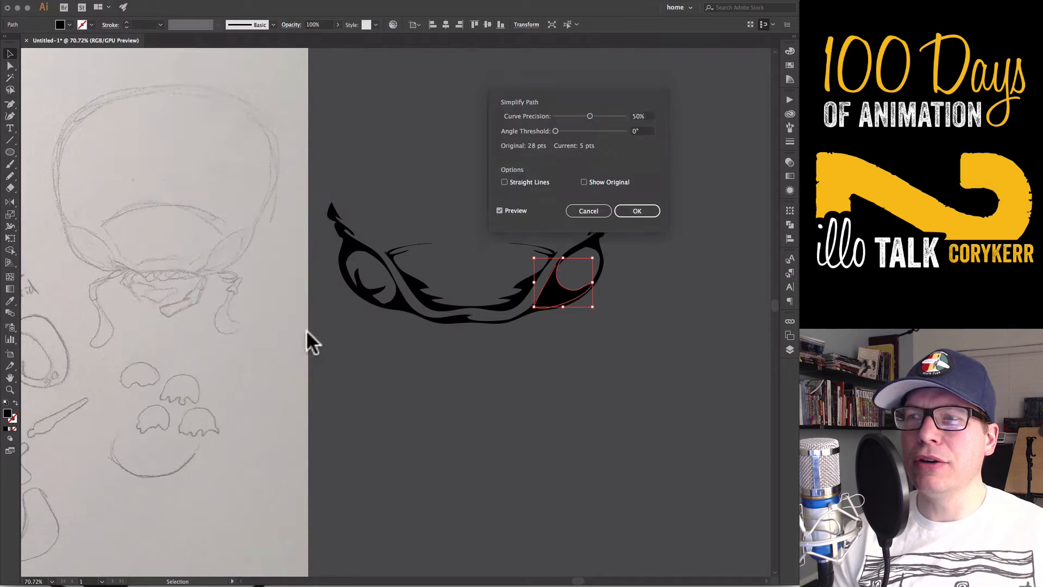
{"action": "left_click", "coordinate": [635, 211]}
{"action": "left_click", "coordinate": [588, 250]}
{"action": "left_click", "coordinate": [134, 1]}
{"action": "left_click", "coordinate": [258, 255]}
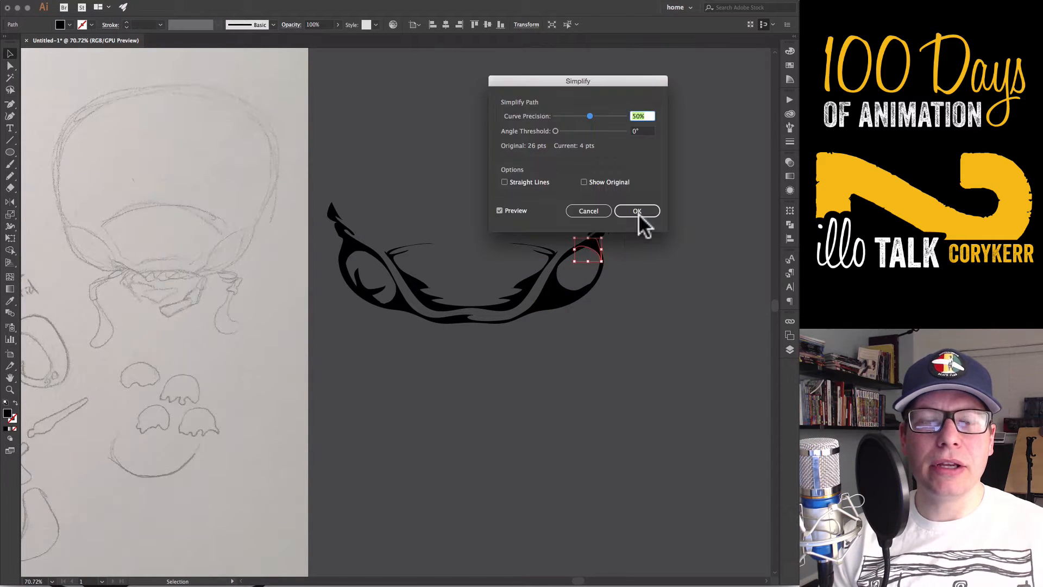
{"action": "left_click", "coordinate": [638, 213]}
Adjust the anchor points and curves of the right eye's corner shapes to smooth the inside of the eye
{"action": "key", "text": "a"}
{"action": "left_click", "coordinate": [581, 253]}
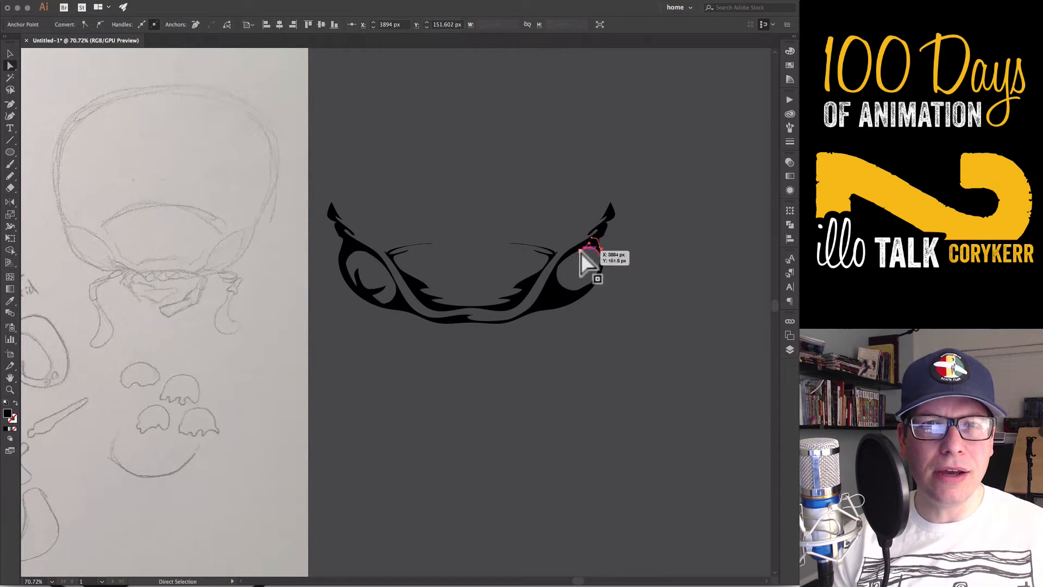
{"action": "left_click", "coordinate": [597, 353]}
{"action": "left_click", "coordinate": [591, 282]}
{"action": "left_click", "coordinate": [612, 295]}
{"action": "left_click", "coordinate": [565, 299]}
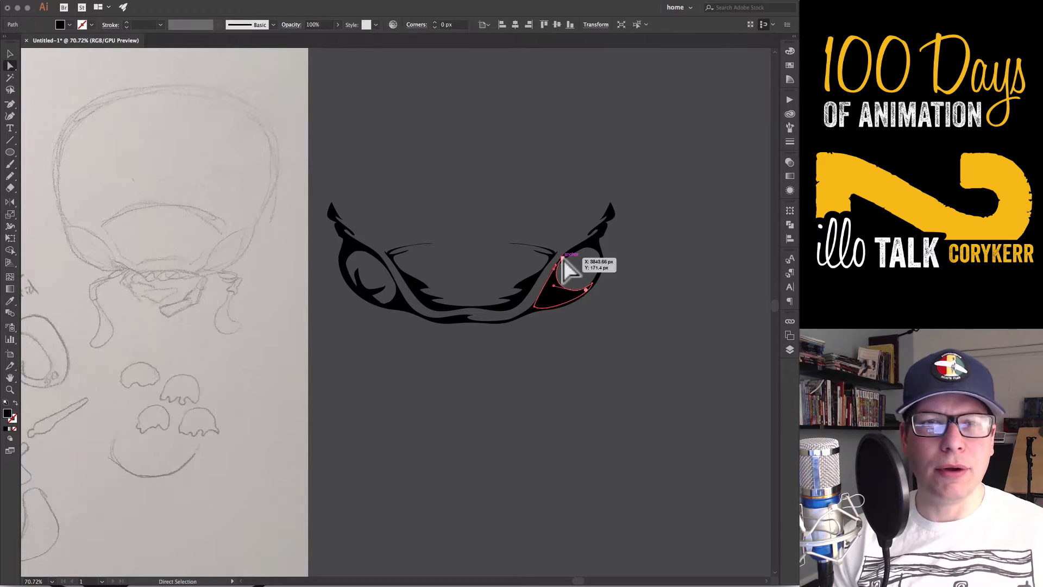
{"action": "left_click_drag", "start_coordinate": [563, 257], "coordinate": [578, 290]}
{"action": "left_click", "coordinate": [571, 279]}
{"action": "left_click", "coordinate": [652, 344]}
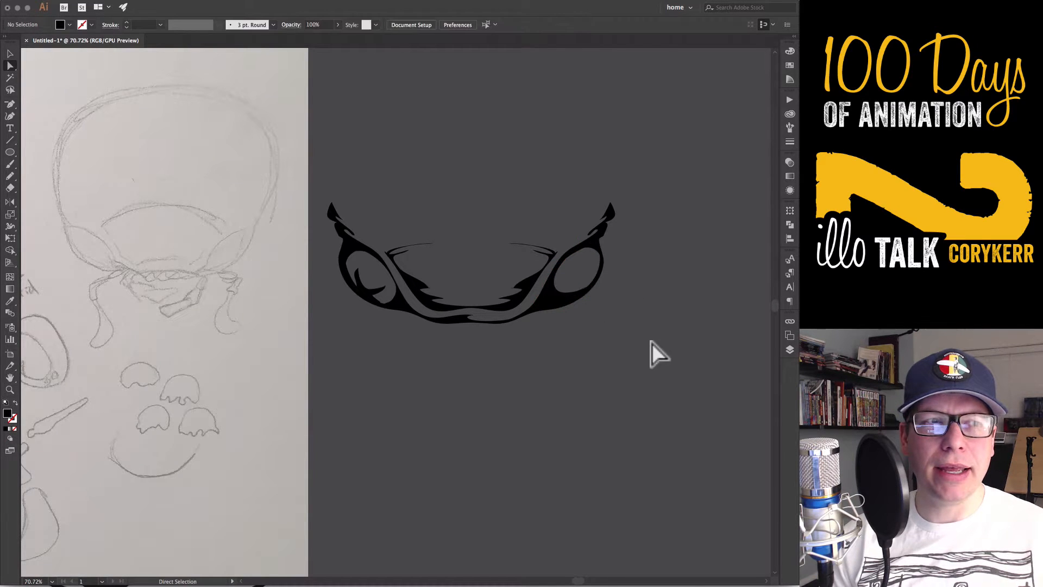
Adjust the anchor points and curves of the shading and inner corner shapes in the left eye
{"action": "left_click", "coordinate": [380, 301]}
{"action": "left_click", "coordinate": [387, 335]}
{"action": "left_click", "coordinate": [357, 280]}
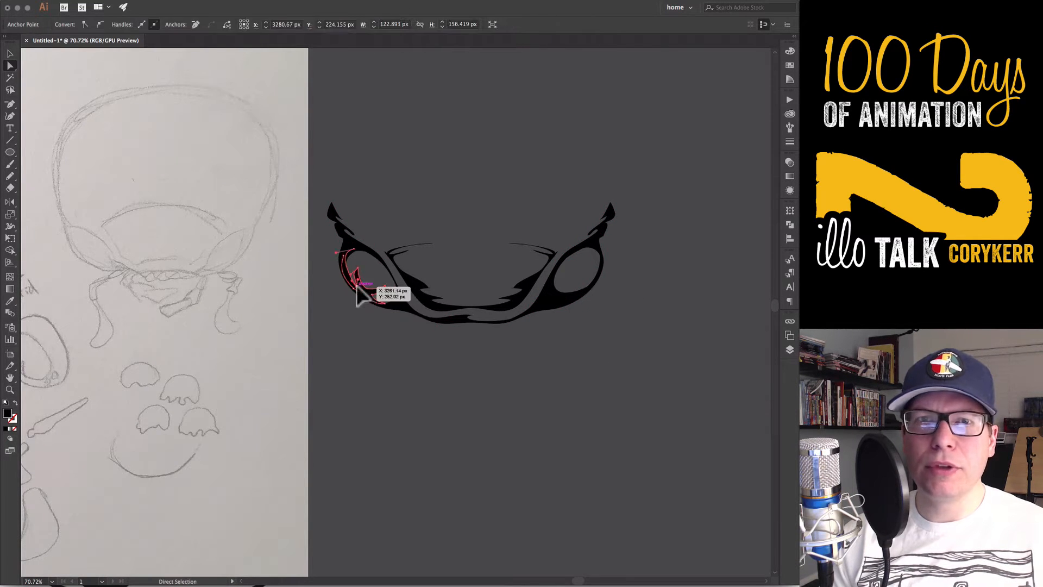
{"action": "left_click", "coordinate": [354, 275]}
{"action": "left_click_drag", "start_coordinate": [358, 268], "coordinate": [338, 260]}
{"action": "left_click", "coordinate": [384, 412]}
{"action": "left_click", "coordinate": [373, 288]}
{"action": "left_click", "coordinate": [373, 285]}
{"action": "left_click", "coordinate": [364, 287]}
{"action": "left_click", "coordinate": [357, 285]}
{"action": "left_click", "coordinate": [349, 278]}
{"action": "left_click", "coordinate": [425, 455]}
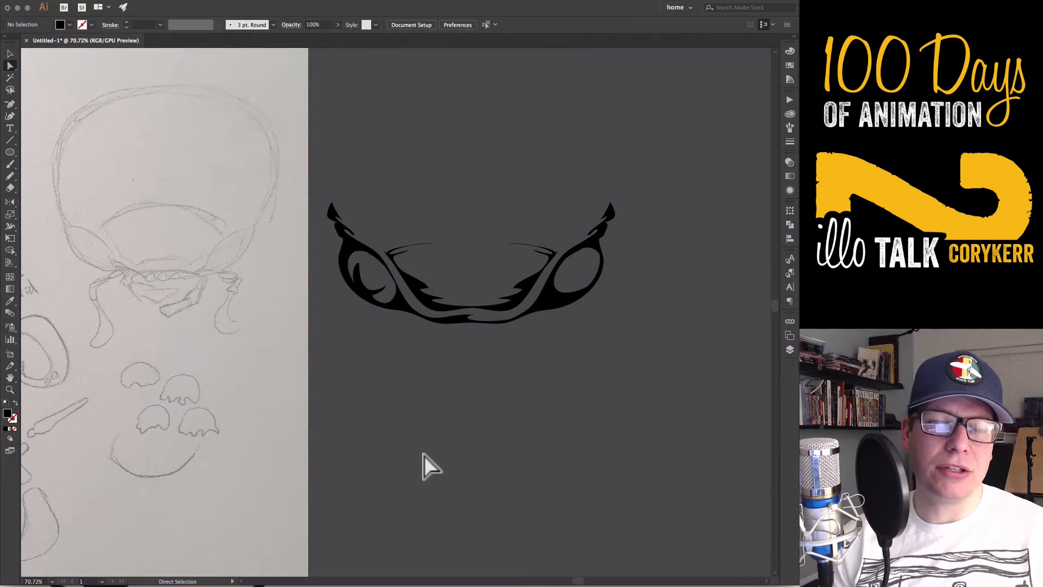
Erase the brow line and the jagged shading spikes on the right side of the face, next to the right eye
{"action": "key", "text": "super+a"}
{"action": "key", "text": "shift+e"}
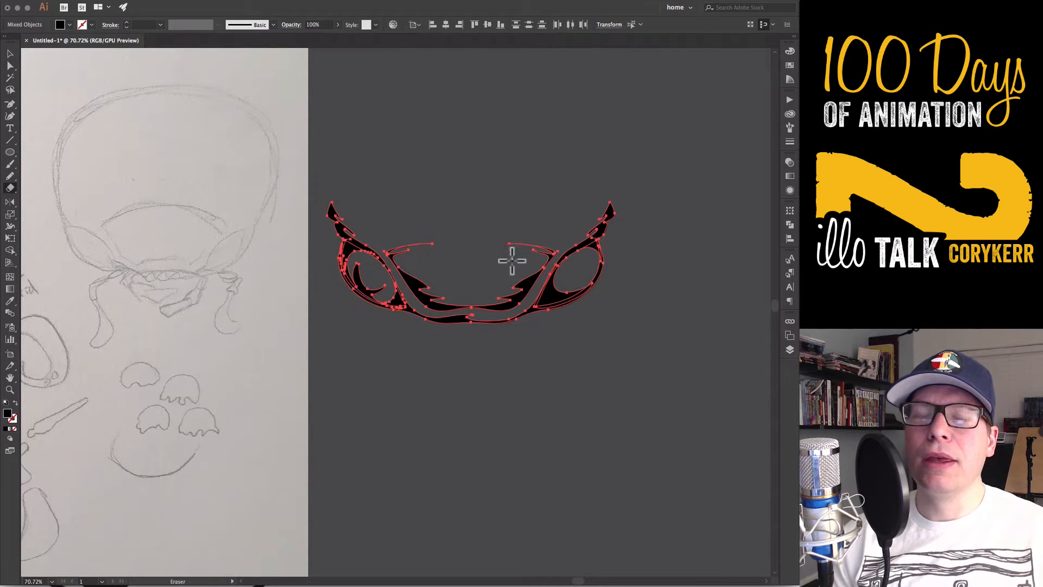
{"action": "mouse_move", "coordinate": [497, 243]}
{"action": "left_mouse_down"}
{"action": "mouse_move", "coordinate": [540, 256]}
{"action": "mouse_move", "coordinate": [492, 301]}
{"action": "left_mouse_up"}
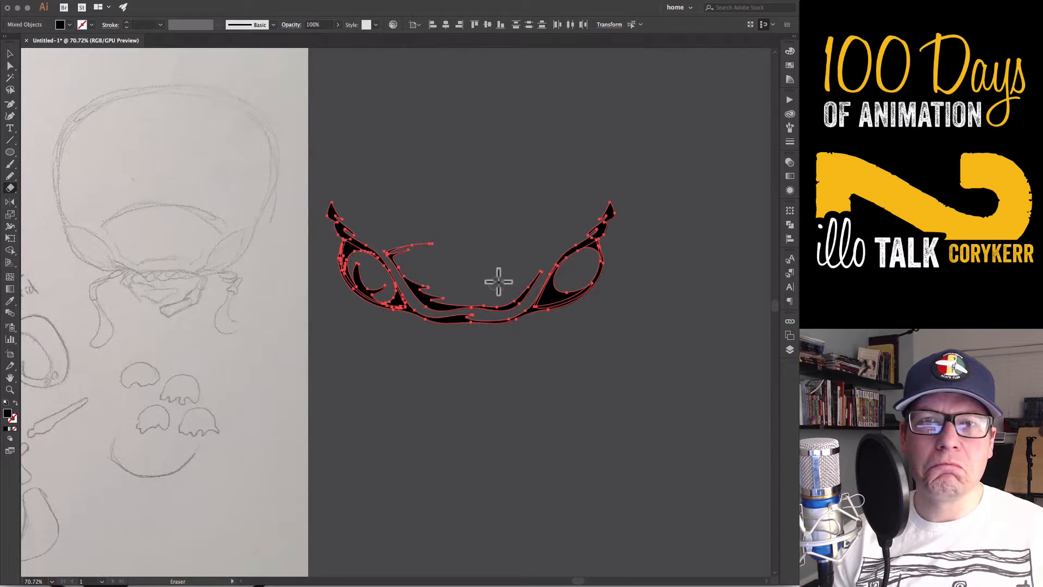
Draw a spiky black pencil mark along the inner edge of the left eye
{"action": "key", "text": "n"}
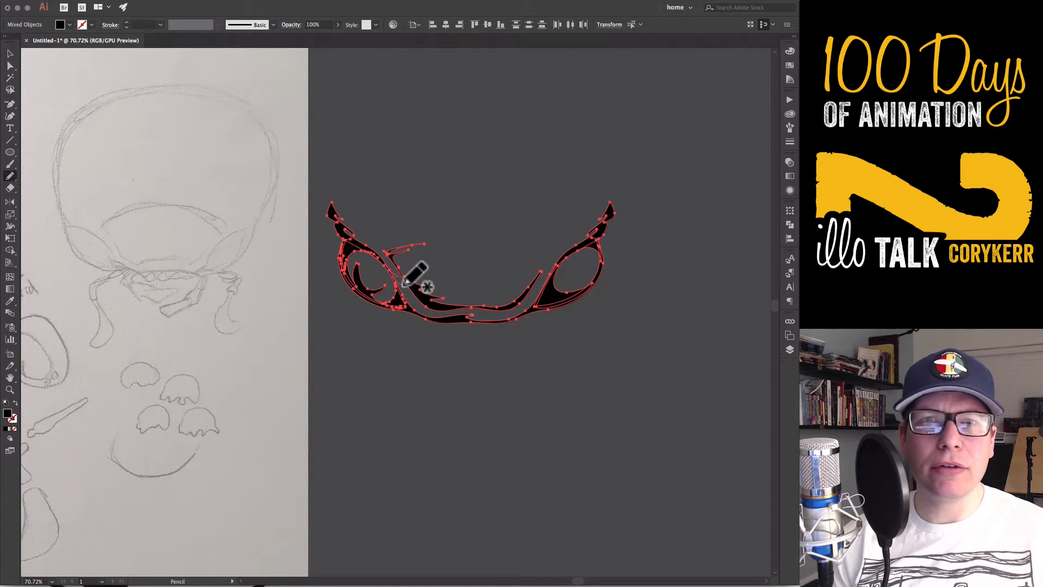
{"action": "mouse_move", "coordinate": [404, 297]}
{"action": "left_mouse_down"}
{"action": "mouse_move", "coordinate": [452, 315]}
{"action": "mouse_move", "coordinate": [437, 321]}
{"action": "mouse_move", "coordinate": [391, 276]}
{"action": "left_mouse_up"}
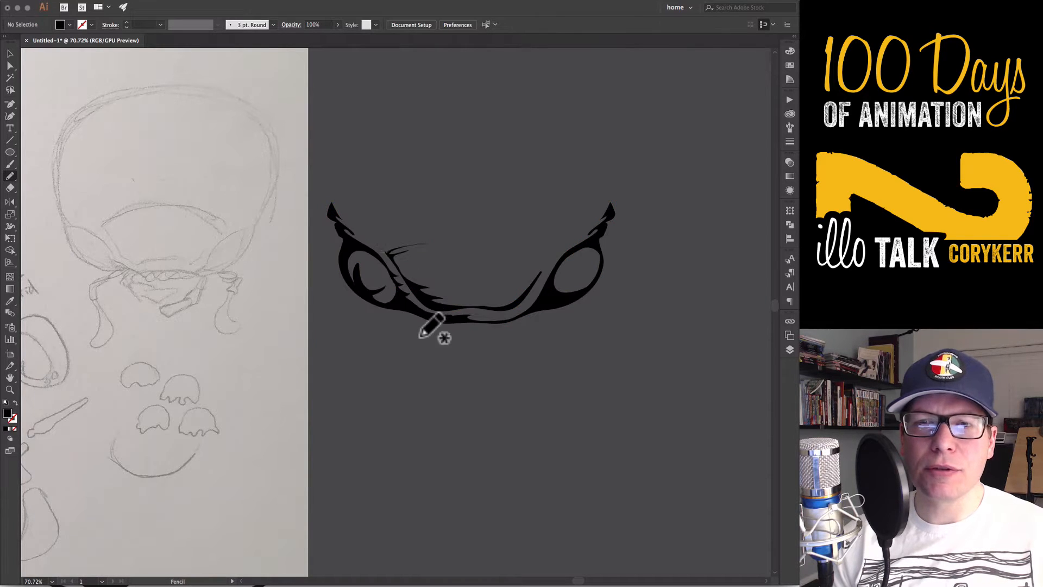
{"action": "key", "text": "super+z"}
{"action": "key", "text": "super+shift+a"}
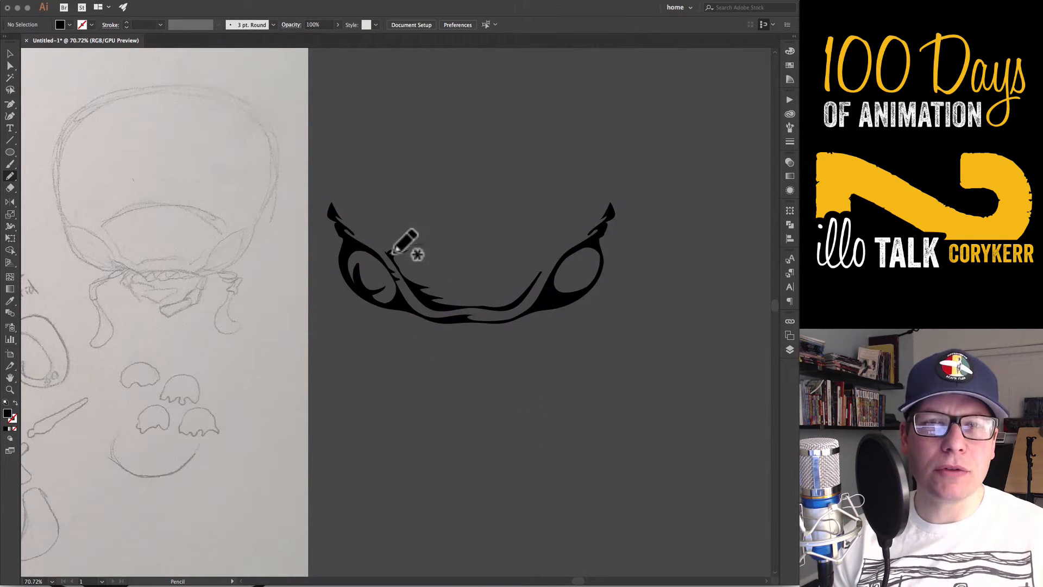
Draw an arched, tapered line between the tops of the eyes and place a slightly wider copy just above it
{"action": "key", "text": "p"}
{"action": "left_click", "coordinate": [563, 243]}
{"action": "left_click_drag", "start_coordinate": [481, 234], "coordinate": [433, 234]}
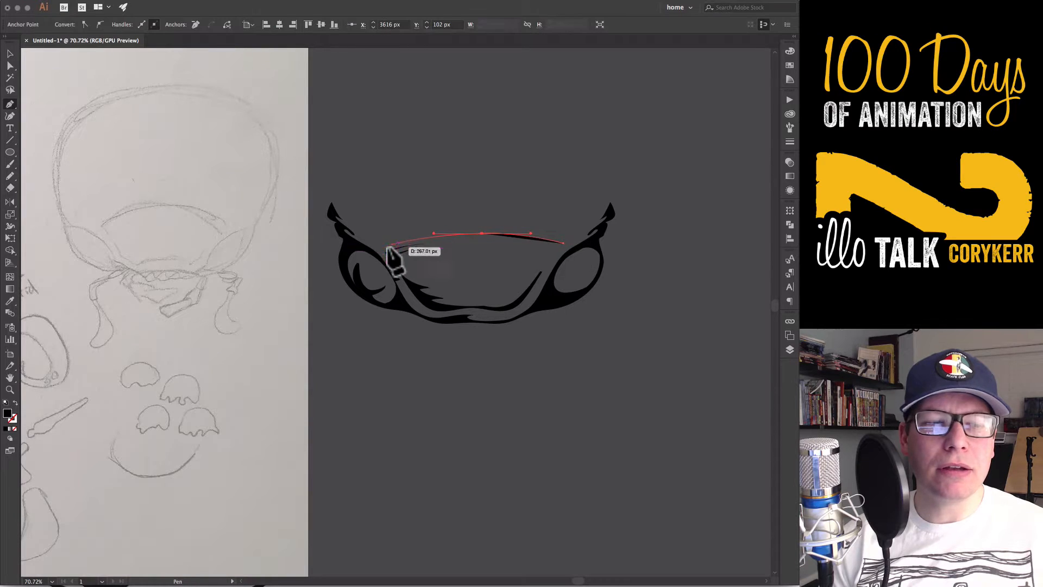
{"action": "left_click", "coordinate": [385, 244]}
{"action": "key", "text": "v"}
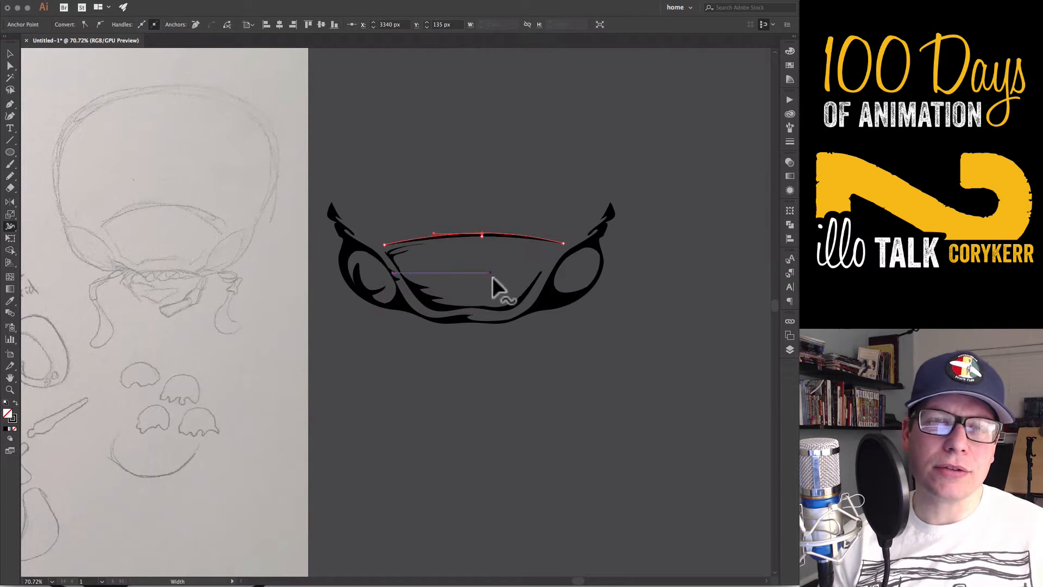
{"action": "left_click_drag", "start_coordinate": [564, 239], "coordinate": [574, 236]}
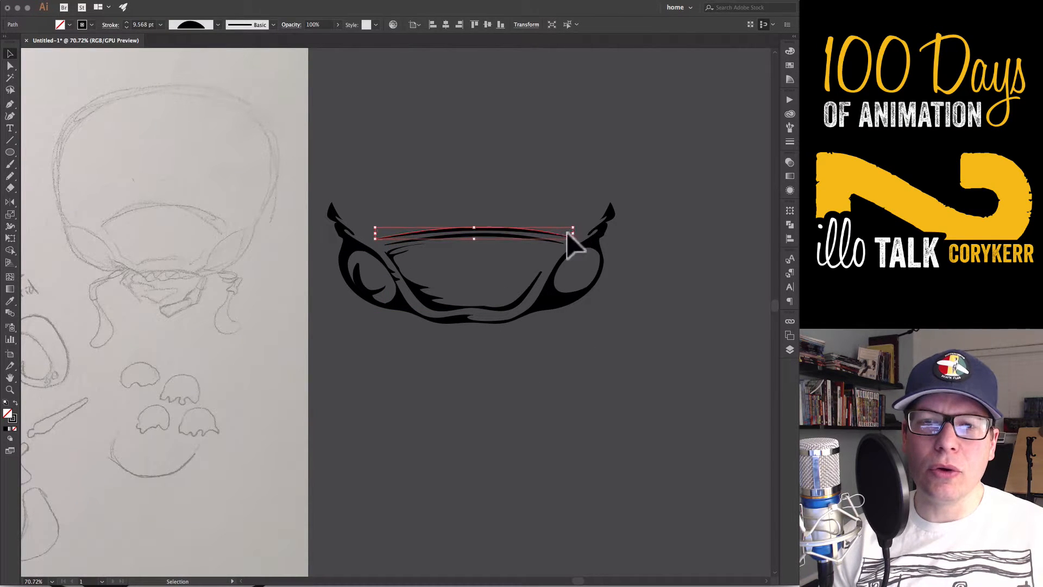
{"action": "left_click", "coordinate": [607, 414]}
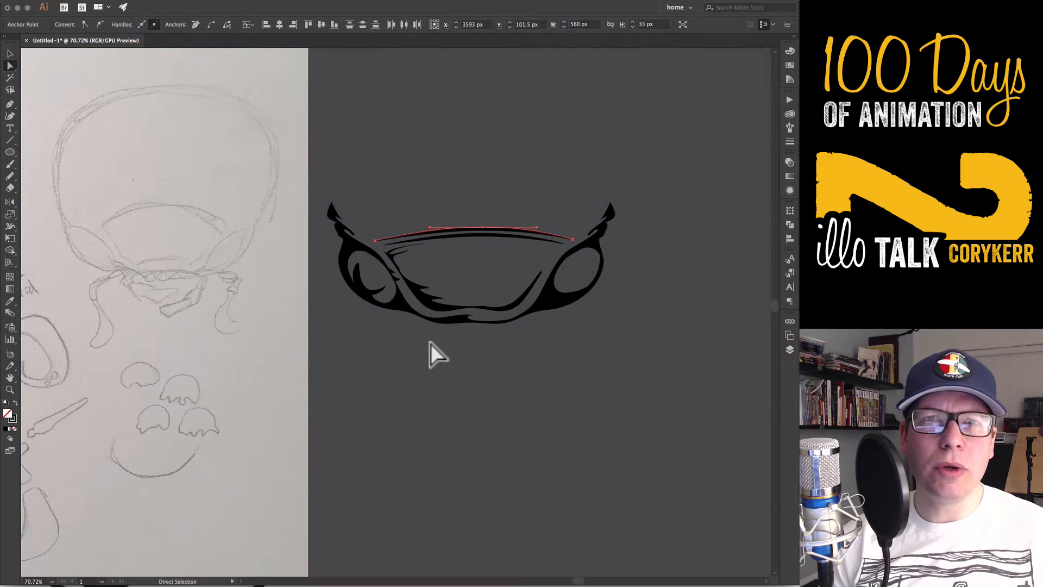
{"action": "key", "text": "v"}
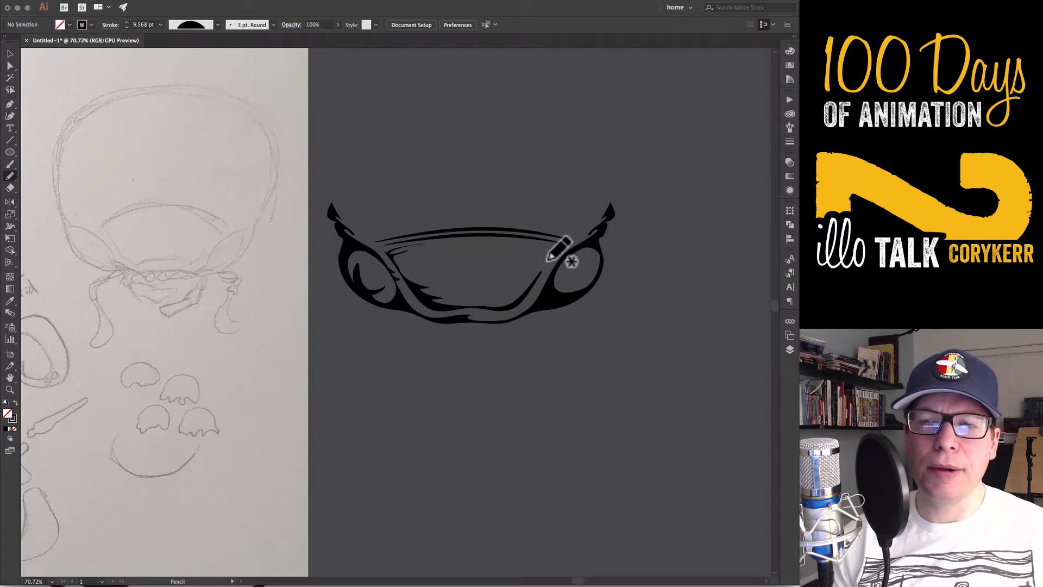
Draw a spiky black shape above the right eye and simplify it with 38% curve precision and a 52° angle threshold
{"action": "mouse_move", "coordinate": [592, 224]}
{"action": "left_mouse_down"}
{"action": "mouse_move", "coordinate": [542, 270]}
{"action": "mouse_move", "coordinate": [592, 225]}
{"action": "left_mouse_up"}
{"action": "key", "text": "shift+x"}
{"action": "key", "text": "v"}
{"action": "left_click", "coordinate": [599, 321]}
{"action": "left_click", "coordinate": [565, 237]}
{"action": "left_click", "coordinate": [135, 1]}
{"action": "mouse_move", "coordinate": [174, 197]}
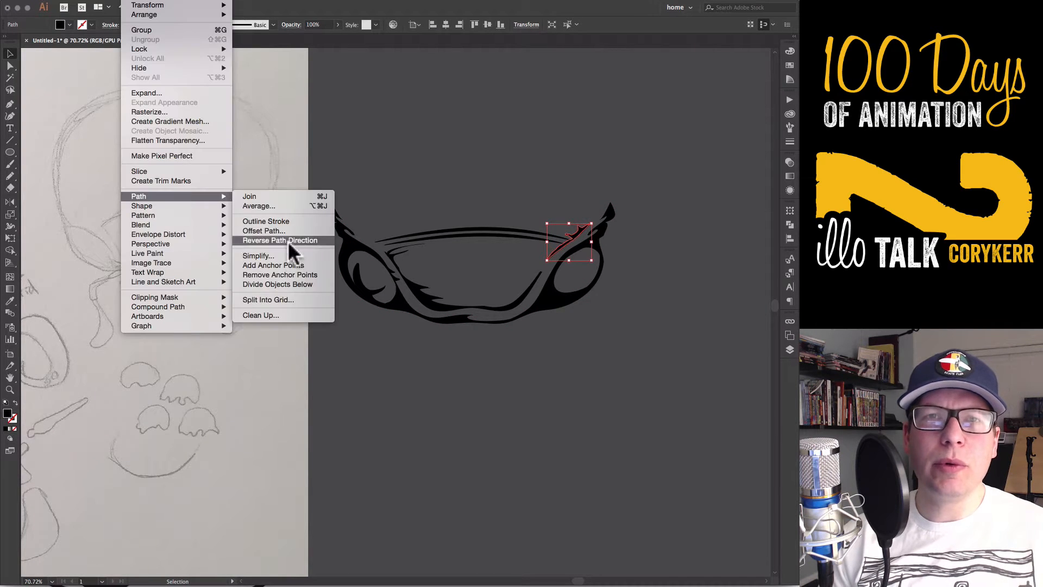
{"action": "left_click", "coordinate": [258, 255]}
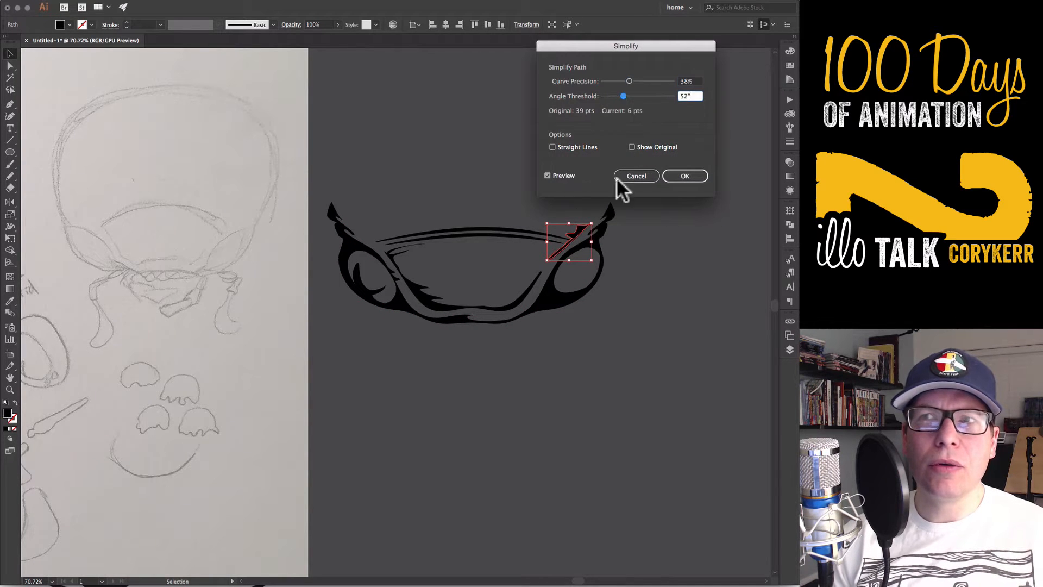
{"action": "key", "text": "Return"}
Trim the lower tip of the spiky shape above the right eye with the Eraser
{"action": "left_click", "coordinate": [562, 367]}
{"action": "left_click", "coordinate": [558, 248]}
{"action": "key", "text": "shift+e"}
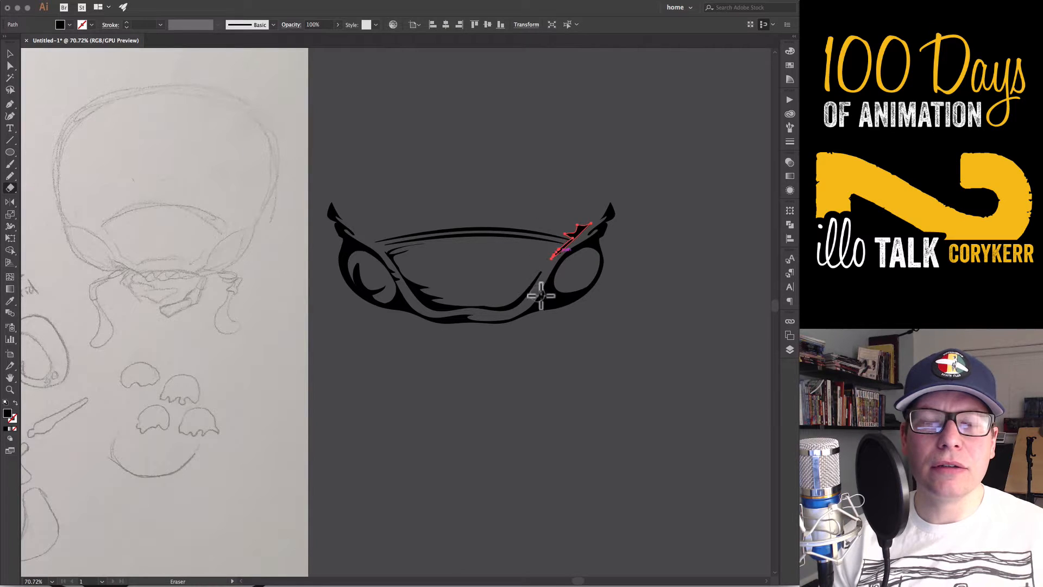
{"action": "key", "text": "v"}
{"action": "left_click", "coordinate": [546, 445]}
{"action": "left_click", "coordinate": [548, 259]}
{"action": "left_click", "coordinate": [588, 368]}
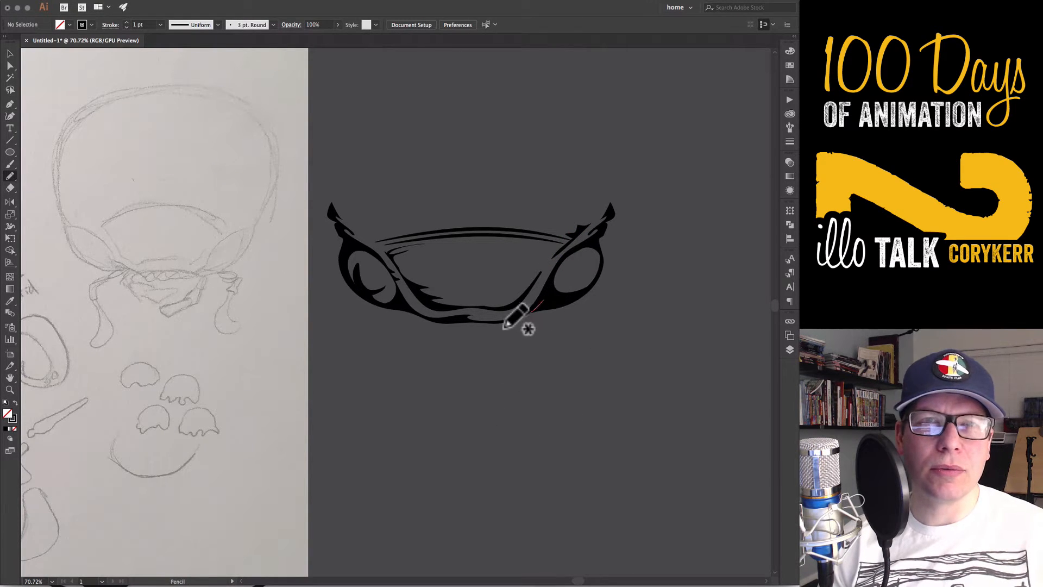
Draw a black wavy shape along the face's lower edge between the eyes, simplify it, and nudge it slightly down
{"action": "mouse_move", "coordinate": [504, 327]}
{"action": "left_mouse_down"}
{"action": "mouse_move", "coordinate": [427, 327]}
{"action": "mouse_move", "coordinate": [415, 315]}
{"action": "mouse_move", "coordinate": [503, 321]}
{"action": "mouse_move", "coordinate": [543, 300]}
{"action": "left_mouse_up"}
{"action": "key", "text": "v"}
{"action": "key", "text": "shift+x"}
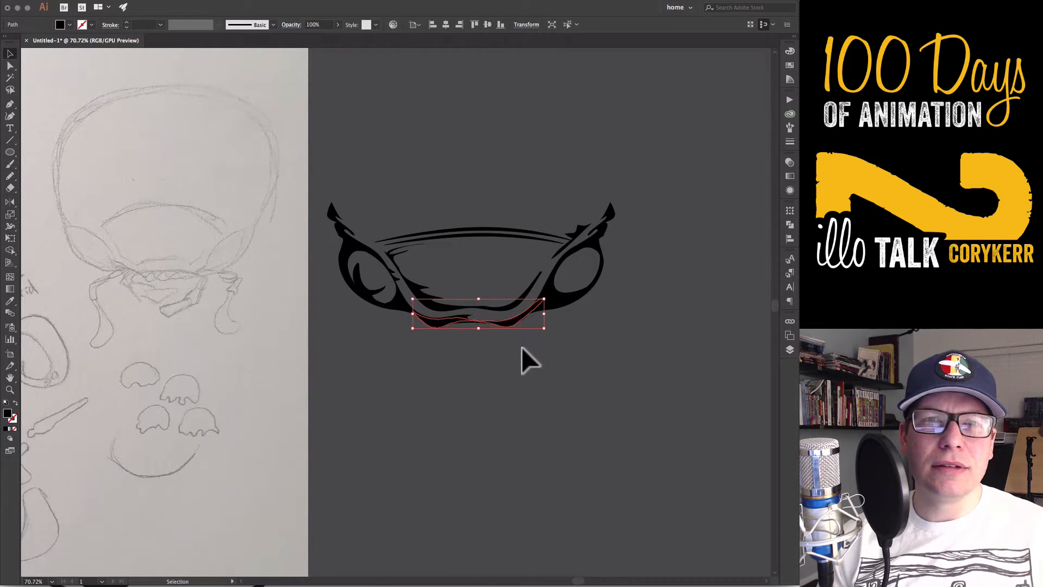
{"action": "left_click", "coordinate": [135, 0]}
{"action": "mouse_move", "coordinate": [140, 201]}
{"action": "left_click", "coordinate": [312, 243]}
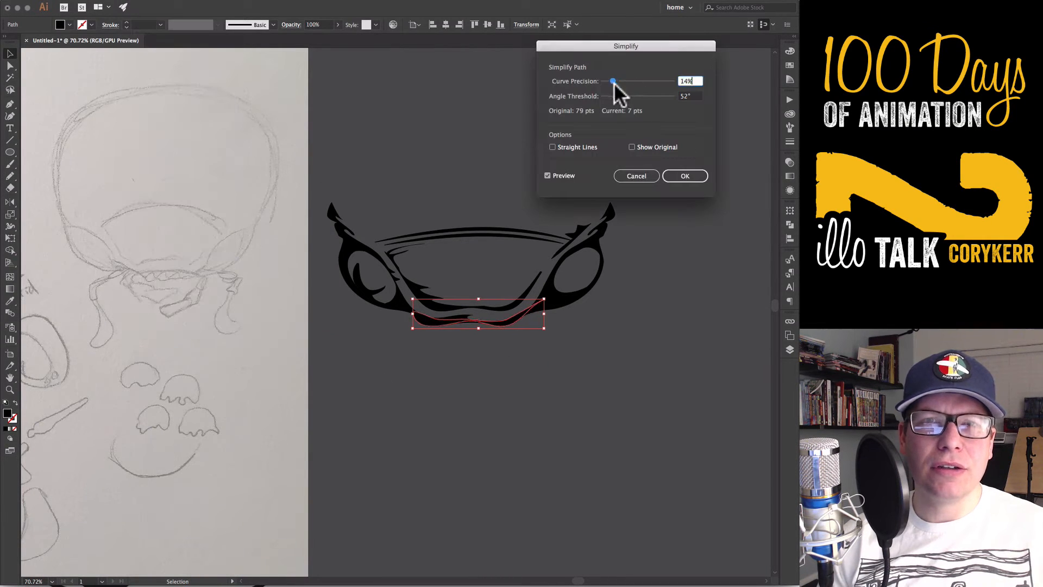
{"action": "left_click", "coordinate": [685, 176]}
{"action": "key", "text": "Down"}
{"action": "key", "text": "Down"}
{"action": "key", "text": "Down"}
{"action": "key", "text": "Down"}
{"action": "key", "text": "Down"}
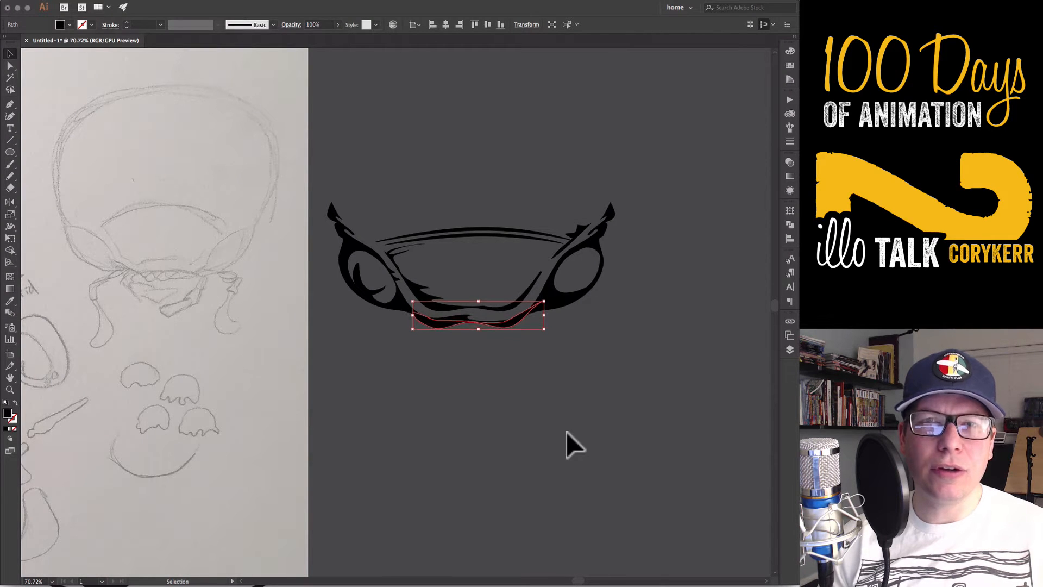
Reshape the anchor points of the wavy lower face shape so its ends and curves blend into both eye shapes
{"action": "left_click", "coordinate": [566, 431]}
{"action": "key", "text": "a"}
{"action": "left_click", "coordinate": [416, 317]}
{"action": "left_click", "coordinate": [413, 314]}
{"action": "left_click", "coordinate": [457, 402]}
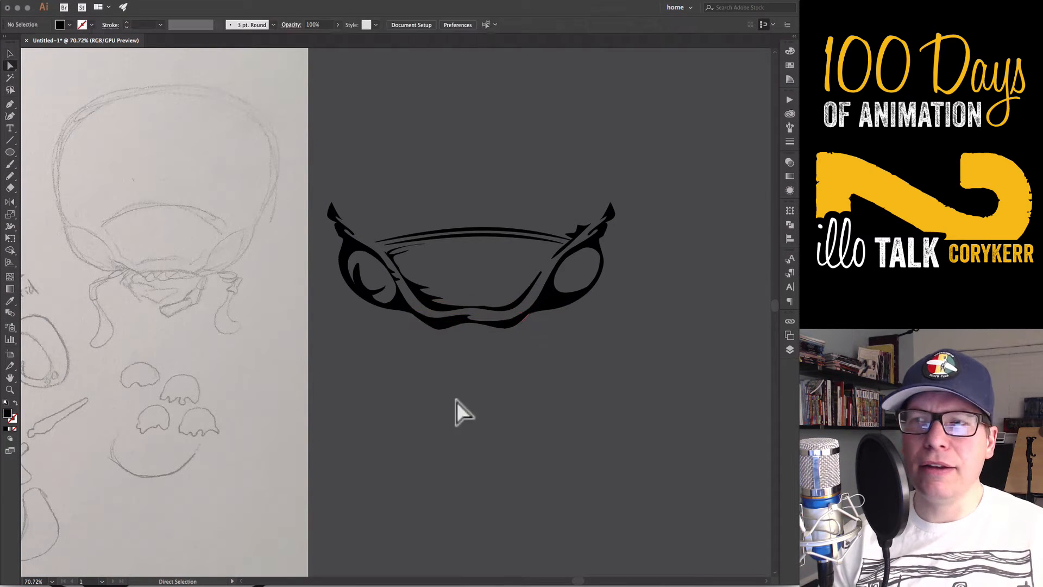
{"action": "left_click", "coordinate": [503, 328]}
{"action": "left_click_drag", "start_coordinate": [513, 327], "coordinate": [527, 327]}
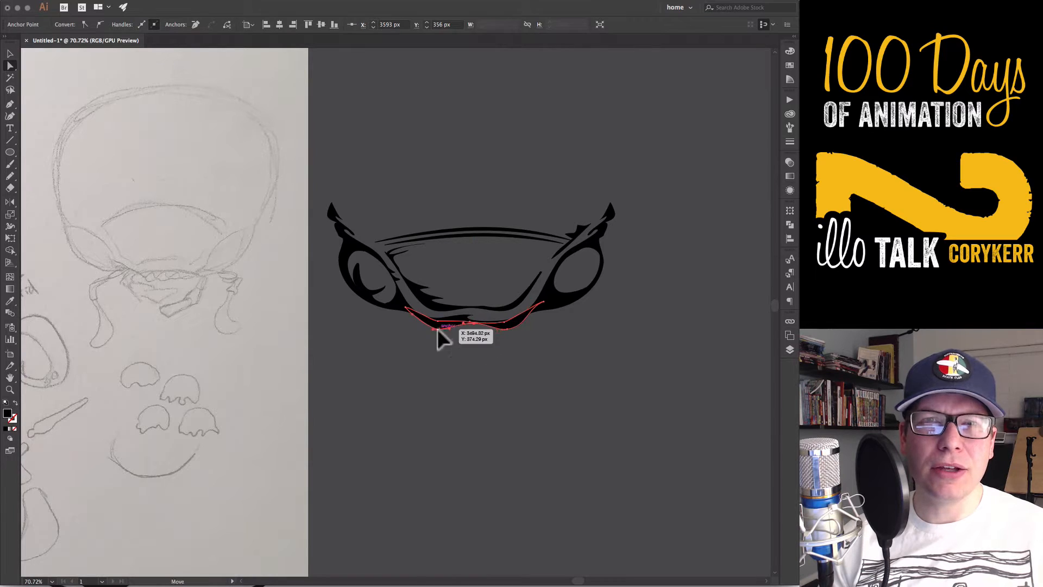
{"action": "left_click", "coordinate": [439, 396]}
{"action": "left_click", "coordinate": [545, 303]}
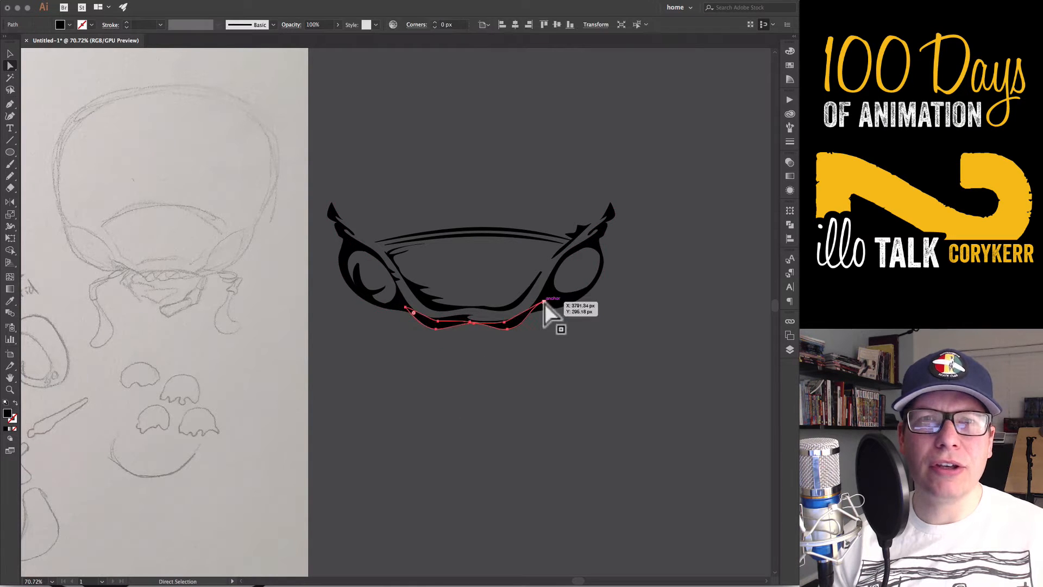
{"action": "left_click", "coordinate": [546, 309]}
{"action": "left_click", "coordinate": [542, 339]}
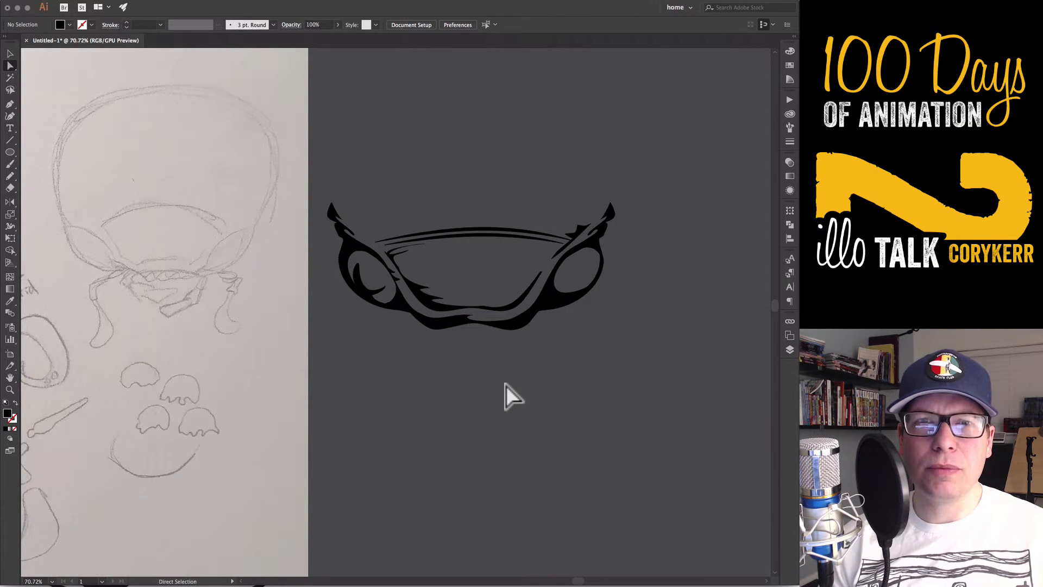
Create a layer named "color" between Layer 2 and the sketch layer
{"action": "left_click", "coordinate": [790, 351]}
{"action": "left_click", "coordinate": [749, 543]}
{"action": "left_click_drag", "start_coordinate": [730, 332], "coordinate": [722, 344]}
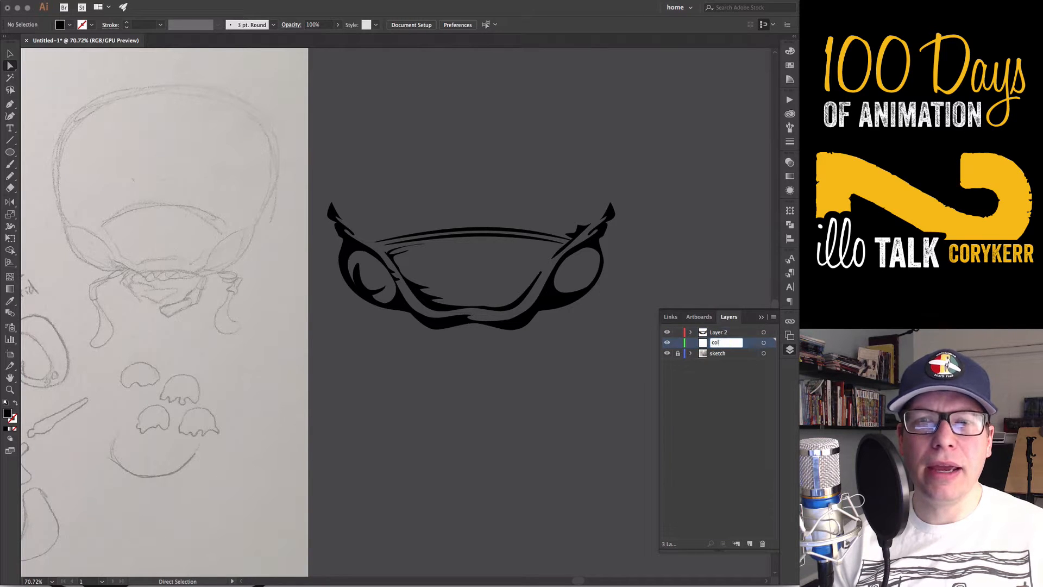
Set the fill to red and draw pencil shapes that color both eyes behind the black line work
{"action": "key", "text": "n"}
{"action": "double_click", "coordinate": [7, 414]}
{"action": "mouse_move", "coordinate": [569, 366]}
{"action": "left_mouse_down"}
{"action": "mouse_move", "coordinate": [570, 246]}
{"action": "mouse_move", "coordinate": [550, 256]}
{"action": "mouse_move", "coordinate": [595, 243]}
{"action": "mouse_move", "coordinate": [572, 298]}
{"action": "mouse_move", "coordinate": [562, 260]}
{"action": "left_mouse_up"}
{"action": "left_click", "coordinate": [551, 254]}
{"action": "left_click", "coordinate": [650, 257]}
{"action": "mouse_move", "coordinate": [415, 284]}
{"action": "left_mouse_down"}
{"action": "mouse_move", "coordinate": [407, 268]}
{"action": "mouse_move", "coordinate": [349, 261]}
{"action": "mouse_move", "coordinate": [394, 298]}
{"action": "left_mouse_up"}
{"action": "key", "text": "ctrl+a"}
{"action": "key", "text": "shift+e"}
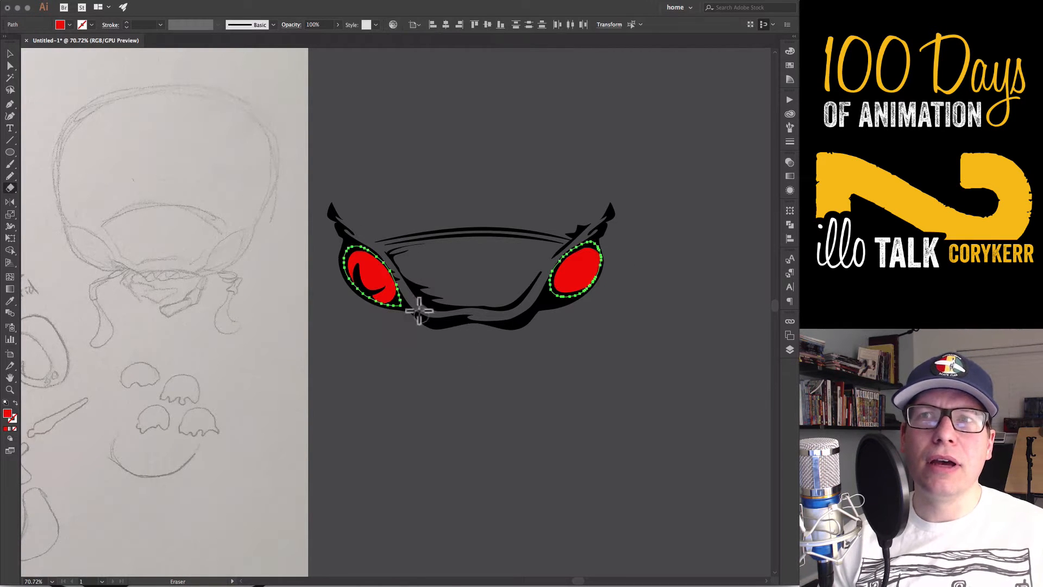
{"action": "key", "text": "v"}
{"action": "left_click", "coordinate": [486, 401]}
{"action": "key", "text": "n"}
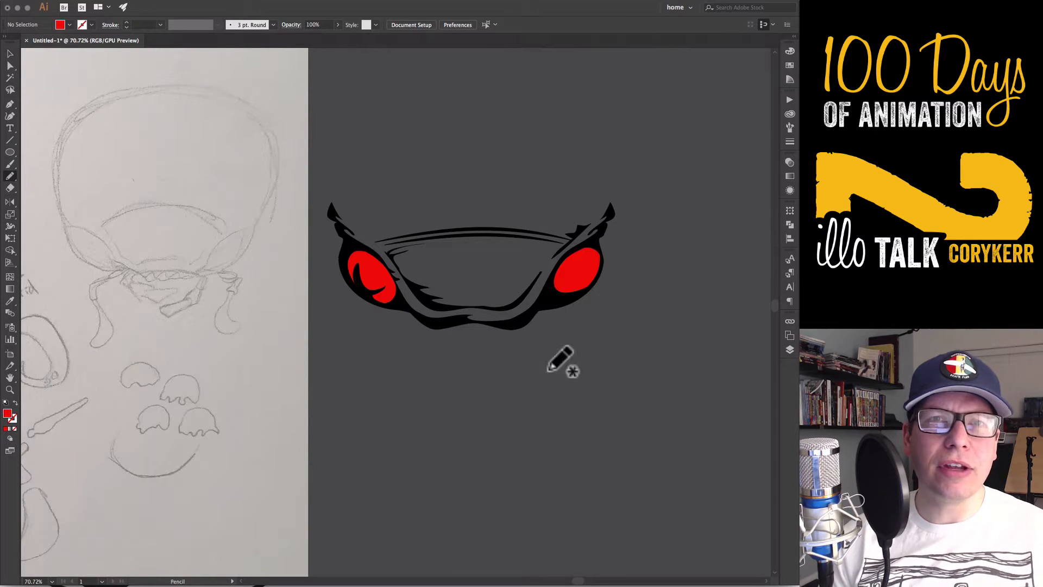
Trace the left half of the sketched cap as a stroked path, then move and scale it above the face's left tip
{"action": "key", "text": "p"}
{"action": "left_click", "coordinate": [63, 222]}
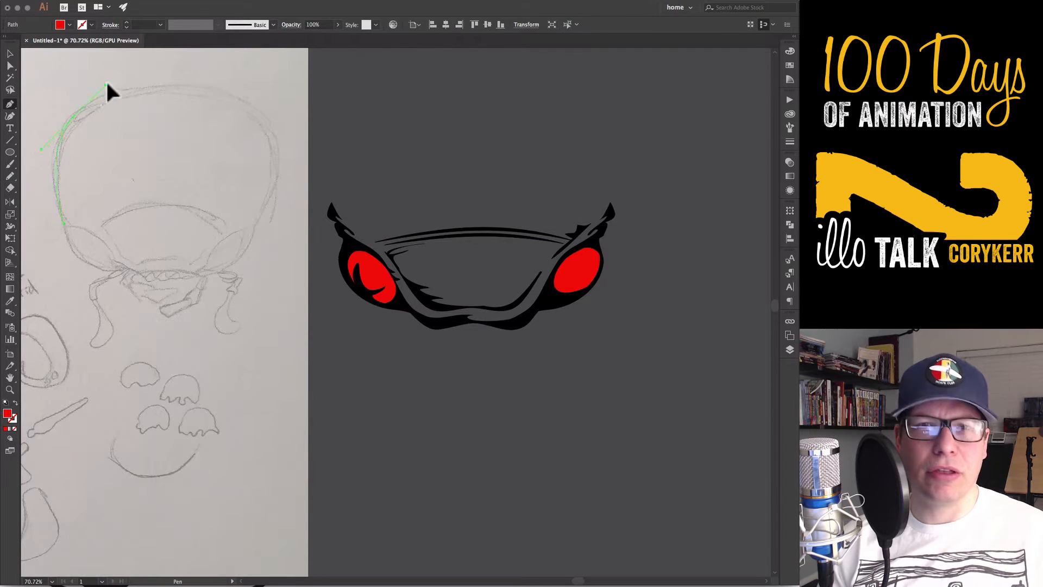
{"action": "mouse_move", "coordinate": [107, 84]}
{"action": "left_mouse_down"}
{"action": "mouse_move", "coordinate": [408, 68]}
{"action": "mouse_move", "coordinate": [409, 82]}
{"action": "left_mouse_up"}
{"action": "left_click", "coordinate": [177, 86]}
{"action": "key", "text": "shift+x"}
{"action": "key", "text": "v"}
{"action": "left_click", "coordinate": [150, 109]}
{"action": "scroll", "coordinate": [546, 380], "scroll_direction": "up", "scroll_amount": 3}
{"action": "left_click_drag", "start_coordinate": [459, 156], "coordinate": [489, 126]}
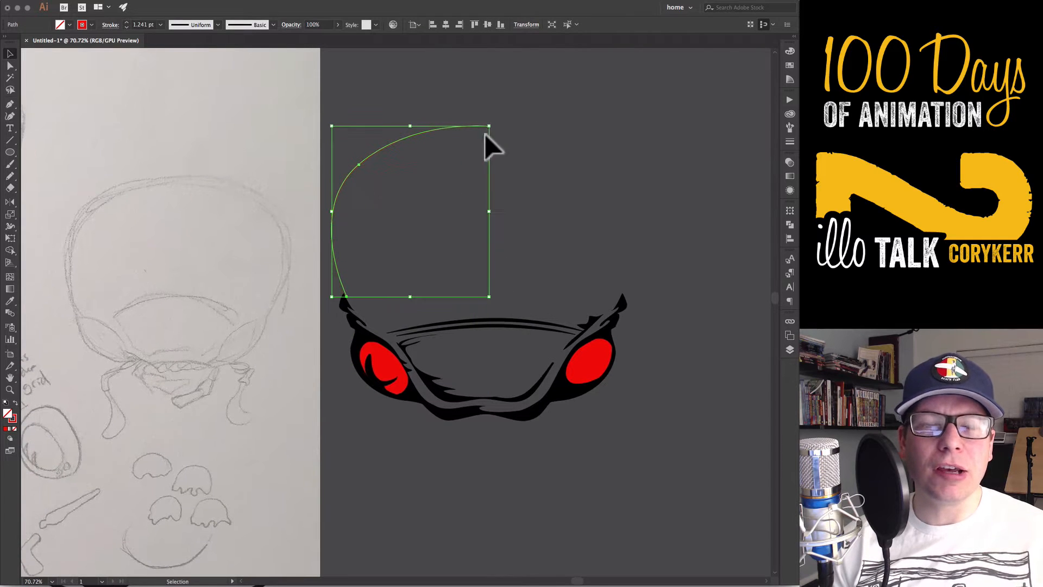
Reflect a copy of the half cap outline and position it over the face's right tip
{"action": "key", "text": "o"}
{"action": "left_click", "coordinate": [521, 226], "text": "alt"}
{"action": "left_click", "coordinate": [492, 369]}
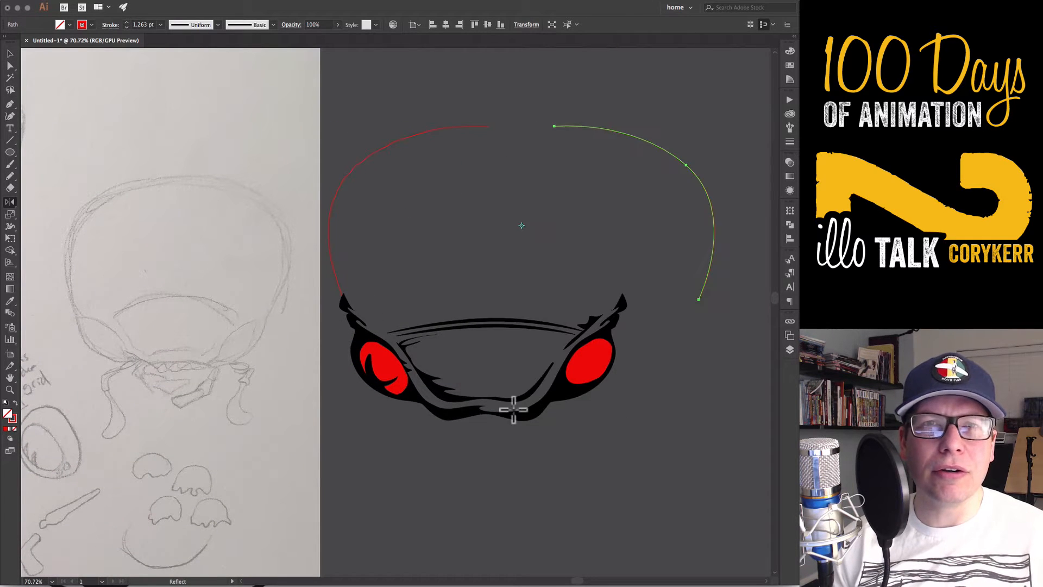
{"action": "key", "text": "v"}
{"action": "left_click_drag", "start_coordinate": [703, 287], "coordinate": [628, 279]}
Average and join the two top end points of the cap halves into one path
{"action": "left_click", "coordinate": [619, 133]}
{"action": "key", "text": "a"}
{"action": "left_click", "coordinate": [466, 113]}
{"action": "left_click_drag", "start_coordinate": [619, 133], "coordinate": [513, 168]}
{"action": "key", "text": "super+alt+j"}
{"action": "key", "text": "Return"}
{"action": "key", "text": "super+j"}
Smooth the cap's top joint and scale a copy of the outline slightly lower and narrower to form an inner line
{"action": "key", "text": "shift+c"}
{"action": "mouse_move", "coordinate": [483, 126]}
{"action": "left_mouse_down"}
{"action": "mouse_move", "coordinate": [441, 135]}
{"action": "mouse_move", "coordinate": [483, 133]}
{"action": "left_mouse_up"}
{"action": "key", "text": "v"}
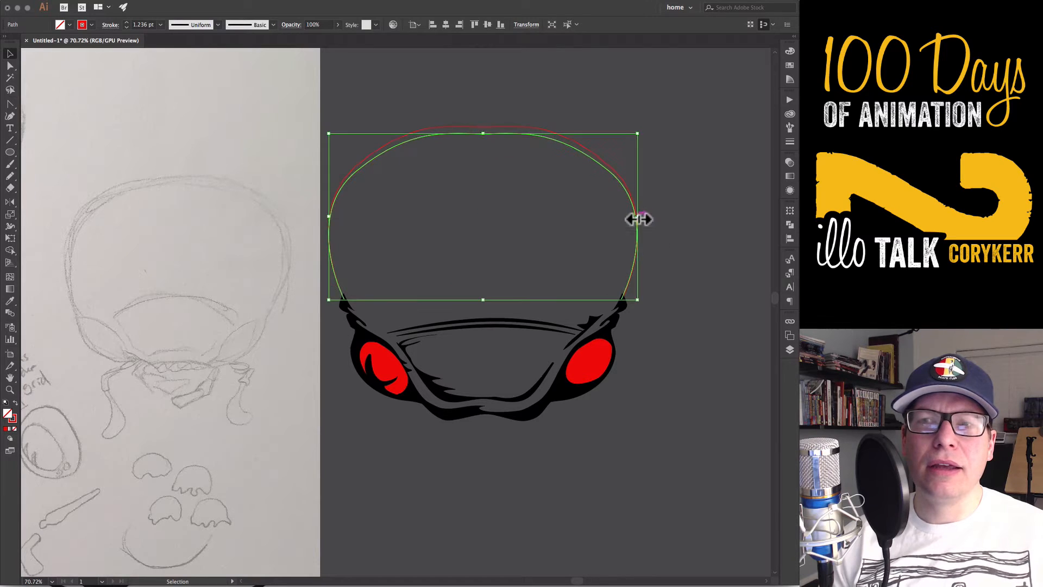
{"action": "left_click_drag", "start_coordinate": [635, 216], "coordinate": [634, 219]}
{"action": "left_click", "coordinate": [653, 174]}
{"action": "key", "text": "super+a"}
{"action": "left_click_drag", "start_coordinate": [640, 130], "coordinate": [637, 114]}
{"action": "left_click", "coordinate": [656, 147], "text": "super"}
Connect the inner and outer cap outlines at both lower ends into one closed shape filled with black
{"action": "key", "text": "super+minus"}
{"action": "key", "text": "super+minus"}
{"action": "left_click_drag", "start_coordinate": [579, 388], "coordinate": [620, 330]}
{"action": "key", "text": "p"}
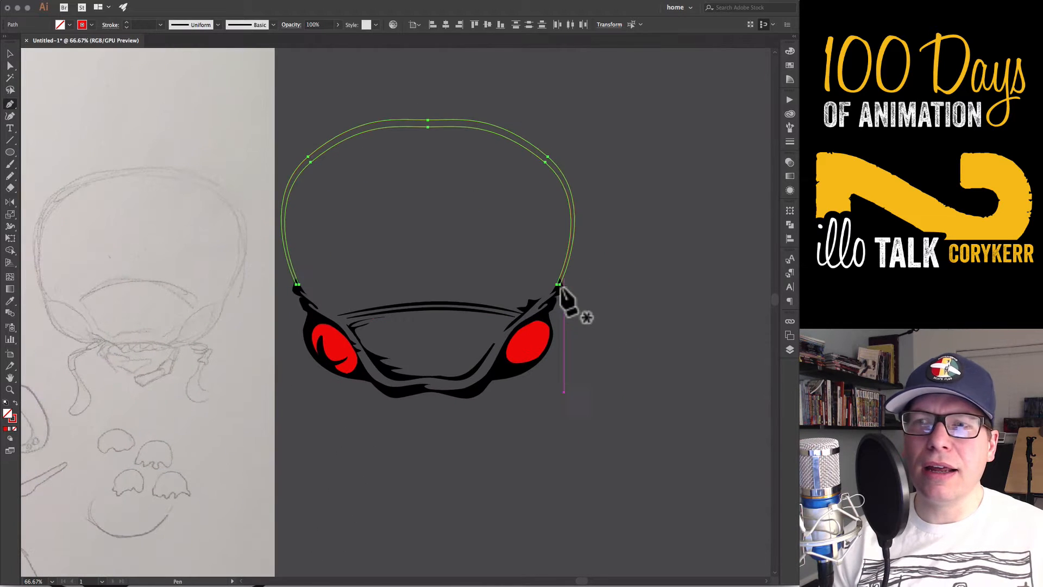
{"action": "left_click", "coordinate": [557, 284]}
{"action": "left_click", "coordinate": [297, 283]}
{"action": "key", "text": "v"}
{"action": "left_click", "coordinate": [500, 449]}
Move the cap outline from the color layer into Layer 2 and lock the color layer
{"action": "left_click_drag", "start_coordinate": [499, 450], "coordinate": [581, 429]}
{"action": "key", "text": "a"}
{"action": "left_click_drag", "start_coordinate": [390, 274], "coordinate": [395, 331]}
{"action": "left_click", "coordinate": [790, 349]}
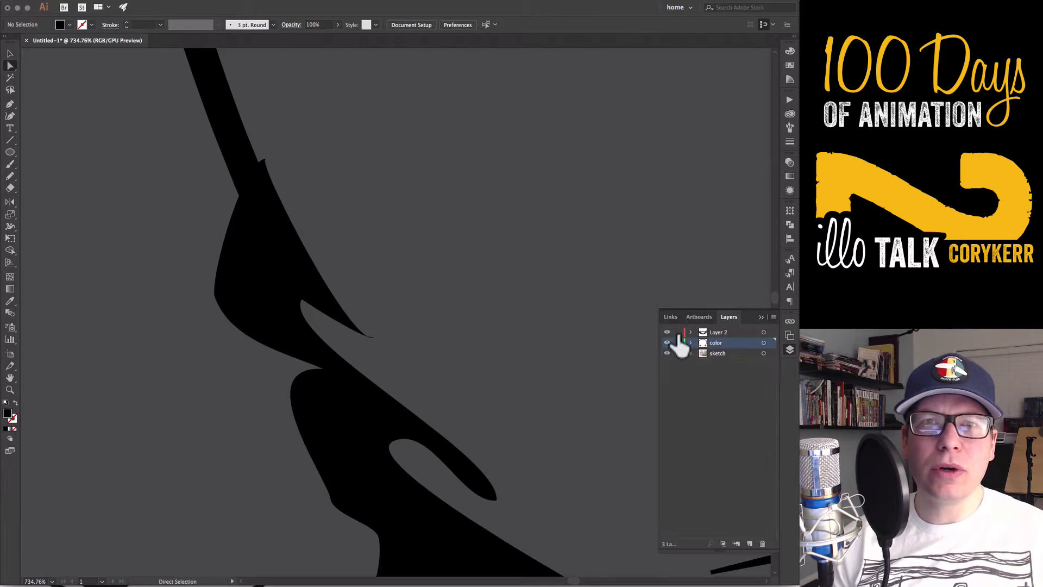
{"action": "left_click", "coordinate": [690, 343]}
{"action": "left_click_drag", "start_coordinate": [720, 353], "coordinate": [718, 333]}
{"action": "left_click", "coordinate": [691, 342]}
{"action": "left_click", "coordinate": [677, 342]}
In outline view, adjust the cap outline's left end points and merge it with the face's left tip using Shape Builder
{"action": "key", "text": "super+y"}
{"action": "left_click", "coordinate": [263, 159]}
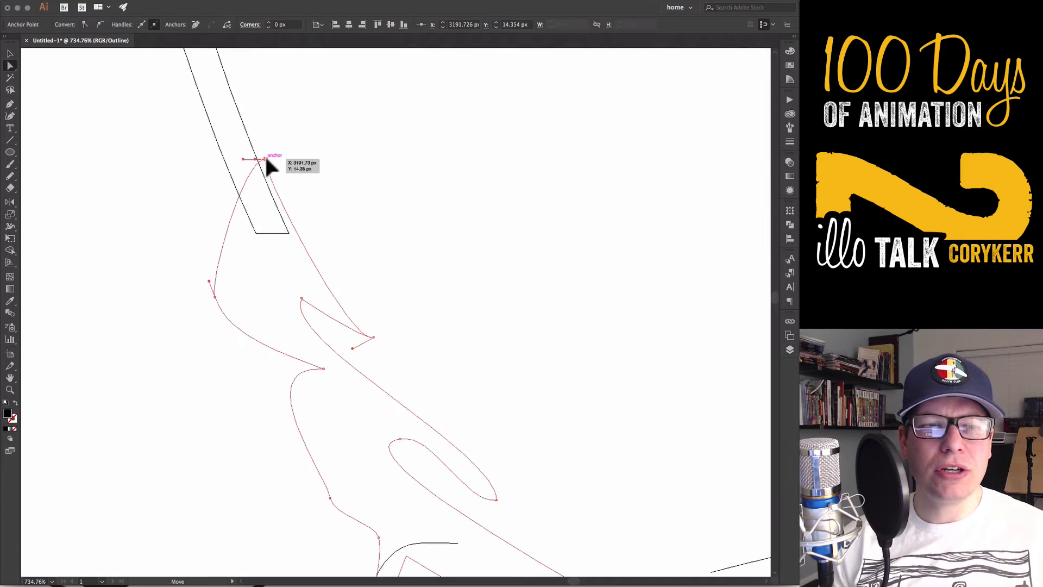
{"action": "mouse_move", "coordinate": [290, 233]}
{"action": "left_mouse_down"}
{"action": "mouse_move", "coordinate": [255, 156]}
{"action": "mouse_move", "coordinate": [212, 229]}
{"action": "left_mouse_up"}
{"action": "key", "text": "v"}
{"action": "key", "text": "shift+m"}
{"action": "left_click_drag", "start_coordinate": [259, 239], "coordinate": [216, 116]}
Adjust the end points of the cap outline and the face tip so they overlap cleanly at the face's right side
{"action": "left_click_drag", "start_coordinate": [641, 315], "coordinate": [242, 365]}
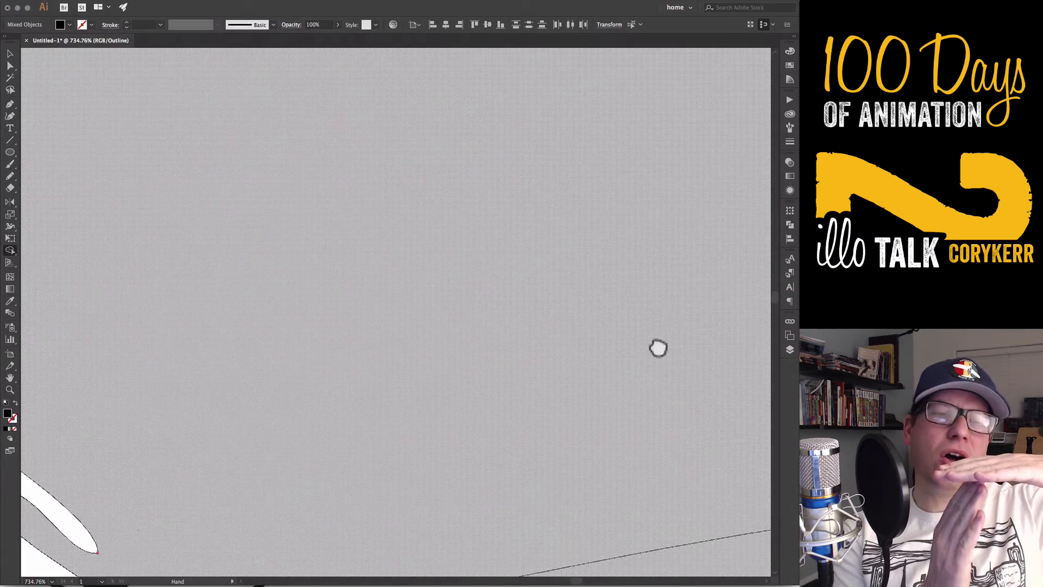
{"action": "left_click_drag", "start_coordinate": [660, 348], "coordinate": [312, 282]}
{"action": "left_click_drag", "start_coordinate": [696, 250], "coordinate": [340, 311]}
{"action": "key", "text": "super+shift+a"}
{"action": "key", "text": "a"}
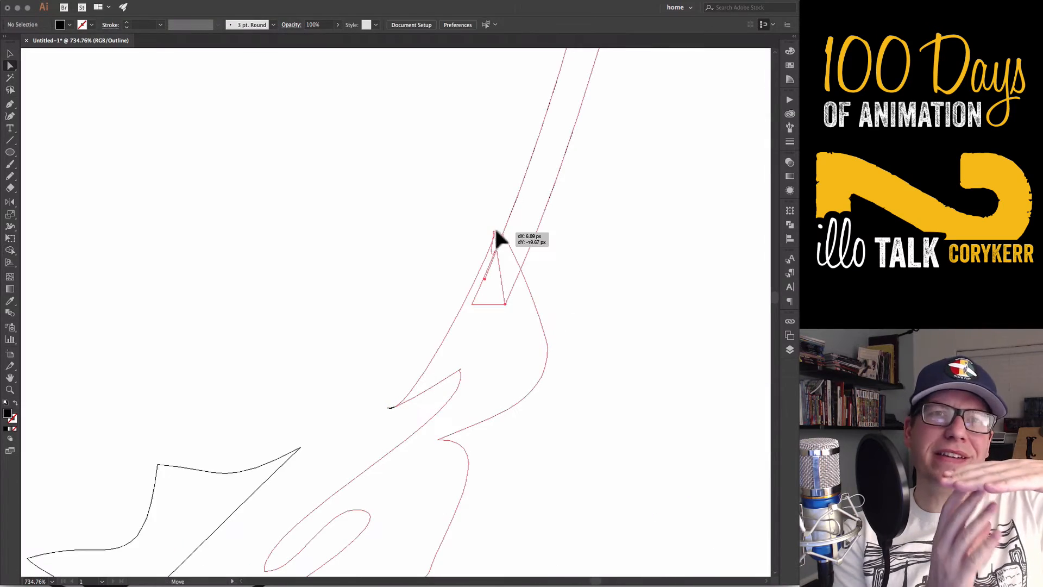
{"action": "key", "text": "super+y"}
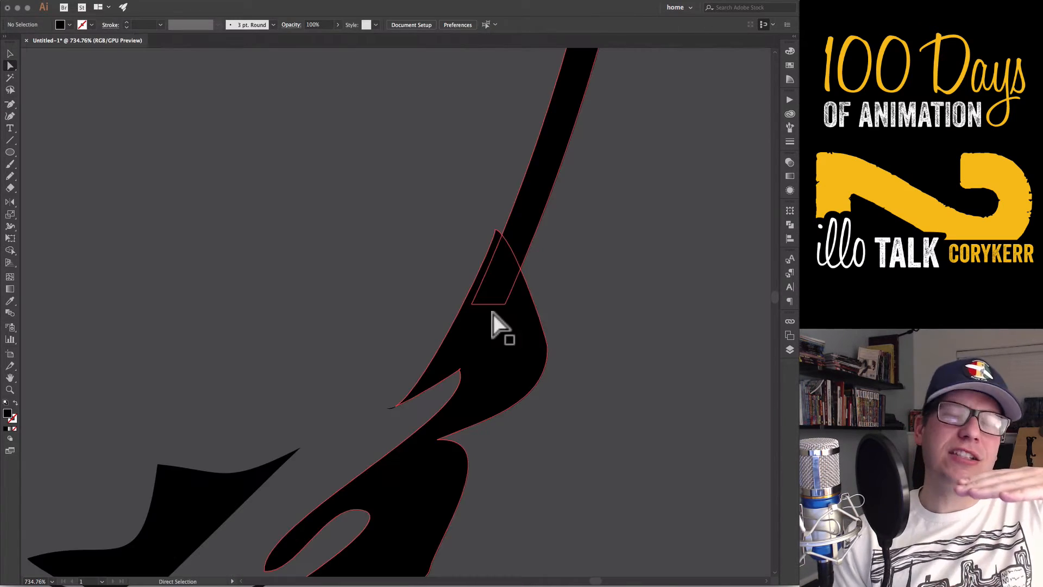
{"action": "left_click_drag", "start_coordinate": [472, 305], "coordinate": [493, 284]}
{"action": "left_click_drag", "start_coordinate": [497, 230], "coordinate": [518, 254]}
{"action": "left_click", "coordinate": [567, 263]}
Delete a surplus anchor point at the face's right tip and reshape its curve to flow into the cap outline
{"action": "key", "text": "super+y"}
{"action": "key", "text": "super+y"}
{"action": "left_click", "coordinate": [391, 294]}
{"action": "key", "text": "minus"}
{"action": "left_click", "coordinate": [386, 284]}
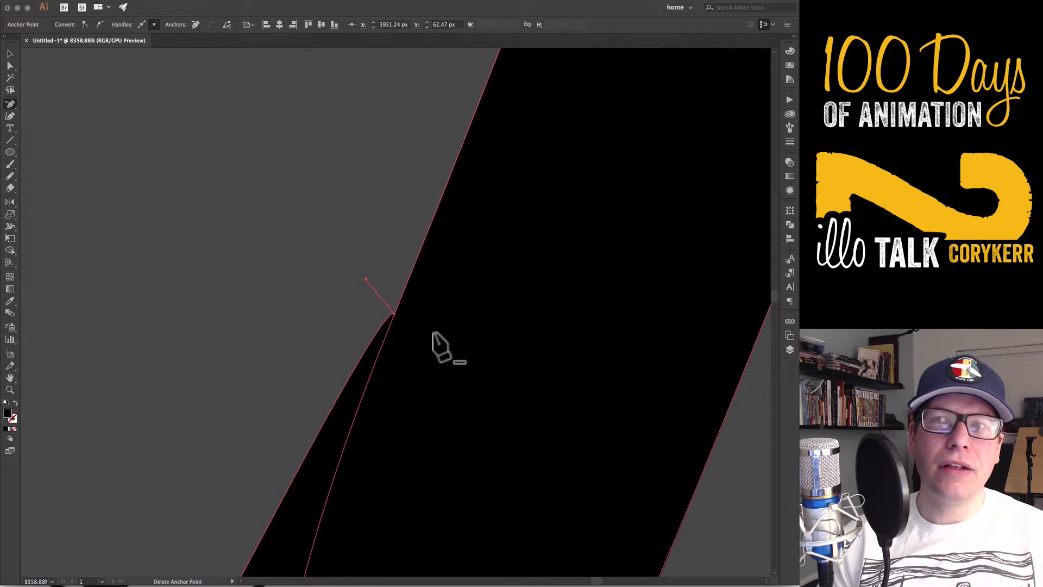
{"action": "key", "text": "super+minus"}
{"action": "key", "text": "super+minus"}
{"action": "key", "text": "super+minus"}
{"action": "key", "text": "super+minus"}
{"action": "key", "text": "super+minus"}
{"action": "key", "text": "super+minus"}
{"action": "key", "text": "super+minus"}
{"action": "left_click_drag", "start_coordinate": [435, 329], "coordinate": [401, 406]}
{"action": "key", "text": "shift+c"}
{"action": "left_click_drag", "start_coordinate": [485, 201], "coordinate": [470, 234]}
Merge the cap outline with the face's right tip using Shape Builder
{"action": "key", "text": "super+a"}
{"action": "key", "text": "shift+m"}
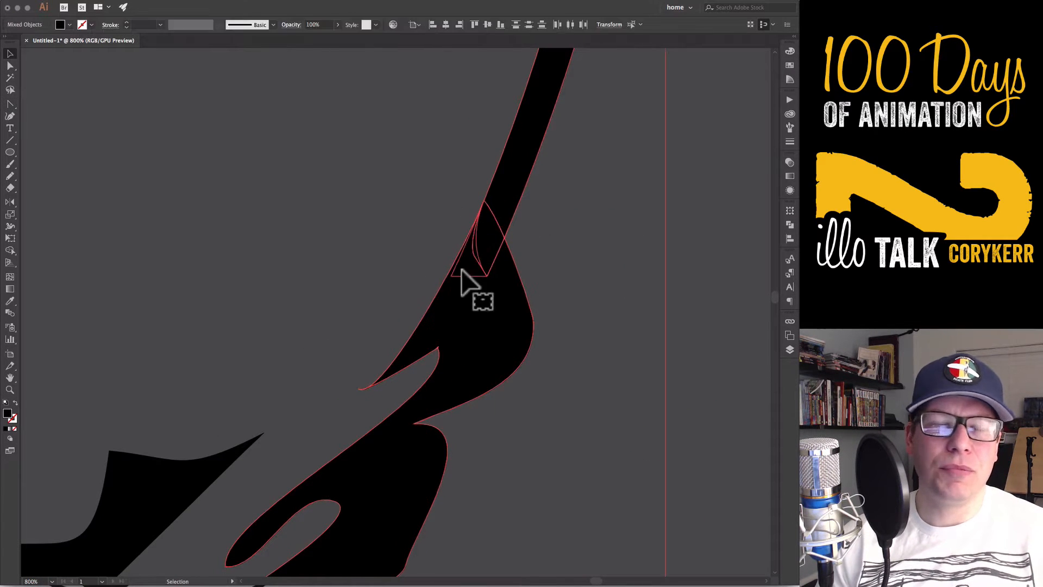
{"action": "left_click_drag", "start_coordinate": [467, 286], "coordinate": [510, 204]}
{"action": "key", "text": "minus"}
{"action": "key", "text": "super+shift+a"}
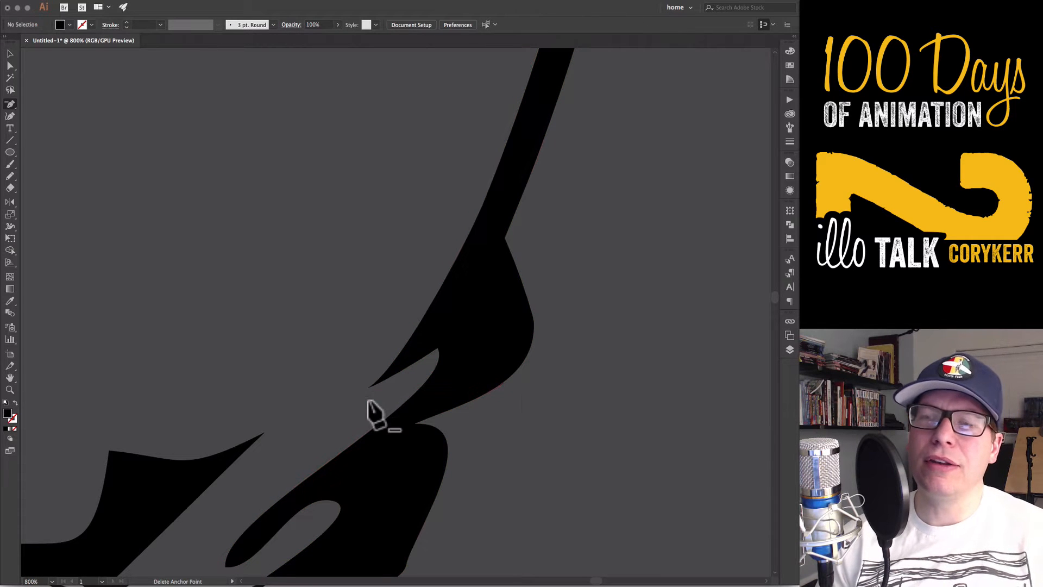
{"action": "key", "text": "v"}
{"action": "key", "text": "super+minus"}
{"action": "key", "text": "super+minus"}
{"action": "key", "text": "super+minus"}
{"action": "key", "text": "super+minus"}
{"action": "key", "text": "super+minus"}
{"action": "key", "text": "super+minus"}
{"action": "left_click_drag", "start_coordinate": [421, 385], "coordinate": [621, 417]}
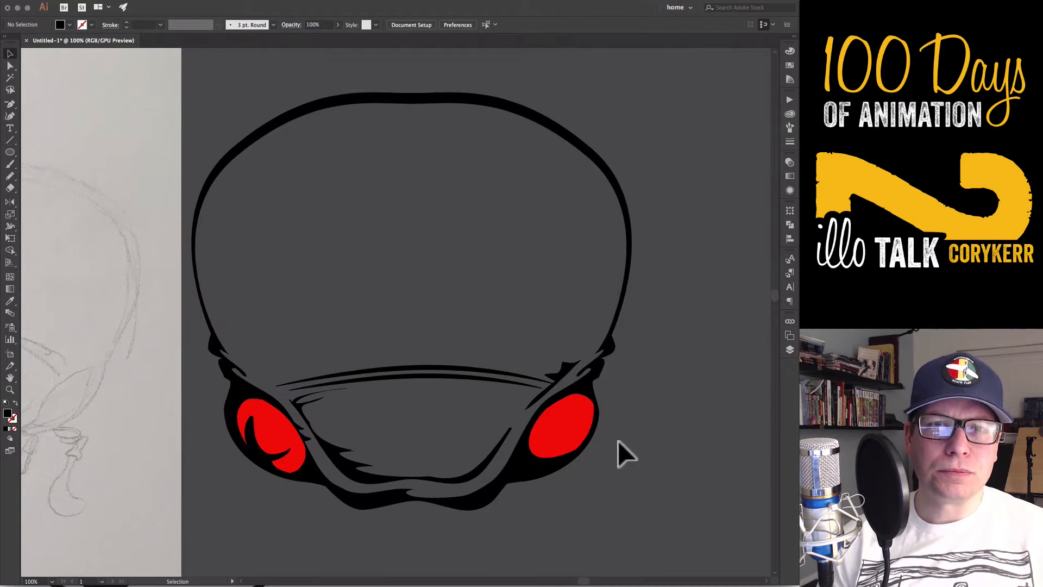
Draw a closed base shape freehand around the whole head with the Pencil and move it into the color layer
{"action": "scroll", "coordinate": [618, 449], "scroll_direction": "left", "scroll_amount": 4}
{"action": "mouse_move", "coordinate": [607, 485]}
{"action": "left_mouse_down"}
{"action": "mouse_move", "coordinate": [701, 358]}
{"action": "mouse_move", "coordinate": [727, 266]}
{"action": "mouse_move", "coordinate": [657, 111]}
{"action": "mouse_move", "coordinate": [406, 99]}
{"action": "mouse_move", "coordinate": [296, 223]}
{"action": "mouse_move", "coordinate": [327, 351]}
{"action": "mouse_move", "coordinate": [453, 489]}
{"action": "mouse_move", "coordinate": [601, 484]}
{"action": "left_mouse_up"}
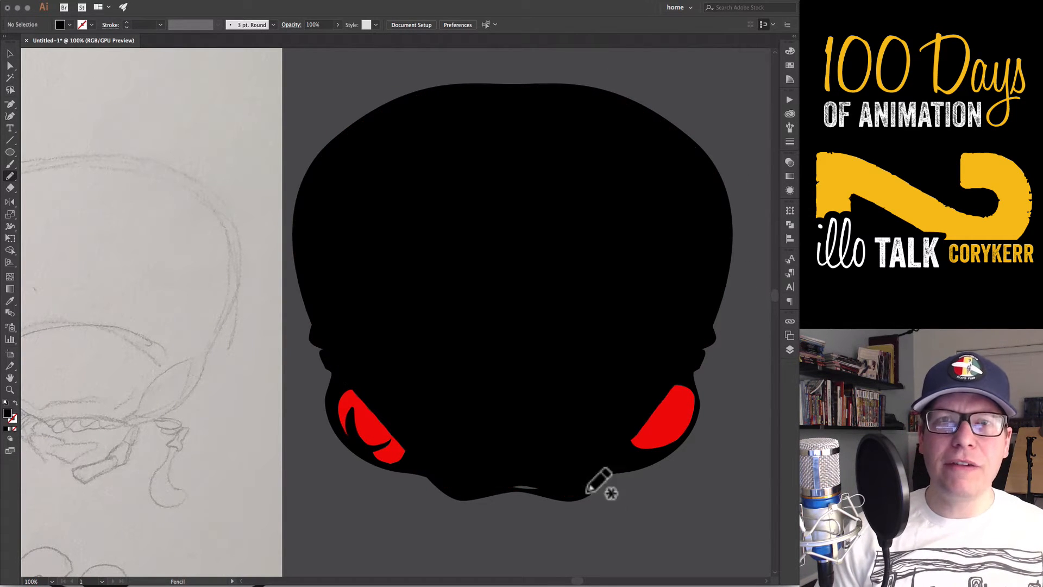
{"action": "key", "text": "v"}
{"action": "left_click", "coordinate": [790, 350]}
{"action": "left_click_drag", "start_coordinate": [730, 343], "coordinate": [714, 481]}
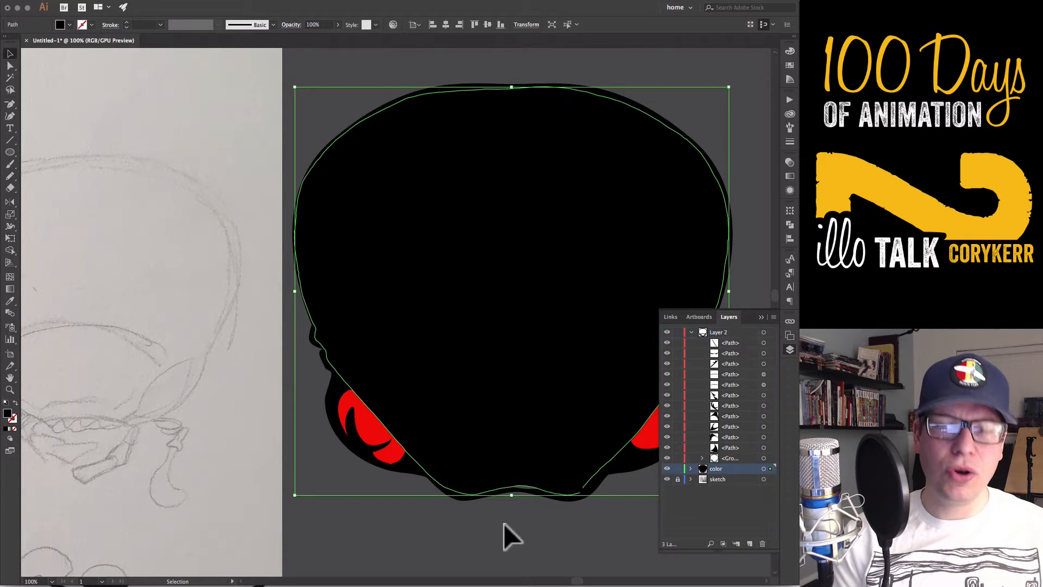
Fill the head's base shape with a medium sky blue
{"action": "double_click", "coordinate": [7, 414]}
{"action": "left_click", "coordinate": [569, 312]}
{"action": "left_click", "coordinate": [518, 275]}
{"action": "left_click", "coordinate": [665, 255]}
Refine the base shape's bottom center edge by moving an anchor point and deleting a surplus one
{"action": "key", "text": "a"}
{"action": "left_click", "coordinate": [522, 487]}
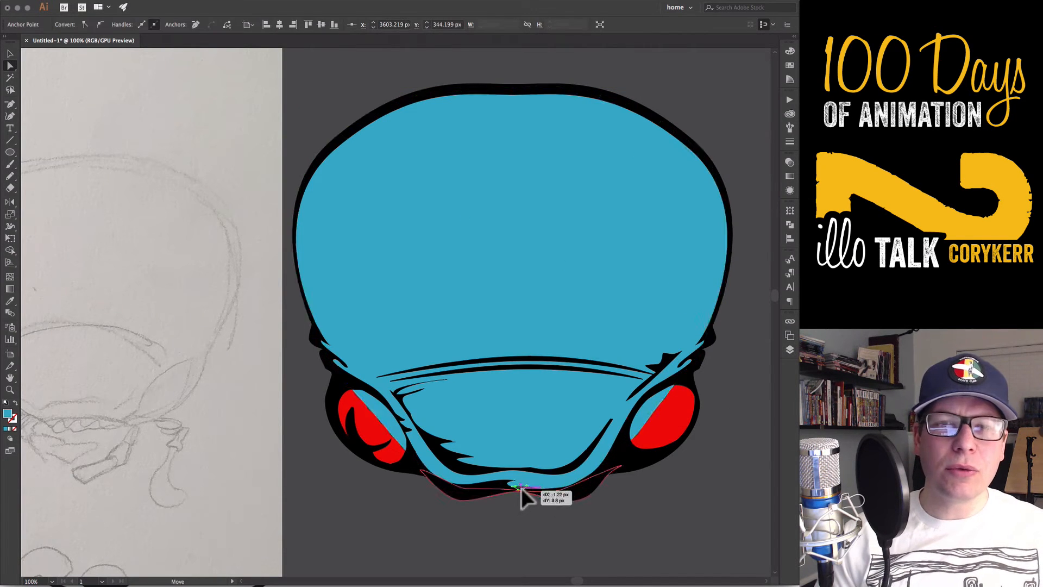
{"action": "key", "text": "p"}
{"action": "left_click", "coordinate": [538, 491]}
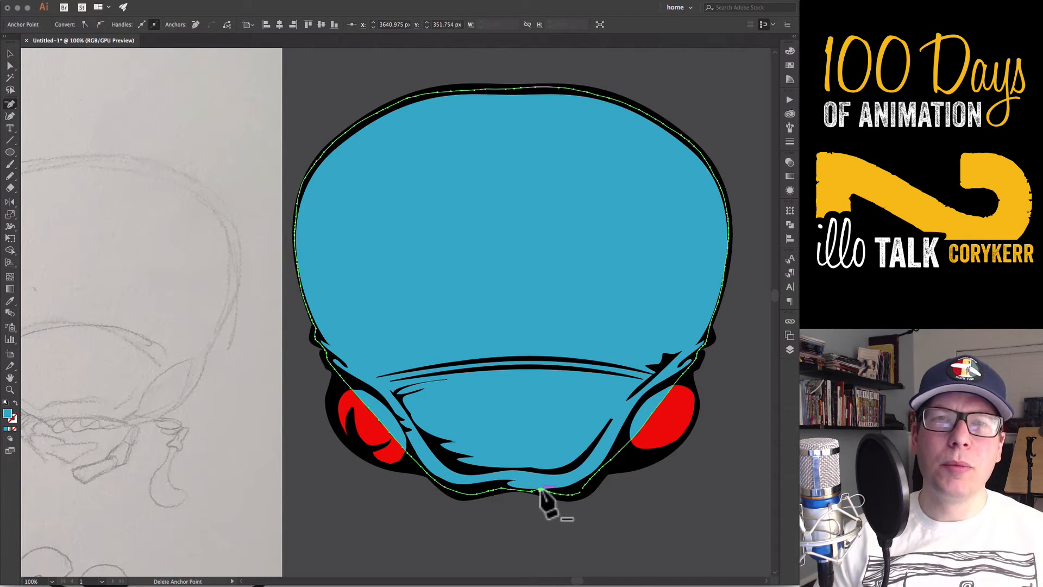
{"action": "key", "text": "a"}
{"action": "left_click", "coordinate": [626, 506]}
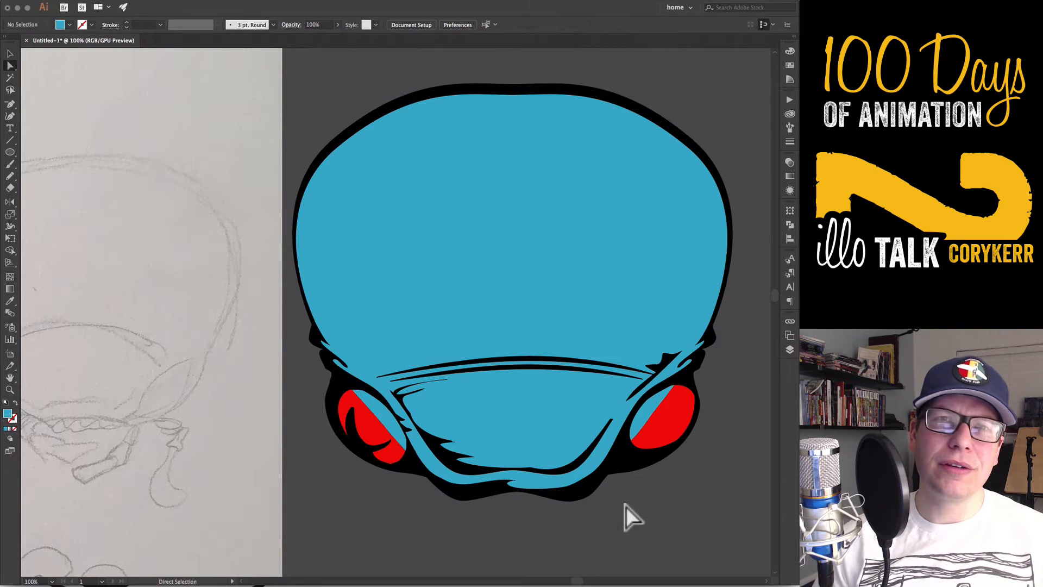
Bring the red eyes in front of the head's base shape
{"action": "left_click", "coordinate": [372, 430]}
{"action": "key", "text": "super+shift+]"}
{"action": "left_click", "coordinate": [642, 523]}
Switch the color sliders to HSB and fill the head's base shape dark gray at 18.82% brightness
{"action": "key", "text": "v"}
{"action": "key", "text": "super+minus"}
{"action": "key", "text": "super+minus"}
{"action": "left_click", "coordinate": [482, 295]}
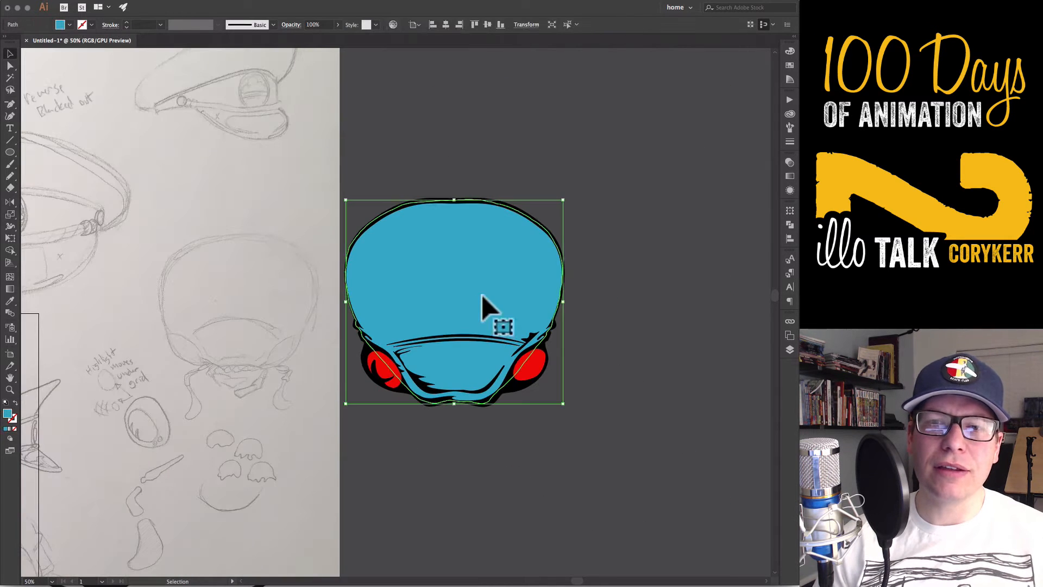
{"action": "left_click", "coordinate": [789, 52]}
{"action": "left_click", "coordinate": [668, 114]}
{"action": "left_click", "coordinate": [774, 47]}
{"action": "left_click", "coordinate": [742, 85]}
{"action": "left_click", "coordinate": [703, 96]}
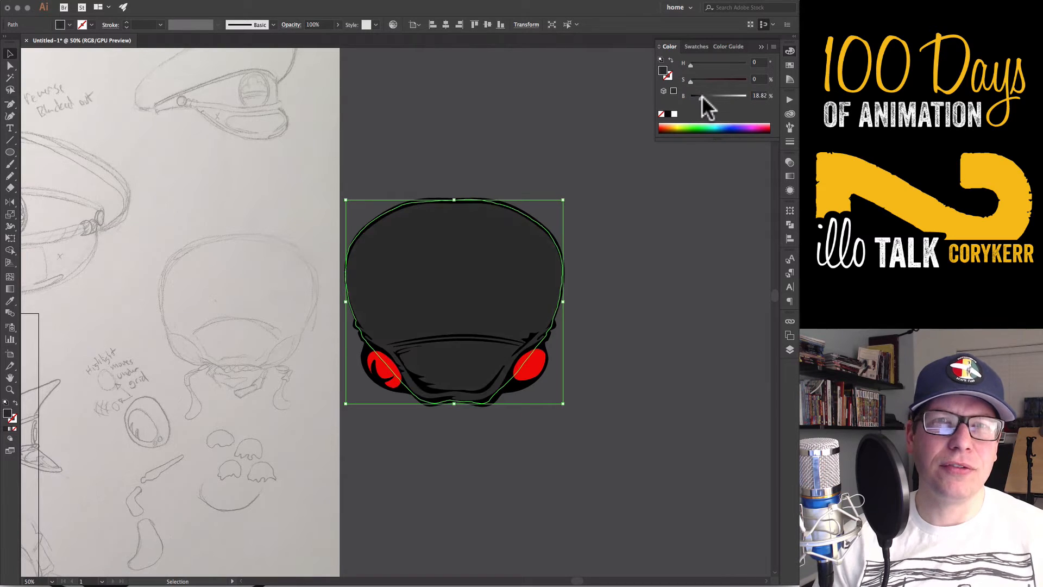
Tint the base shape dark green-teal with hue about 159°, saturation about 37% and brightness about 28%
{"action": "left_click", "coordinate": [706, 80]}
{"action": "left_click", "coordinate": [703, 64]}
{"action": "left_click", "coordinate": [710, 80]}
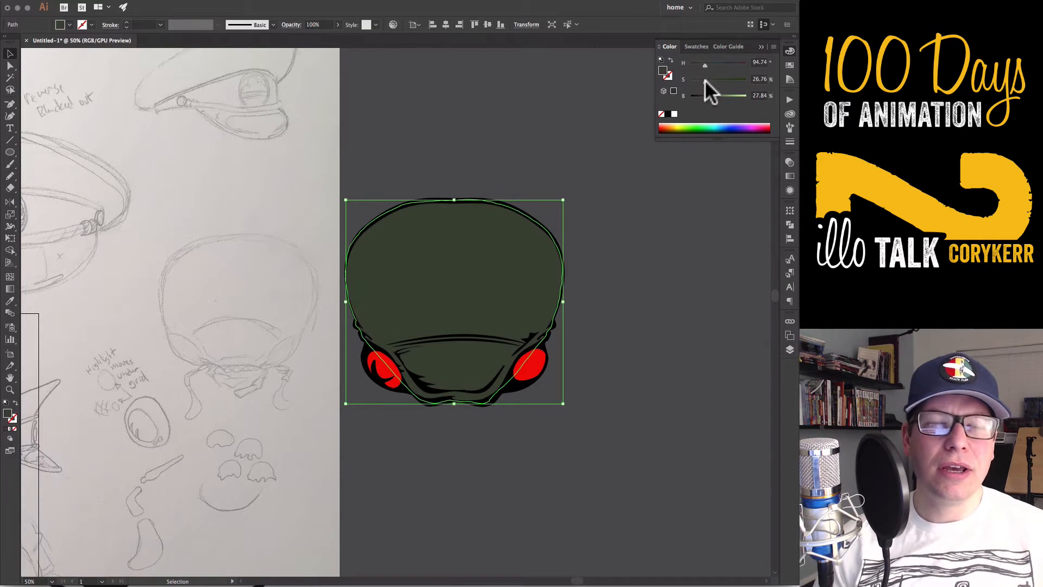
{"action": "left_click", "coordinate": [709, 63]}
{"action": "left_click", "coordinate": [722, 63]}
{"action": "left_click_drag", "start_coordinate": [721, 63], "coordinate": [715, 63]}
Shift the base shape's fill to a dark blue-teal in the Color Picker
{"action": "double_click", "coordinate": [662, 71]}
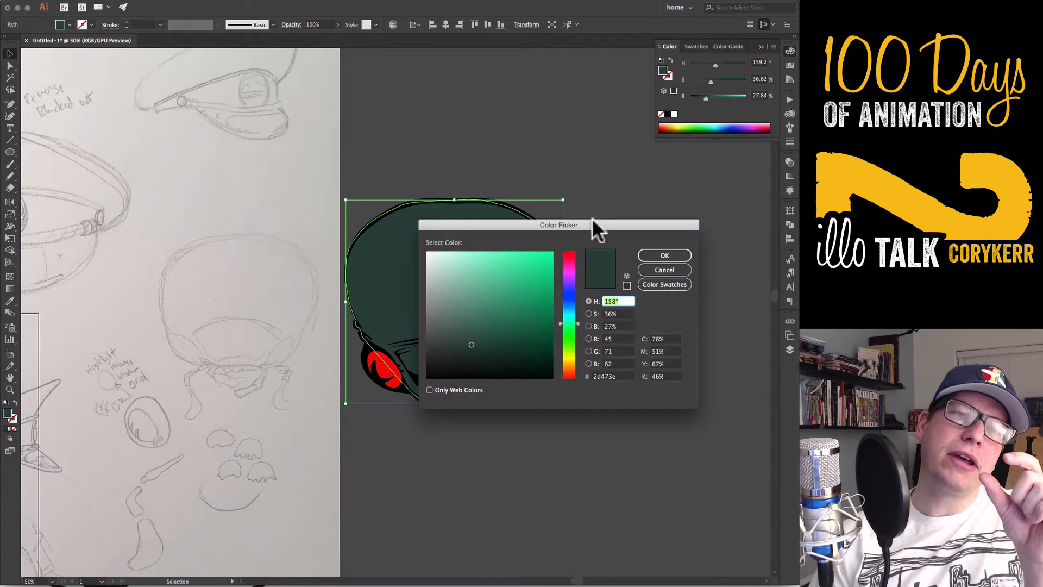
{"action": "left_click_drag", "start_coordinate": [591, 222], "coordinate": [638, 387]}
{"action": "left_click_drag", "start_coordinate": [622, 481], "coordinate": [621, 475]}
{"action": "left_click_drag", "start_coordinate": [542, 511], "coordinate": [551, 509]}
{"action": "left_click_drag", "start_coordinate": [621, 477], "coordinate": [621, 475]}
{"action": "left_click", "coordinate": [704, 422]}
Recolor both eyes from the hue range of green and lower their brightness to a deeper green
{"action": "left_click", "coordinate": [600, 476]}
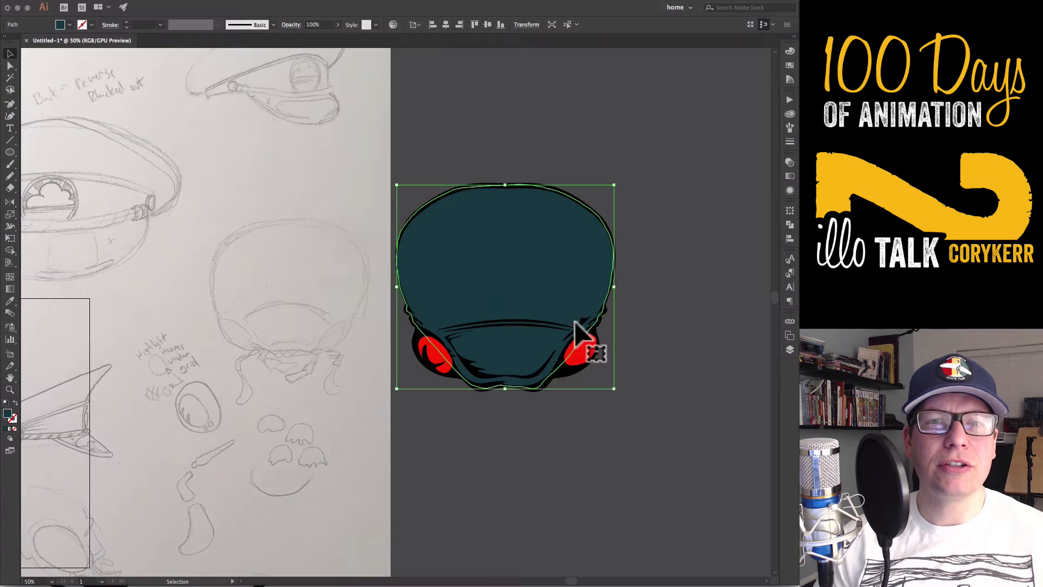
{"action": "left_click", "coordinate": [581, 348]}
{"action": "left_click", "coordinate": [789, 51]}
{"action": "left_click_drag", "start_coordinate": [693, 64], "coordinate": [709, 65]}
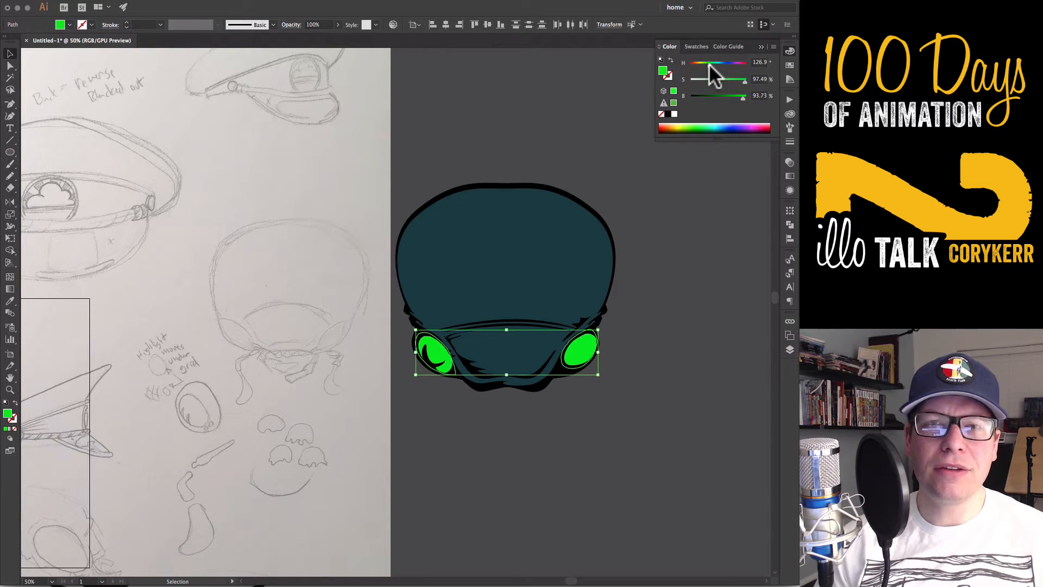
{"action": "left_click_drag", "start_coordinate": [742, 98], "coordinate": [726, 98]}
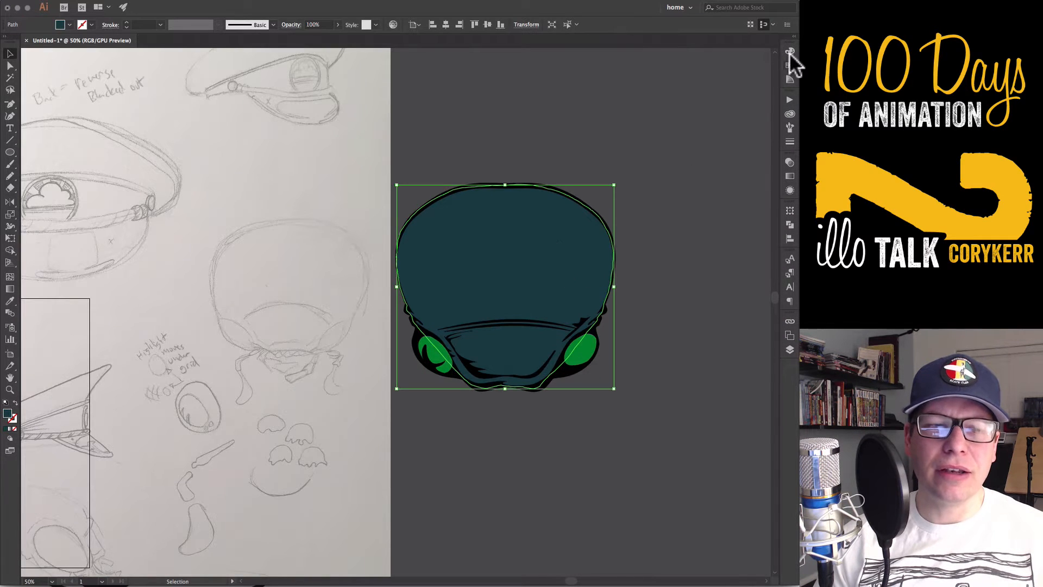
Fill the head's base shape dark red with hue 0°, saturation about 79% and brightness 30%
{"action": "left_click", "coordinate": [789, 51]}
{"action": "left_click_drag", "start_coordinate": [720, 64], "coordinate": [690, 64]}
{"action": "left_click_drag", "start_coordinate": [690, 64], "coordinate": [688, 63]}
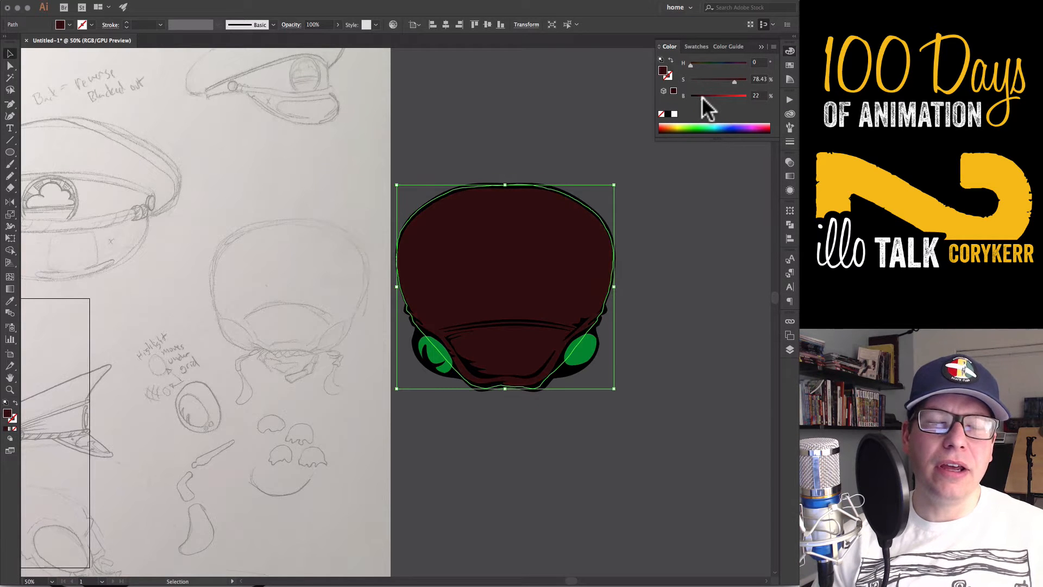
{"action": "left_click_drag", "start_coordinate": [702, 96], "coordinate": [706, 97]}
{"action": "mouse_move", "coordinate": [735, 81]}
{"action": "left_mouse_down"}
{"action": "mouse_move", "coordinate": [742, 63]}
{"action": "mouse_move", "coordinate": [690, 64]}
{"action": "mouse_move", "coordinate": [705, 96]}
{"action": "left_mouse_up"}
{"action": "left_click", "coordinate": [661, 229]}
Draw a small square swatch beside the head, place a copy below it and blend the two squares
{"action": "key", "text": "m"}
{"action": "mouse_move", "coordinate": [639, 184]}
{"action": "left_mouse_down"}
{"action": "mouse_move", "coordinate": [665, 211]}
{"action": "mouse_move", "coordinate": [652, 208]}
{"action": "mouse_move", "coordinate": [652, 339]}
{"action": "left_mouse_up"}
{"action": "key", "text": "v"}
{"action": "left_click_drag", "start_coordinate": [631, 172], "coordinate": [652, 387]}
{"action": "key", "text": "alt+super+b"}
{"action": "left_click", "coordinate": [618, 322]}
Recolor the blend's end squares, making the lower one bright red and the upper one very dark red
{"action": "key", "text": "a"}
{"action": "left_click", "coordinate": [661, 329]}
{"action": "left_click", "coordinate": [791, 51]}
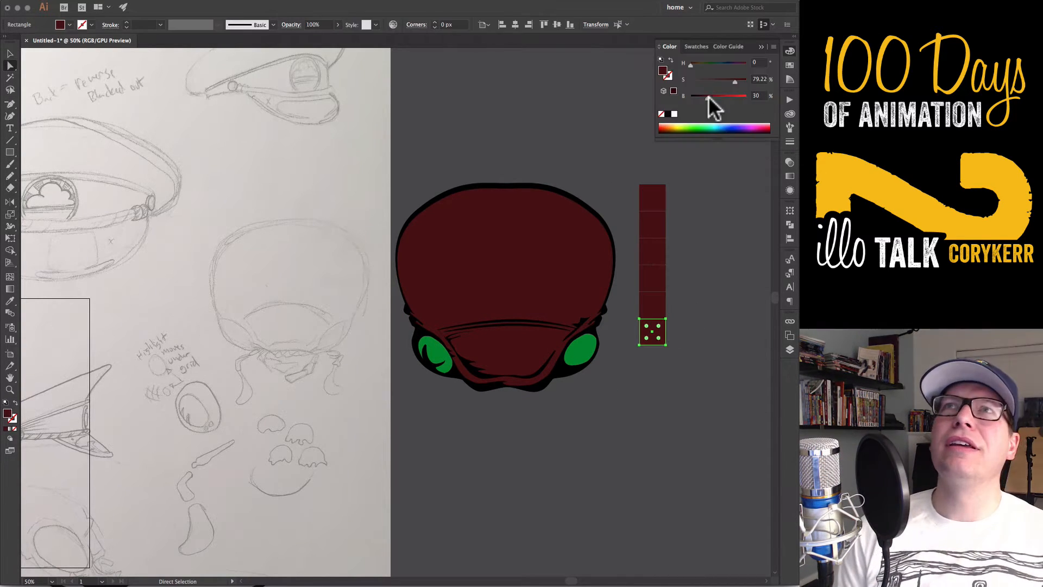
{"action": "mouse_move", "coordinate": [708, 96]}
{"action": "left_mouse_down"}
{"action": "mouse_move", "coordinate": [747, 96]}
{"action": "mouse_move", "coordinate": [746, 80]}
{"action": "mouse_move", "coordinate": [698, 95]}
{"action": "left_mouse_up"}
{"action": "left_click", "coordinate": [660, 192]}
{"action": "left_click", "coordinate": [790, 52]}
{"action": "left_click", "coordinate": [685, 217]}
{"action": "key", "text": "v"}
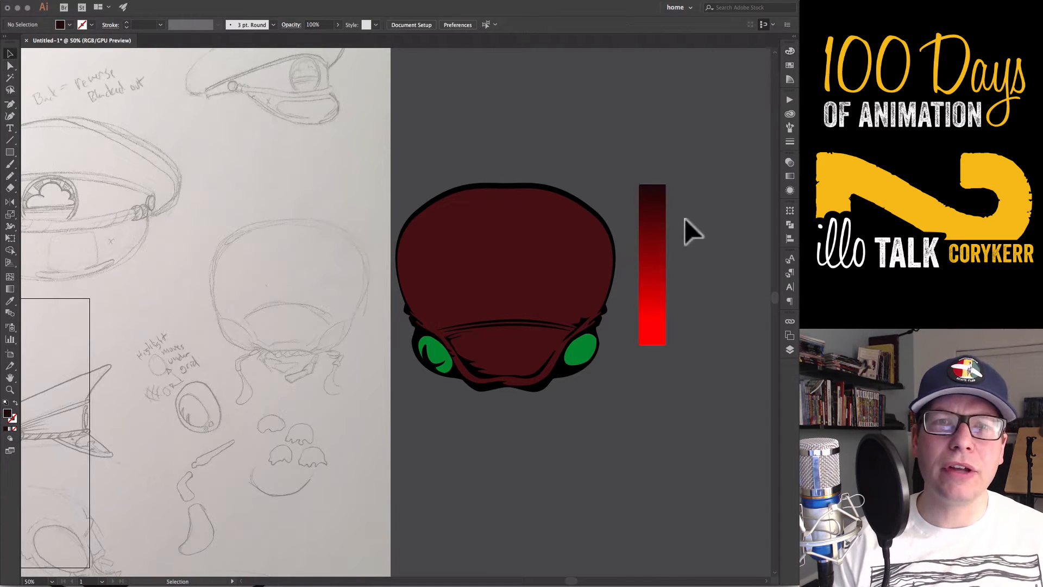
Set the swatch blend's spacing to 3 specified steps
{"action": "left_click", "coordinate": [656, 228]}
{"action": "left_click", "coordinate": [134, 0]}
{"action": "mouse_move", "coordinate": [198, 224]}
{"action": "left_click", "coordinate": [263, 250]}
{"action": "left_click", "coordinate": [502, 317]}
{"action": "left_click", "coordinate": [503, 327]}
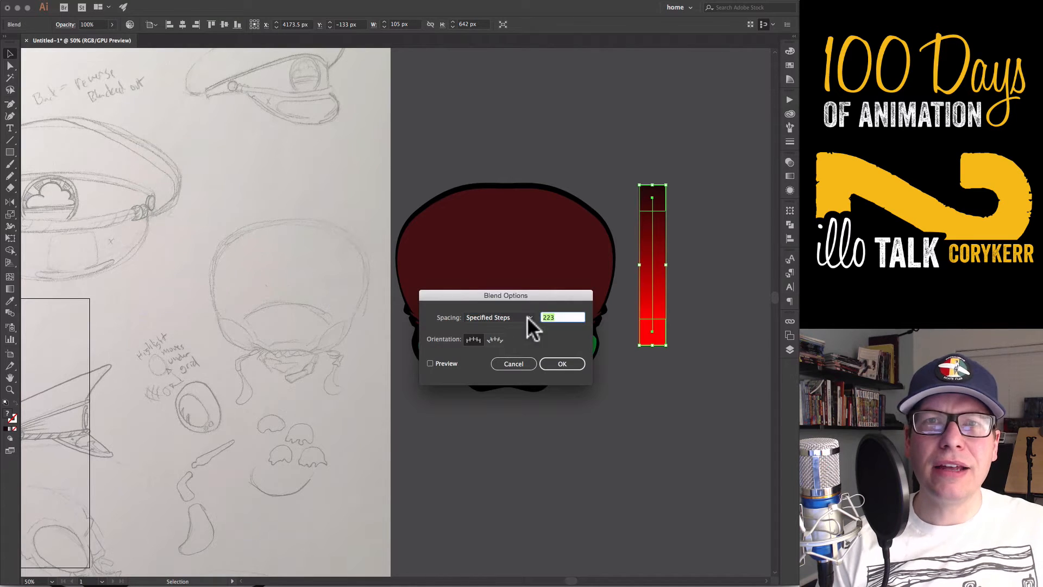
{"action": "type", "text": "3"}
{"action": "left_click", "coordinate": [431, 362]}
{"action": "left_click", "coordinate": [563, 363]}
{"action": "left_click", "coordinate": [617, 410]}
Apply the second-darkest red swatch to the head's base shape with the Eyedropper
{"action": "left_click", "coordinate": [573, 296]}
{"action": "key", "text": "i"}
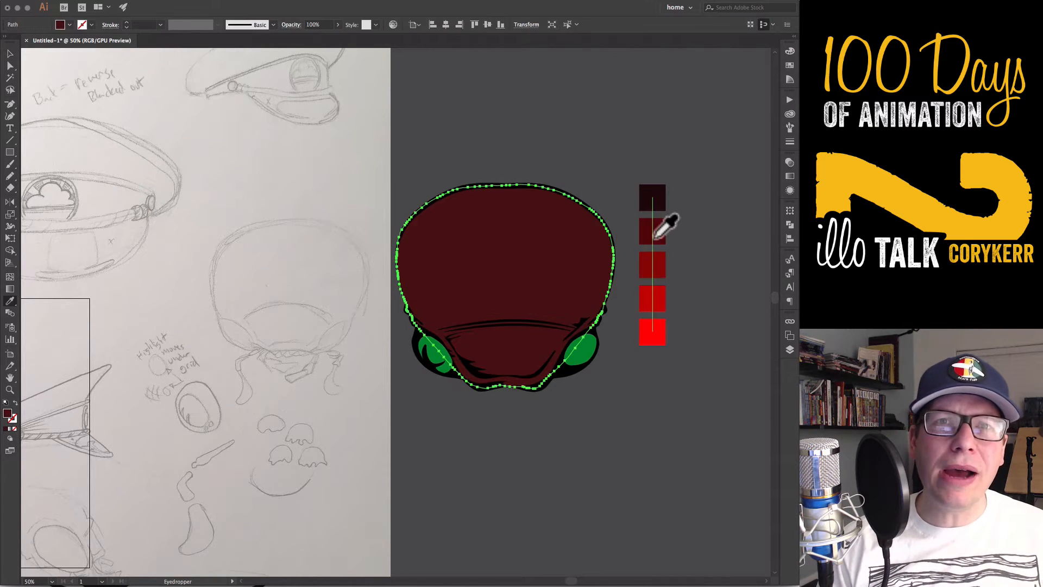
{"action": "key", "text": "v"}
{"action": "left_click", "coordinate": [595, 435]}
Select all the Layer 2 line art except the curved brow strokes and fill it with the darkest red swatch
{"action": "left_click", "coordinate": [790, 350]}
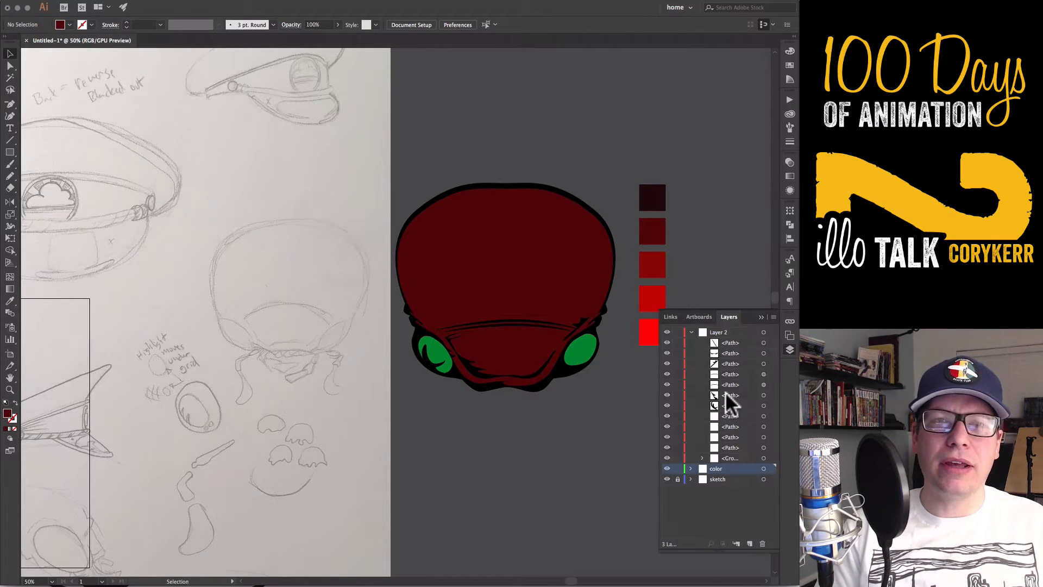
{"action": "left_click", "coordinate": [690, 332]}
{"action": "left_click", "coordinate": [765, 333]}
{"action": "key", "text": "i"}
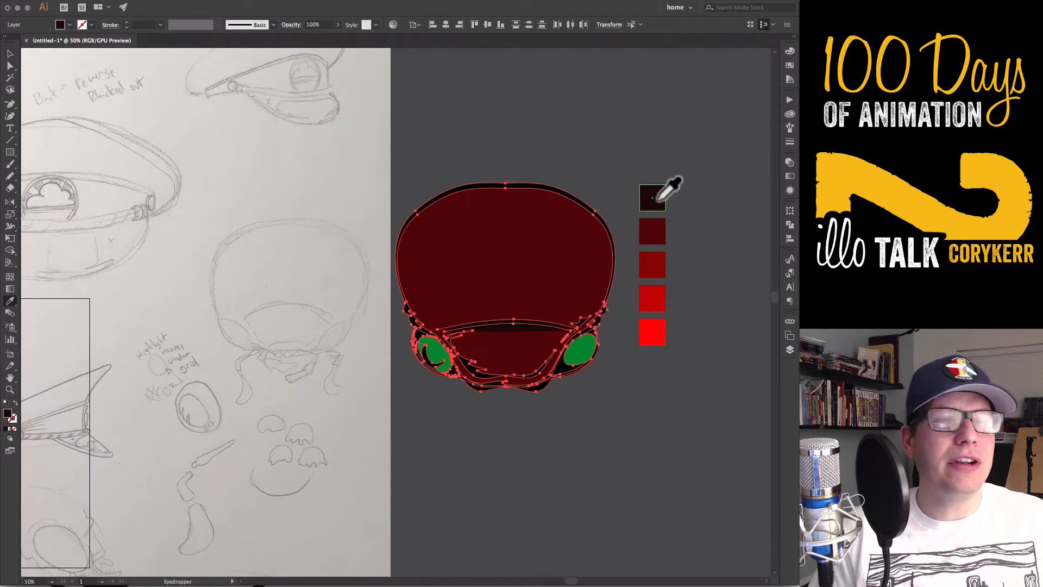
{"action": "key", "text": "v"}
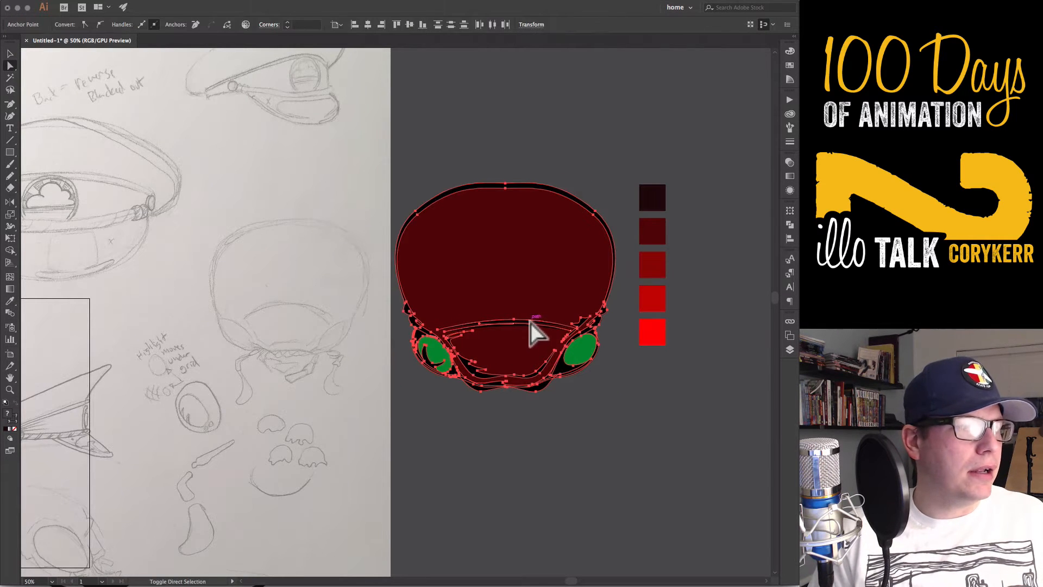
{"action": "left_click", "coordinate": [526, 322], "text": "shift"}
{"action": "key", "text": "i"}
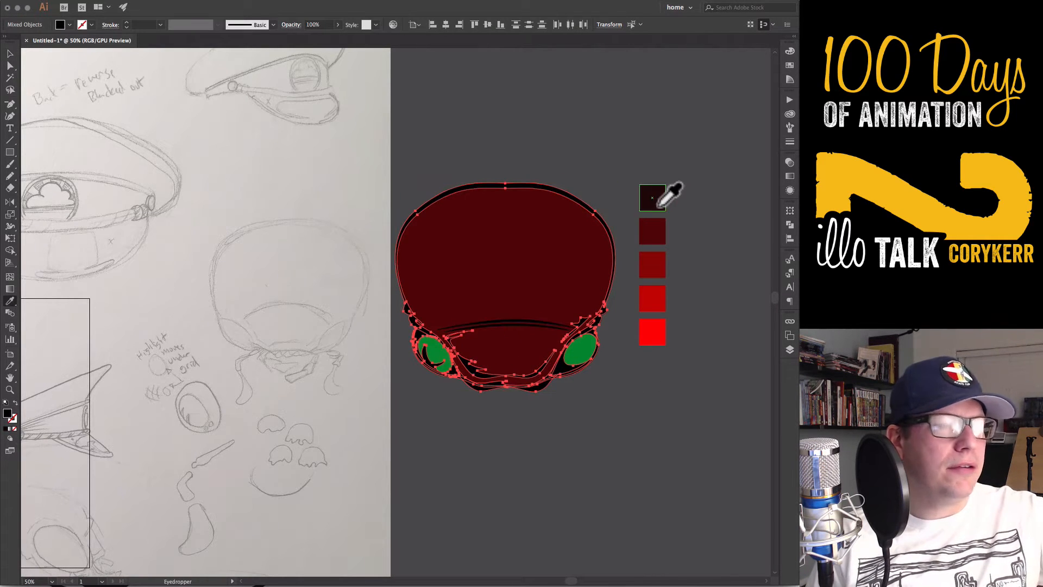
{"action": "left_click", "coordinate": [655, 209]}
{"action": "key", "text": "v"}
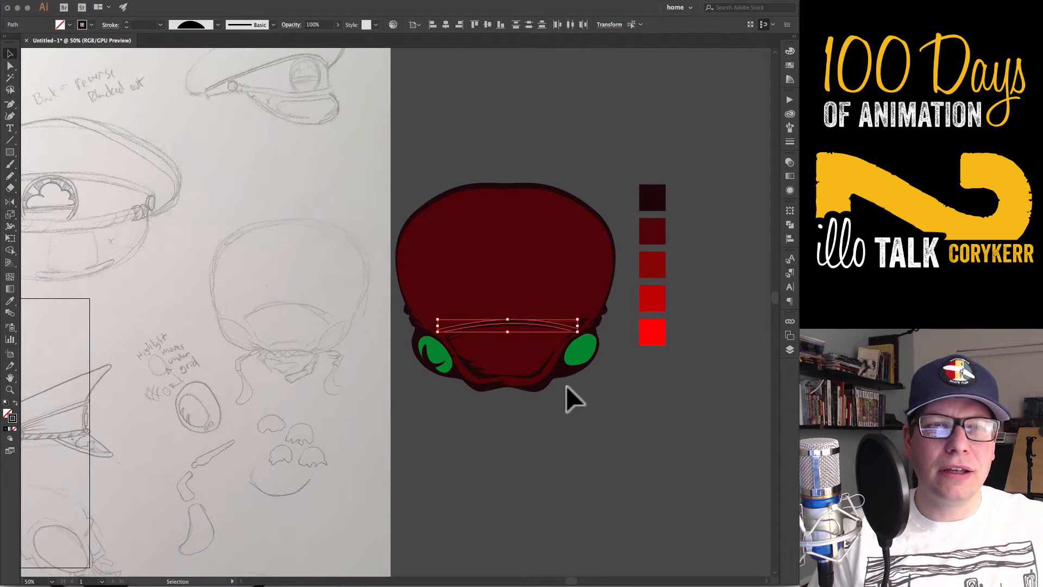
{"action": "left_click", "coordinate": [608, 419]}
On the color layer, draw a narrow highlight above the right-hand eye and fill it with the middle red swatch
{"action": "key", "text": "F7"}
{"action": "left_click", "coordinate": [712, 342]}
{"action": "key", "text": "n"}
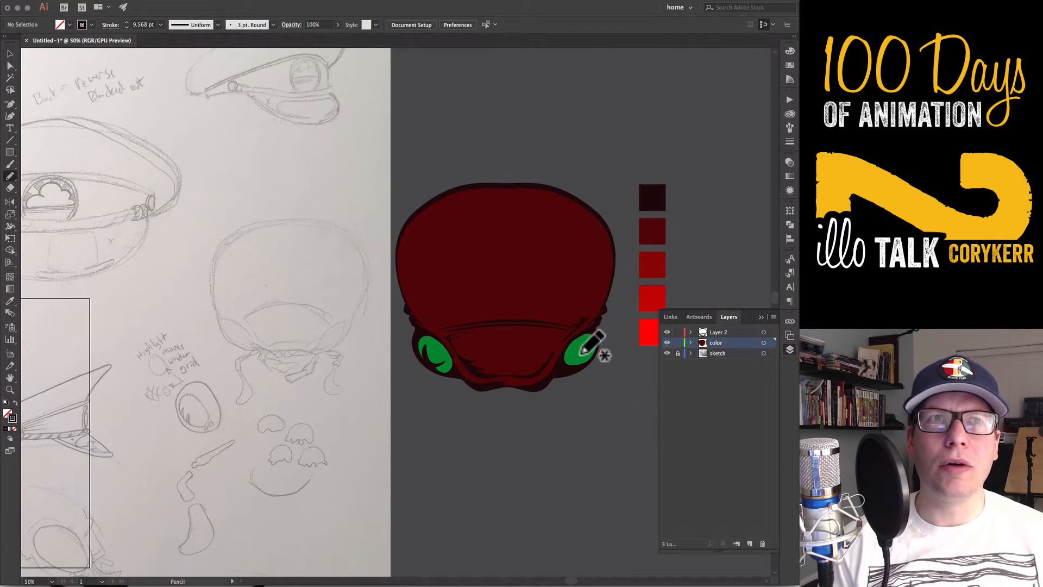
{"action": "key", "text": "F7"}
{"action": "left_click_drag", "start_coordinate": [596, 314], "coordinate": [574, 330]}
{"action": "key", "text": "i"}
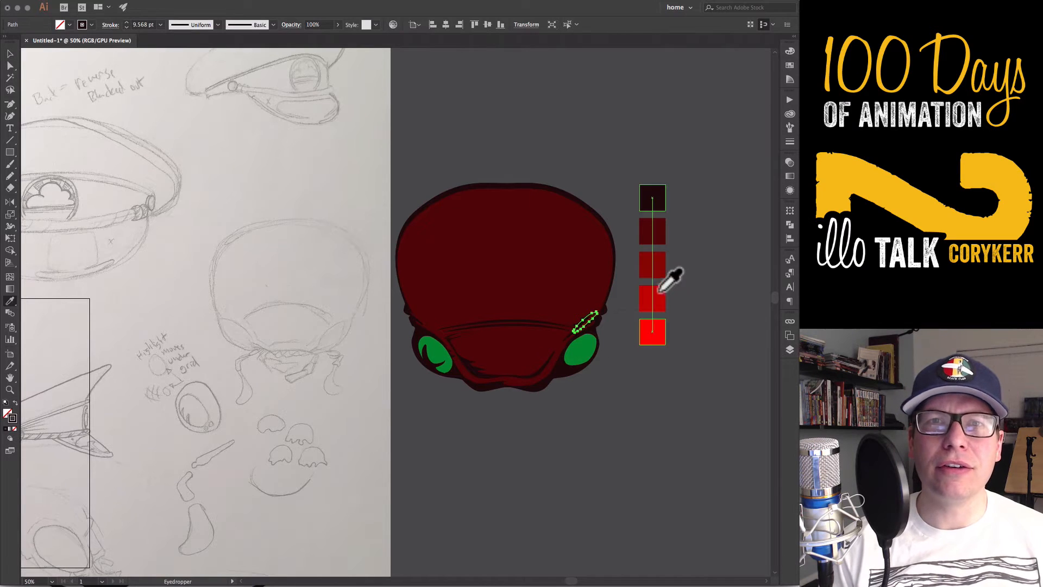
{"action": "left_click", "coordinate": [660, 273]}
{"action": "left_click", "coordinate": [660, 272]}
{"action": "key", "text": "n"}
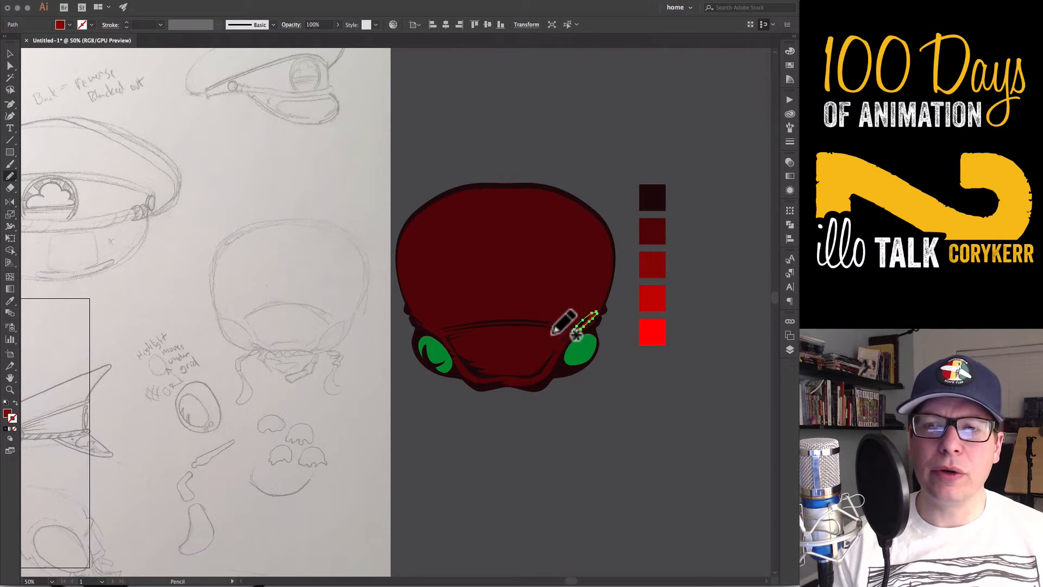
Draw more highlight shapes in the same red across the face plate, along its lower rim and beside the left brow
{"action": "left_click_drag", "start_coordinate": [520, 343], "coordinate": [565, 331]}
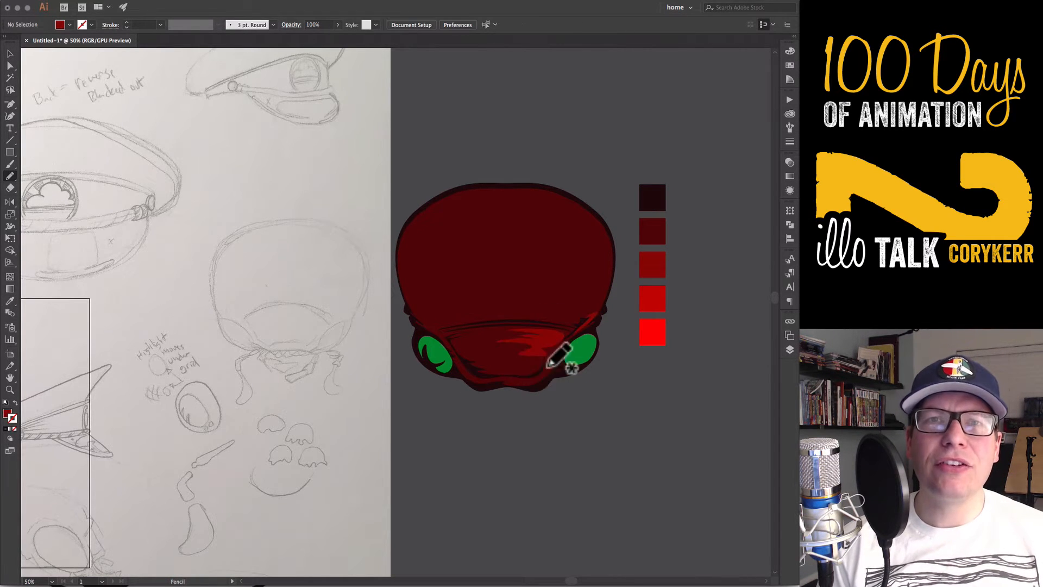
{"action": "mouse_move", "coordinate": [515, 379]}
{"action": "left_mouse_down"}
{"action": "mouse_move", "coordinate": [551, 356]}
{"action": "mouse_move", "coordinate": [586, 368]}
{"action": "left_mouse_up"}
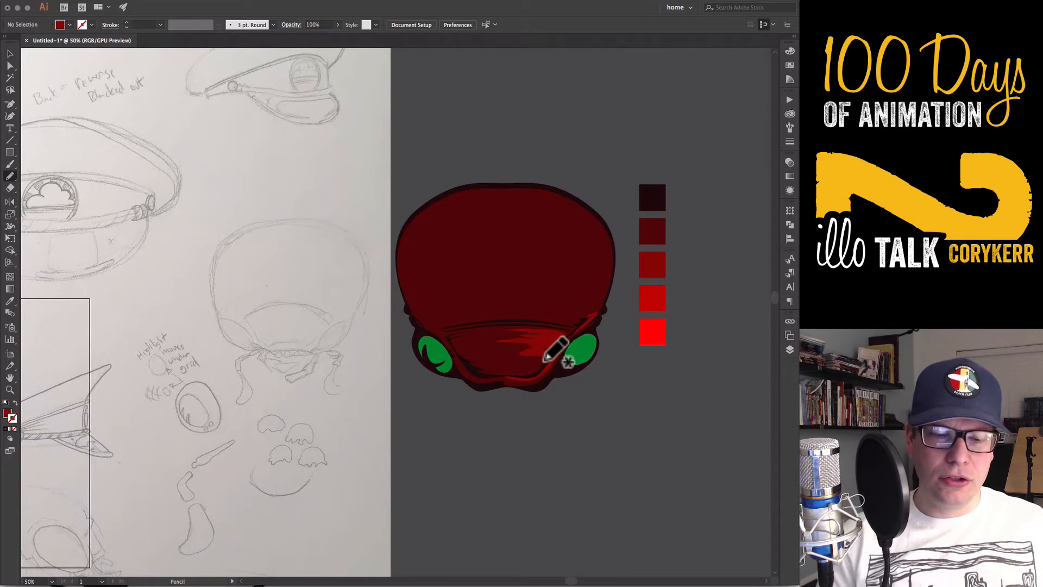
{"action": "left_click_drag", "start_coordinate": [520, 372], "coordinate": [522, 371]}
{"action": "mouse_move", "coordinate": [446, 329]}
{"action": "left_mouse_down"}
{"action": "mouse_move", "coordinate": [562, 312]}
{"action": "mouse_move", "coordinate": [443, 327]}
{"action": "left_mouse_up"}
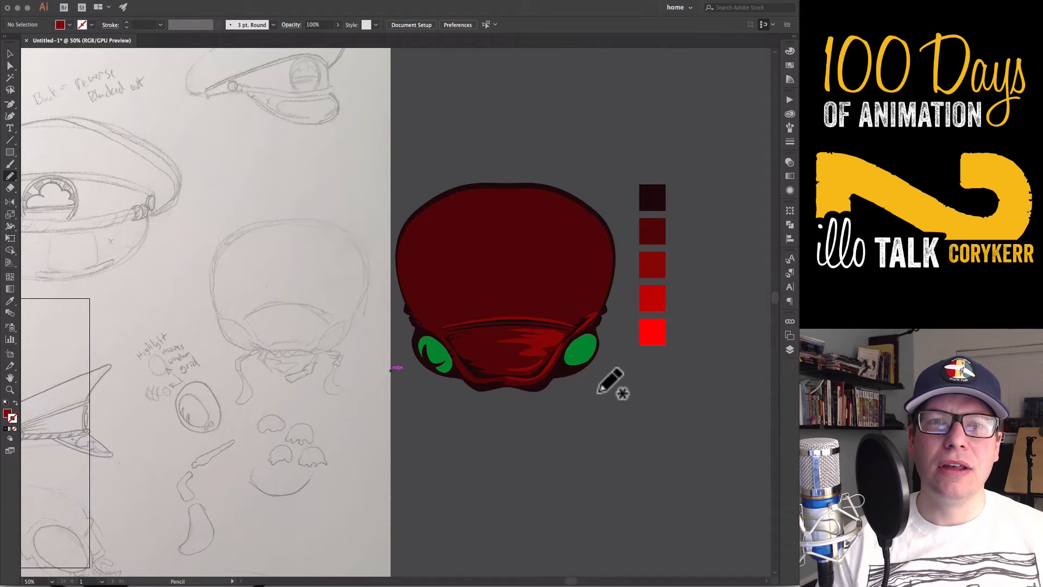
Draw a new swatch square overlapping the two darkest reds and color it a shade between them
{"action": "left_click", "coordinate": [503, 372], "text": "ctrl"}
{"action": "key", "text": "i"}
{"action": "left_click", "coordinate": [659, 239]}
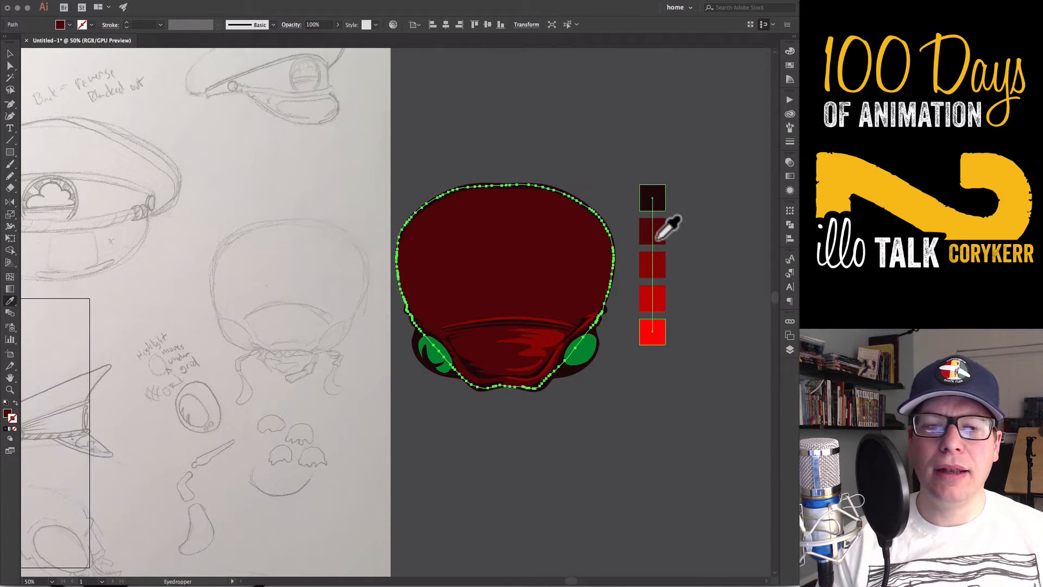
{"action": "key", "text": "m"}
{"action": "mouse_move", "coordinate": [681, 230]}
{"action": "left_mouse_down"}
{"action": "mouse_move", "coordinate": [713, 262]}
{"action": "mouse_move", "coordinate": [679, 213]}
{"action": "left_mouse_up"}
{"action": "left_click", "coordinate": [791, 51]}
{"action": "left_click", "coordinate": [702, 285]}
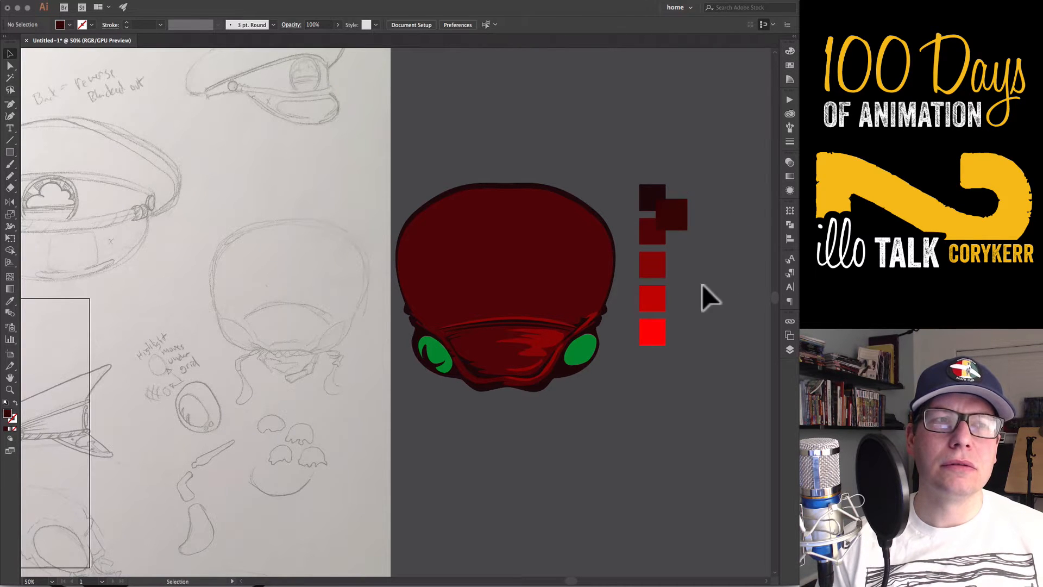
Draw shadow shapes in the new dark red over the head's left half, the brow, the face plate and the rim around it
{"action": "key", "text": "n"}
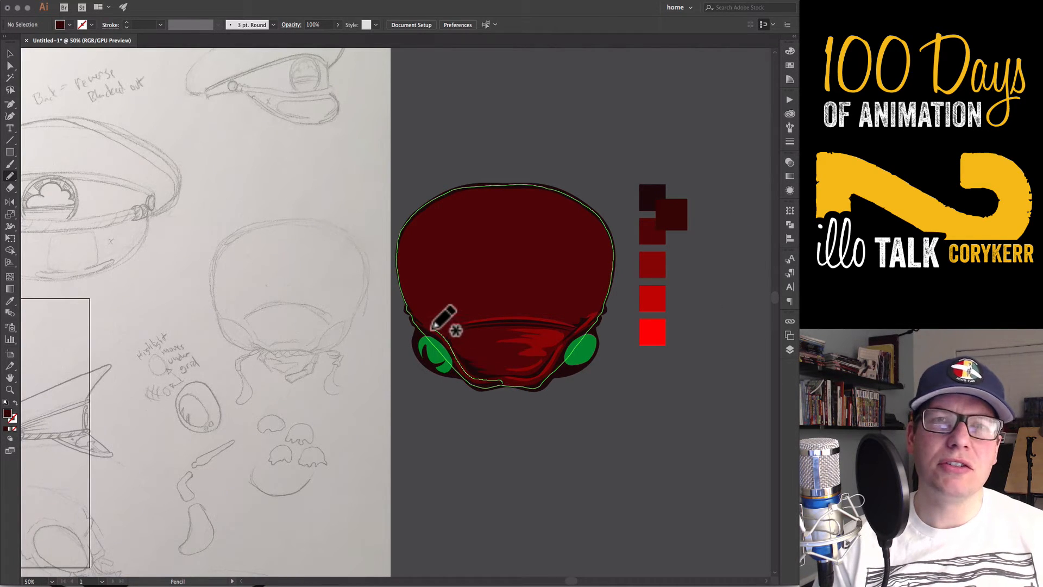
{"action": "mouse_move", "coordinate": [429, 311]}
{"action": "left_mouse_down"}
{"action": "mouse_move", "coordinate": [492, 239]}
{"action": "mouse_move", "coordinate": [510, 181]}
{"action": "mouse_move", "coordinate": [403, 235]}
{"action": "mouse_move", "coordinate": [411, 314]}
{"action": "mouse_move", "coordinate": [452, 372]}
{"action": "mouse_move", "coordinate": [506, 345]}
{"action": "left_mouse_up"}
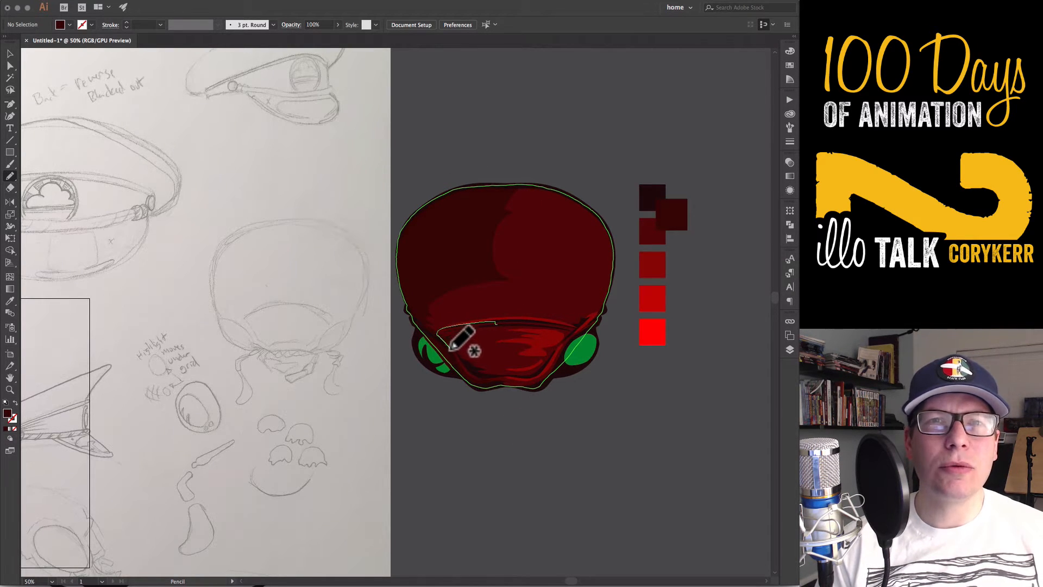
{"action": "mouse_move", "coordinate": [508, 363]}
{"action": "left_mouse_down"}
{"action": "mouse_move", "coordinate": [477, 353]}
{"action": "mouse_move", "coordinate": [516, 326]}
{"action": "left_mouse_up"}
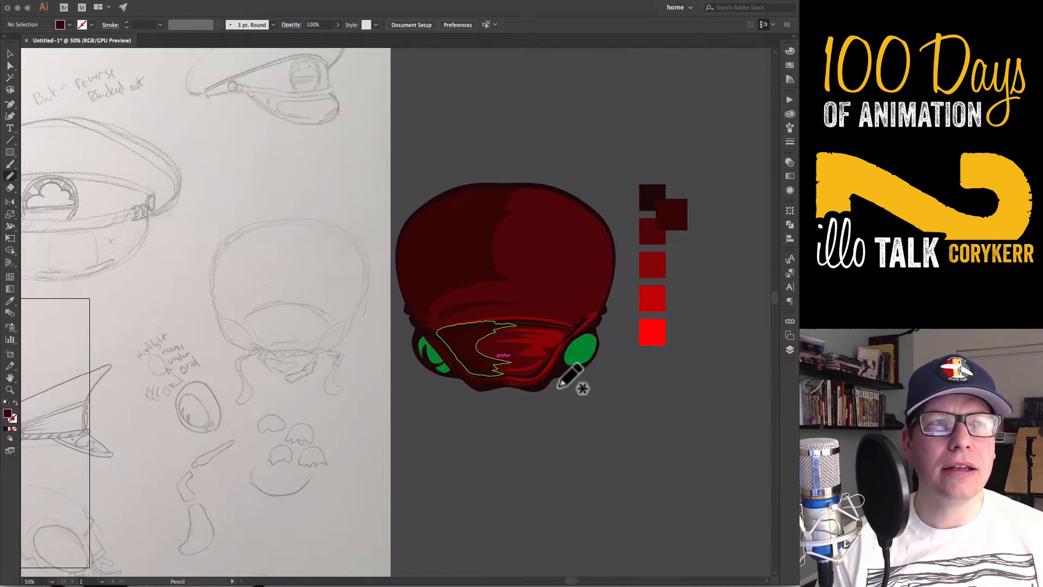
{"action": "left_click_drag", "start_coordinate": [534, 385], "coordinate": [540, 383]}
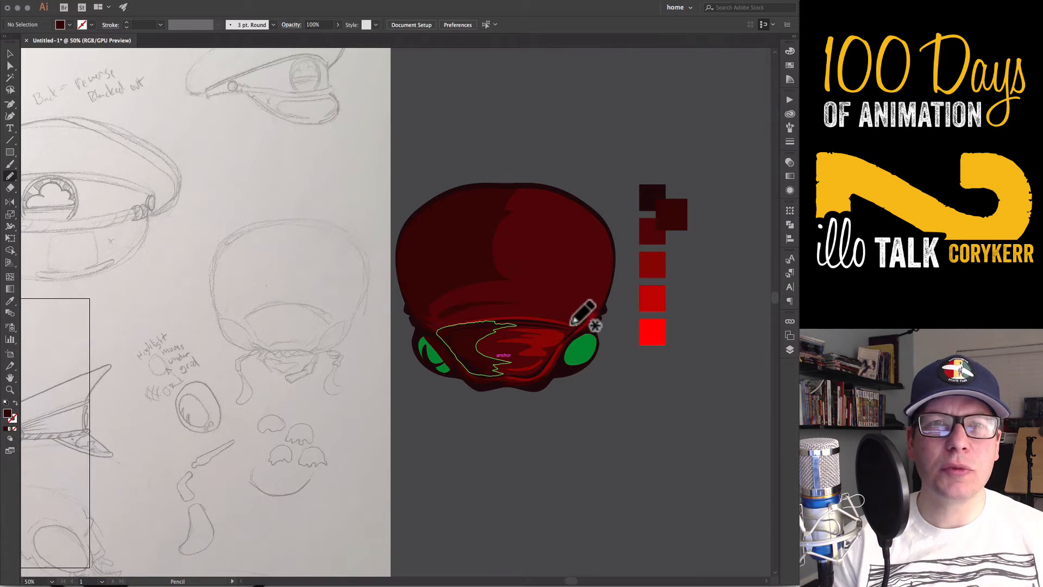
{"action": "left_click_drag", "start_coordinate": [603, 302], "coordinate": [604, 307]}
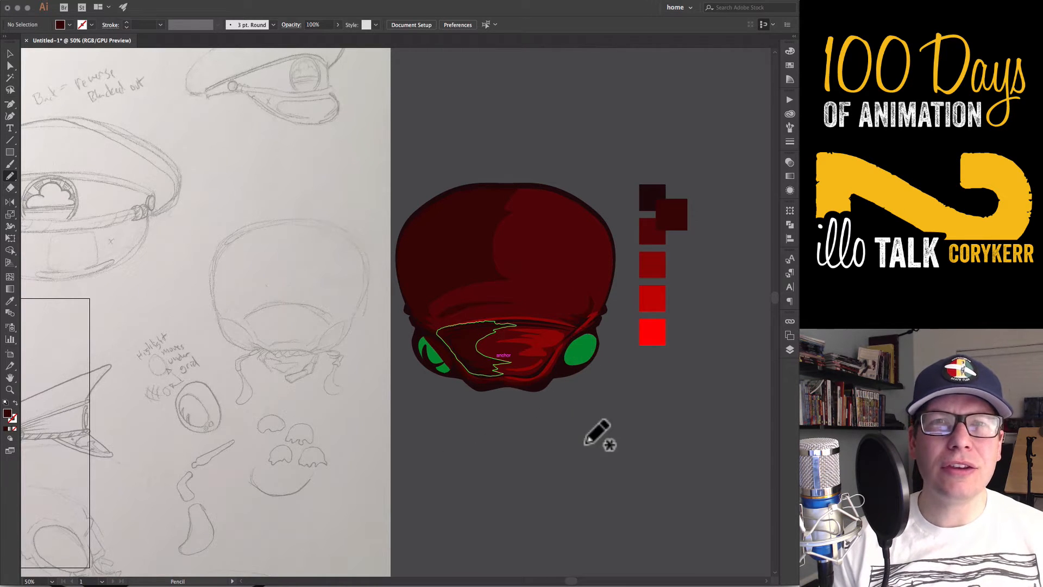
Bring the left-hand eye shape to the front so it sits above the new shadow
{"action": "left_click", "coordinate": [435, 369], "text": "super"}
{"action": "left_click", "coordinate": [433, 356], "text": "shift+super"}
{"action": "key", "text": "shift+super+]"}
{"action": "left_click", "coordinate": [592, 495], "text": "super"}
{"action": "key", "text": "v"}
Build three overlapping green swatches from the eye color: a dark one at about 38% brightness, the base green and a bright green
{"action": "left_click", "coordinate": [585, 356]}
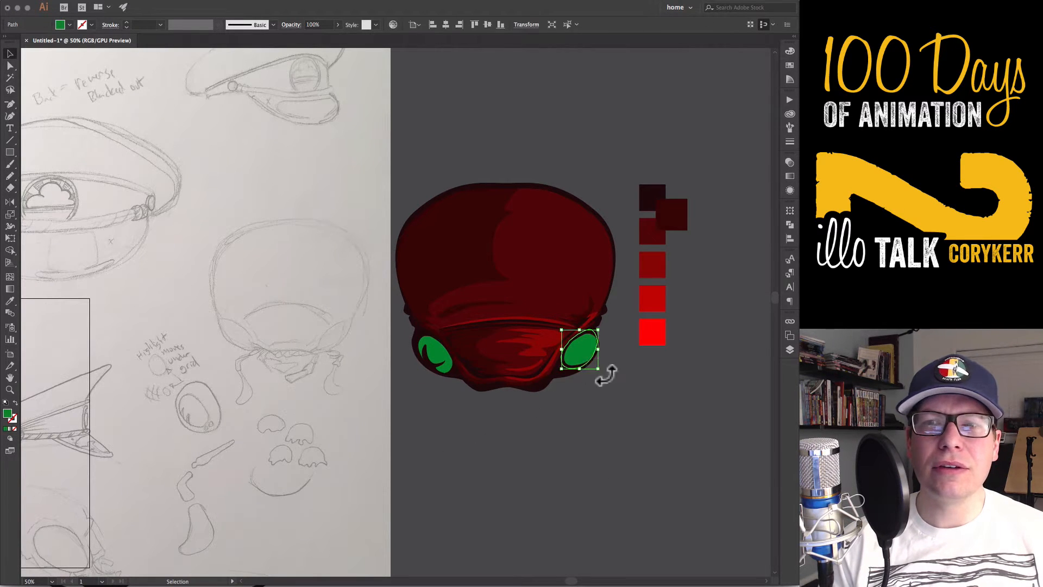
{"action": "key", "text": "m"}
{"action": "left_click_drag", "start_coordinate": [626, 370], "coordinate": [650, 395]}
{"action": "key", "text": "v"}
{"action": "left_click", "coordinate": [791, 52]}
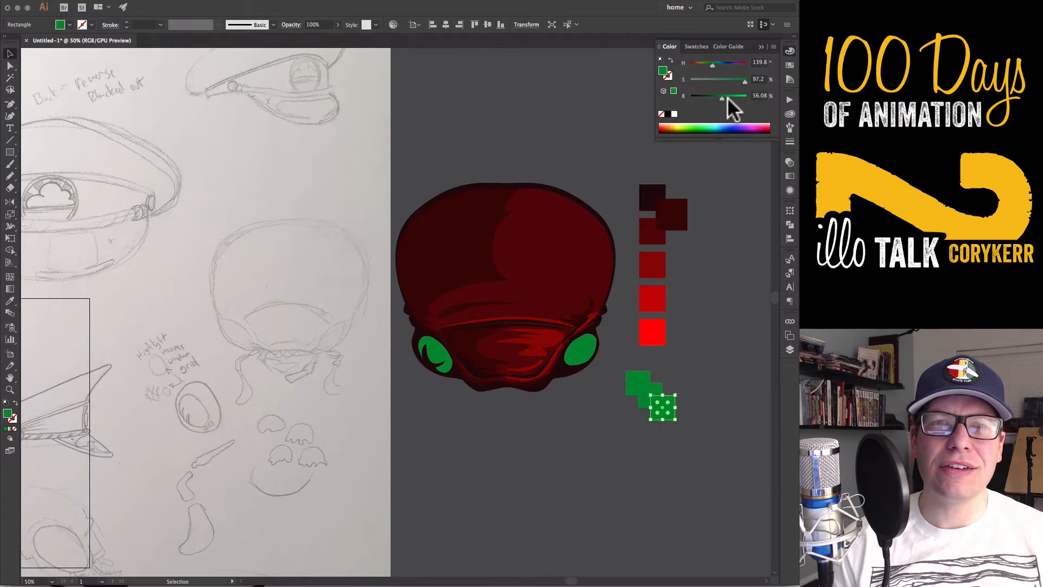
{"action": "mouse_move", "coordinate": [721, 98]}
{"action": "left_mouse_down"}
{"action": "mouse_move", "coordinate": [743, 98]}
{"action": "mouse_move", "coordinate": [712, 98]}
{"action": "left_mouse_up"}
{"action": "left_click", "coordinate": [640, 382]}
{"action": "left_click", "coordinate": [790, 52]}
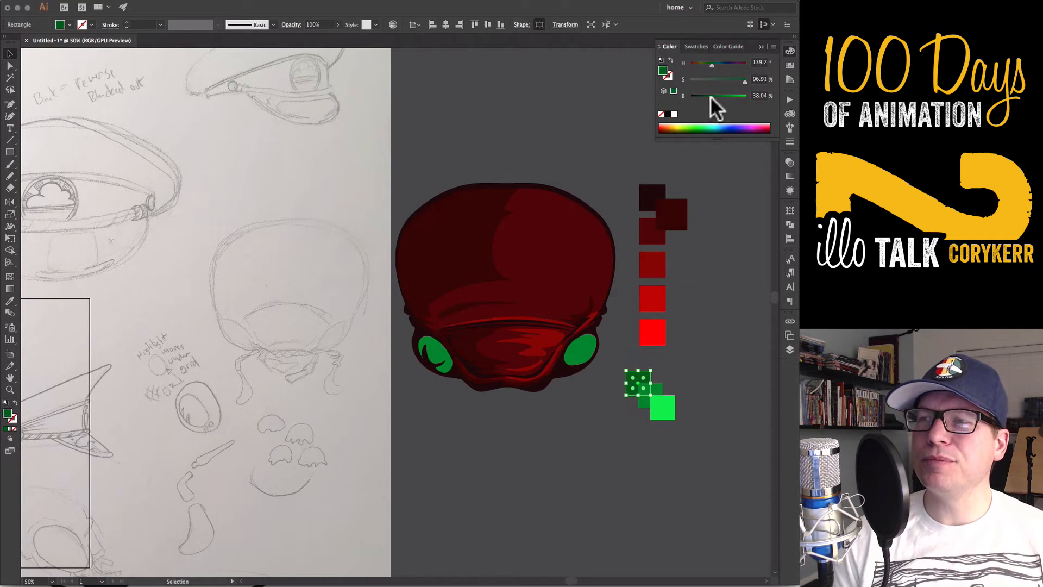
Draw a crescent shade shape along the right-hand eye and color it with the darkest green swatch
{"action": "left_click", "coordinate": [580, 353]}
{"action": "key", "text": "n"}
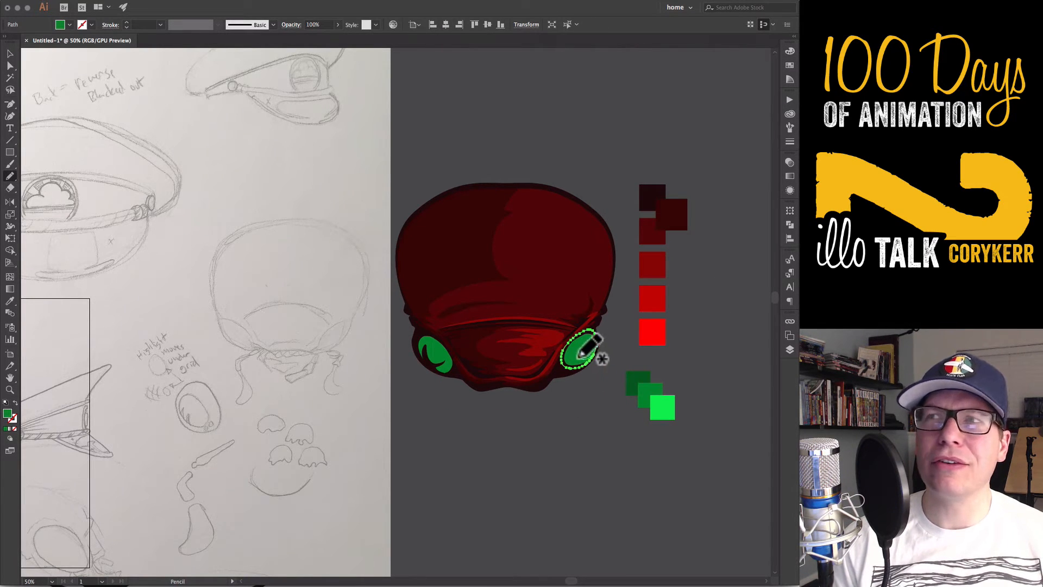
{"action": "left_click_drag", "start_coordinate": [570, 368], "coordinate": [596, 343]}
{"action": "key", "text": "v"}
{"action": "left_click", "coordinate": [579, 362]}
{"action": "key", "text": "i"}
{"action": "left_click", "coordinate": [631, 387]}
Paint bright green highlight spots on both eyes with the Blob Brush and add dark green shading to the left-hand eye
{"action": "key", "text": "n"}
{"action": "key", "text": "shift+b"}
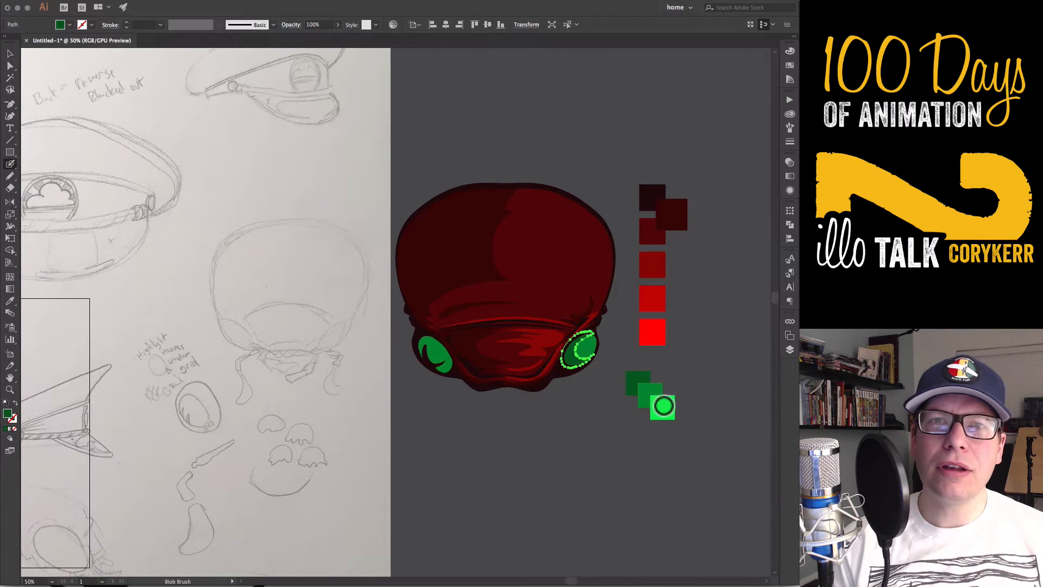
{"action": "left_click", "coordinate": [610, 409]}
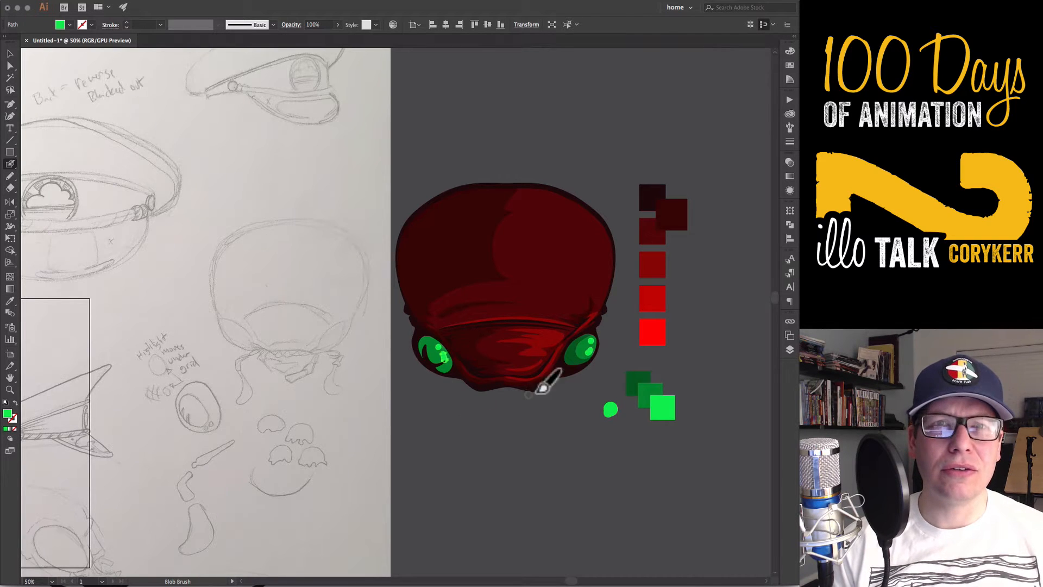
{"action": "left_click", "coordinate": [633, 386], "text": "super"}
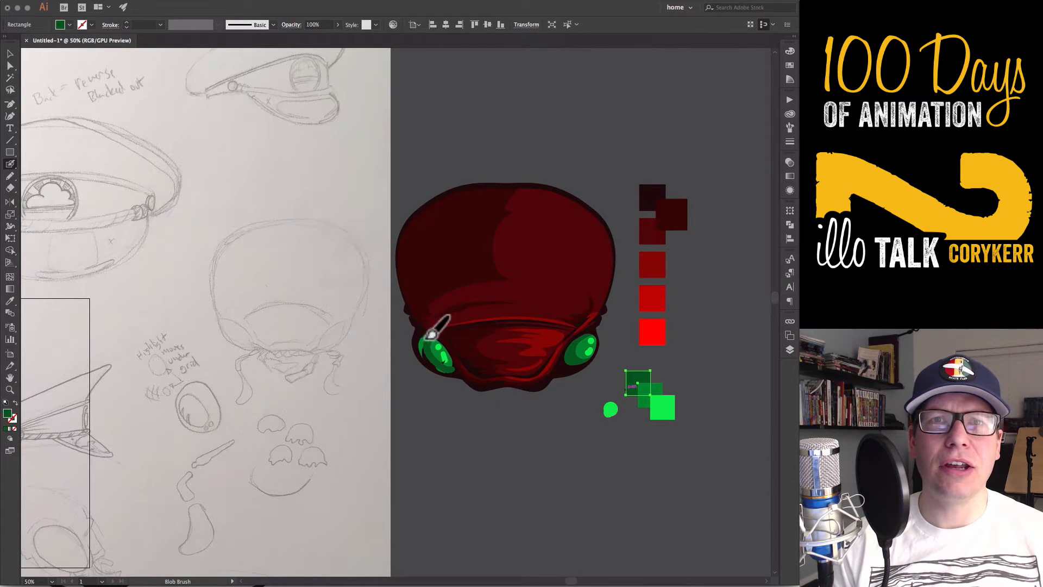
{"action": "key", "text": "v"}
{"action": "left_click", "coordinate": [492, 427]}
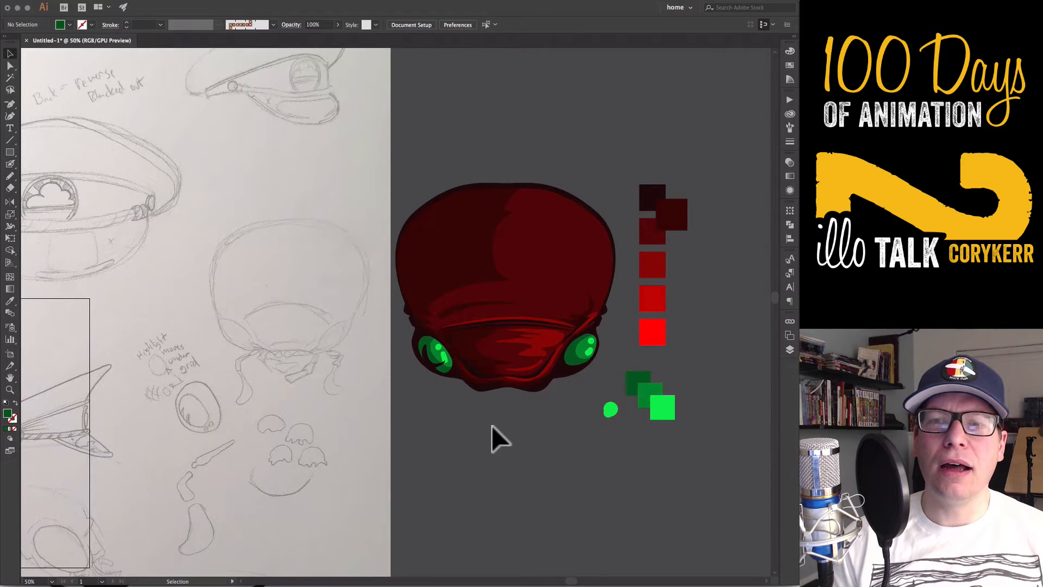
Paint small red texture dots on the face plate and right brow, and erase dots from the face plate's shadow edge
{"action": "key", "text": "shift+b"}
{"action": "left_click_drag", "start_coordinate": [497, 341], "coordinate": [559, 335]}
{"action": "left_click", "coordinate": [599, 295]}
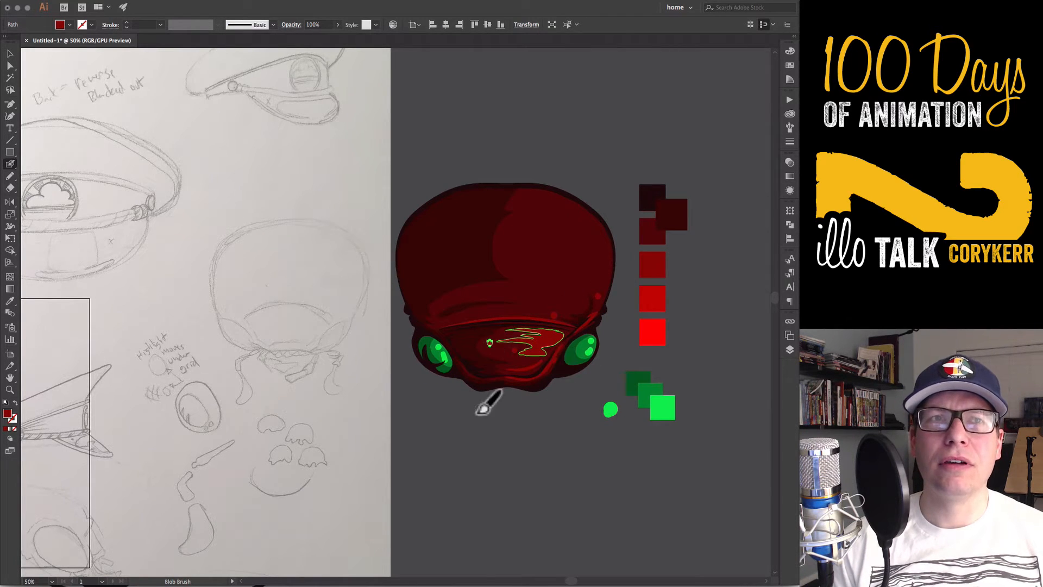
{"action": "key", "text": "v"}
{"action": "left_click", "coordinate": [489, 367]}
{"action": "key", "text": "shift+e"}
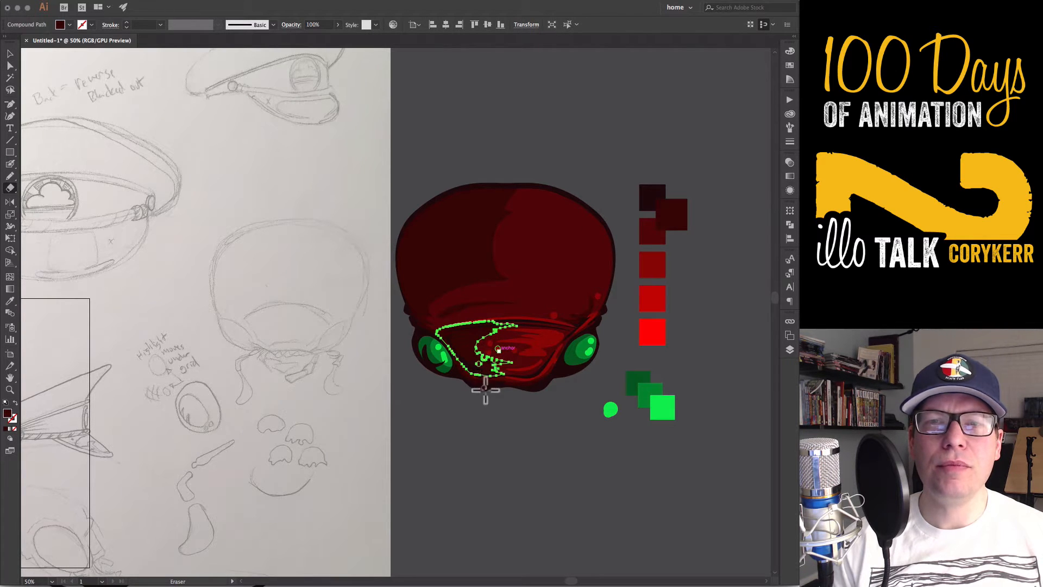
{"action": "left_click_drag", "start_coordinate": [485, 390], "coordinate": [485, 390]}
Add more red dots to the face plate and erase small dots from its red highlight and its shadow shape
{"action": "key", "text": "shift+b"}
{"action": "left_click", "coordinate": [482, 346]}
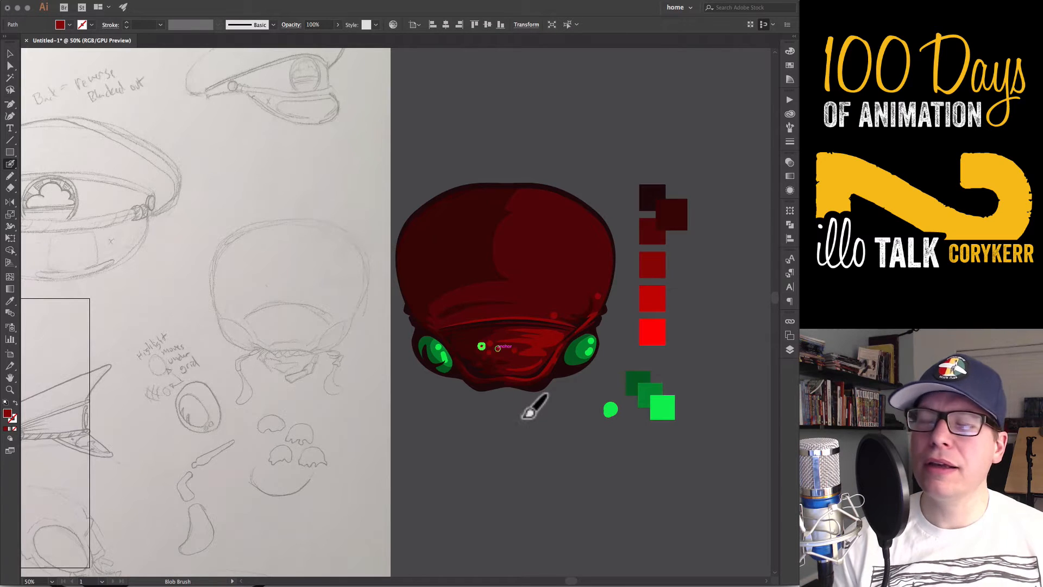
{"action": "left_click", "coordinate": [483, 340], "text": "super"}
{"action": "left_click", "coordinate": [514, 431], "text": "super"}
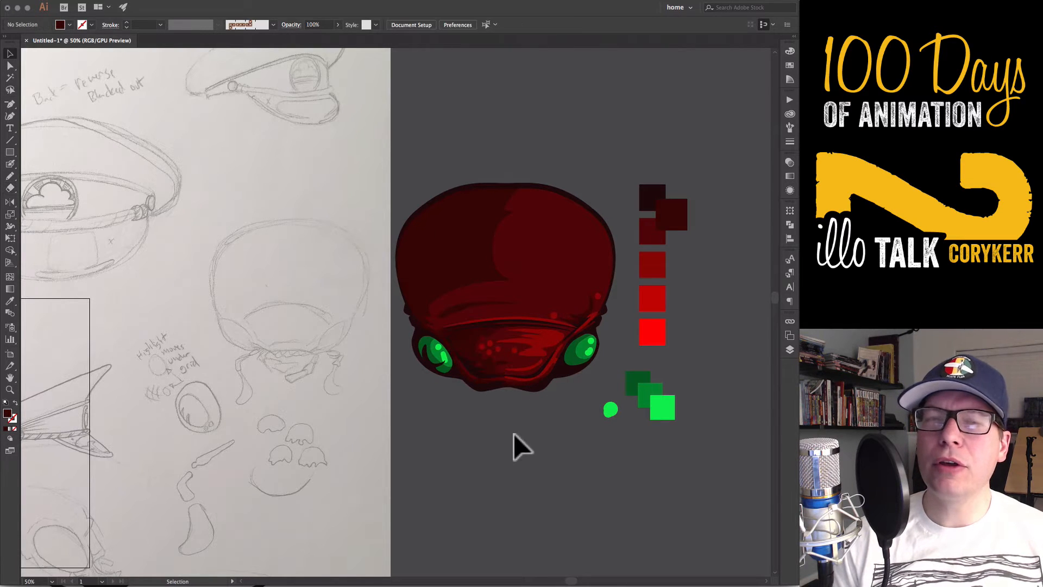
{"action": "left_click", "coordinate": [543, 343], "text": "super"}
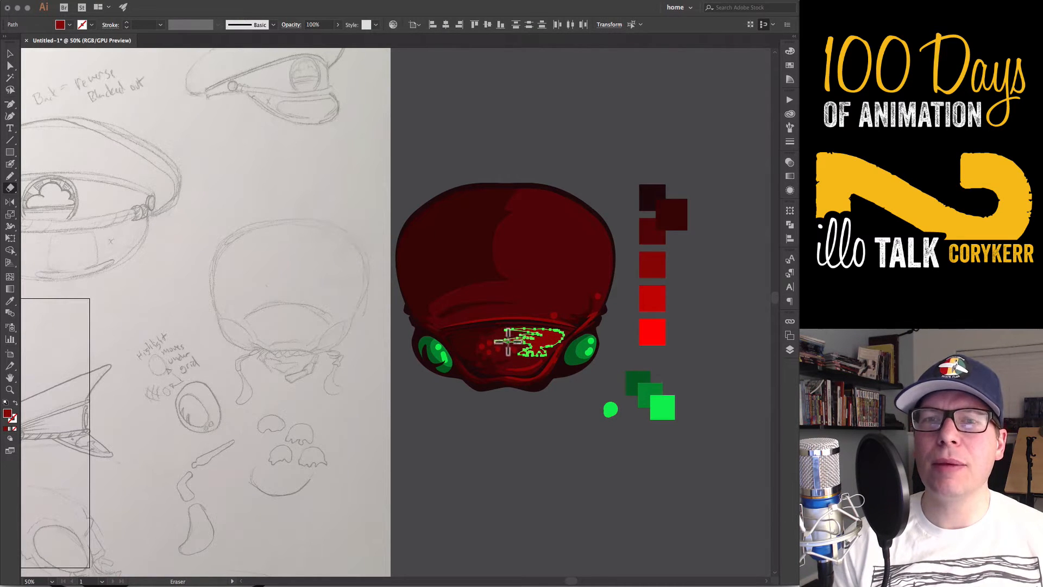
{"action": "left_click", "coordinate": [560, 454], "text": "super"}
{"action": "left_click", "coordinate": [477, 356], "text": "super"}
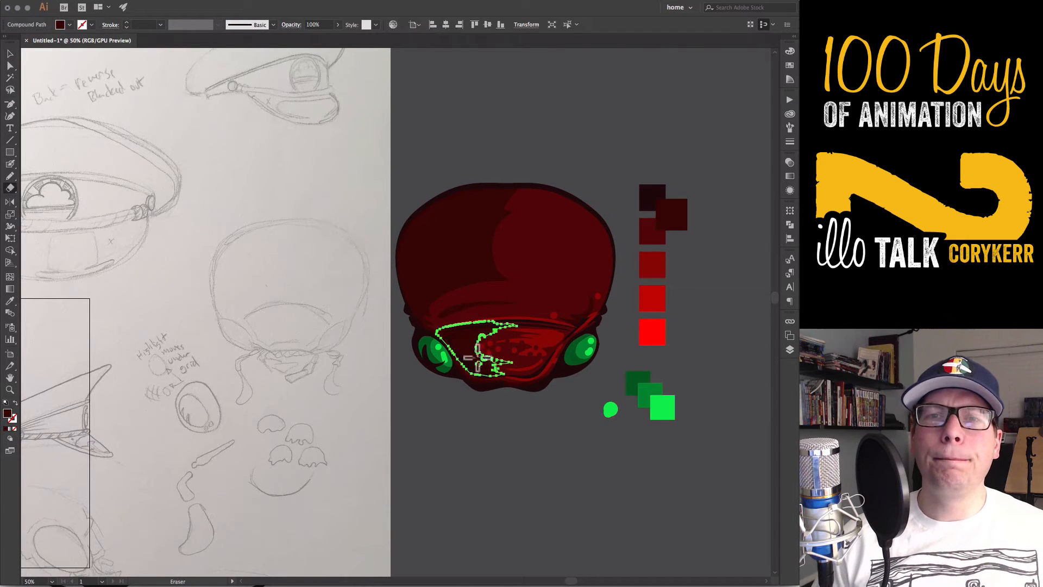
{"action": "left_click", "coordinate": [501, 428], "text": "super"}
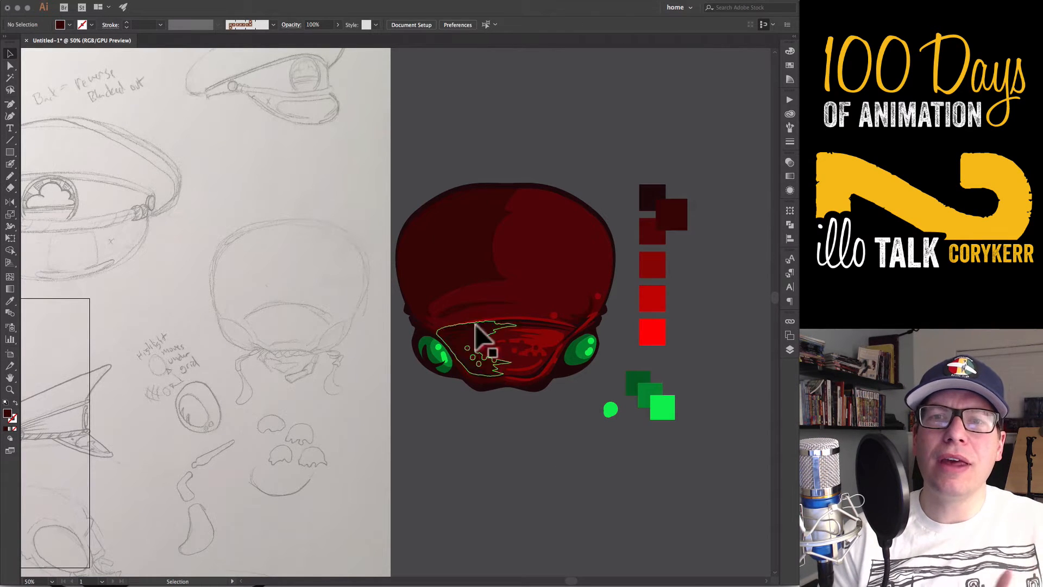
Smooth the left end of the dark brow wrinkle by removing an anchor point and reshaping its curve
{"action": "left_click", "coordinate": [457, 312], "text": "super"}
{"action": "key", "text": "super+space"}
{"action": "left_click", "coordinate": [457, 312], "text": "super"}
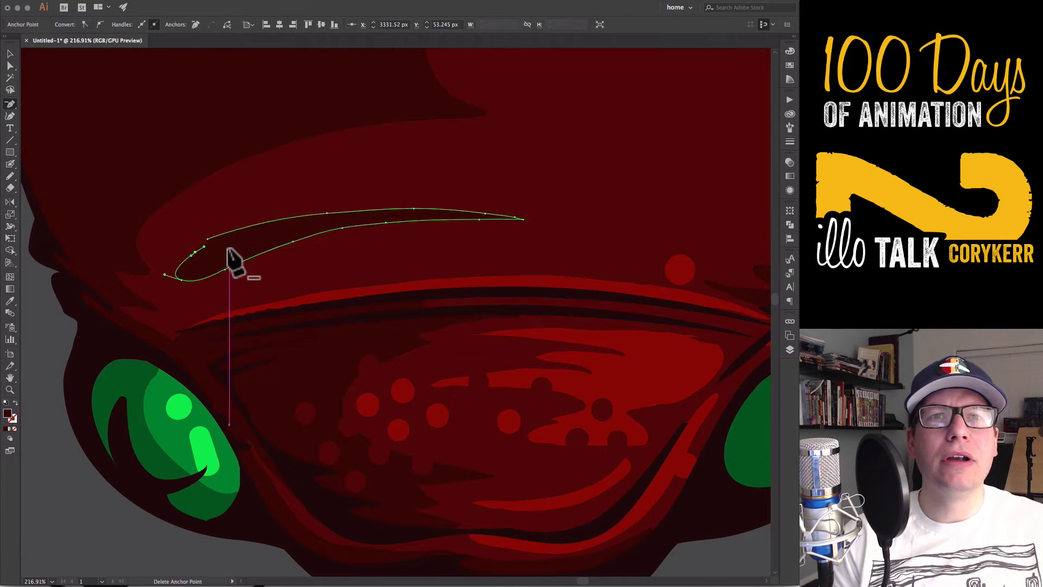
{"action": "left_click", "coordinate": [208, 240], "text": "shift"}
{"action": "key", "text": "alt+shift+super+j"}
{"action": "key", "text": "shift+c"}
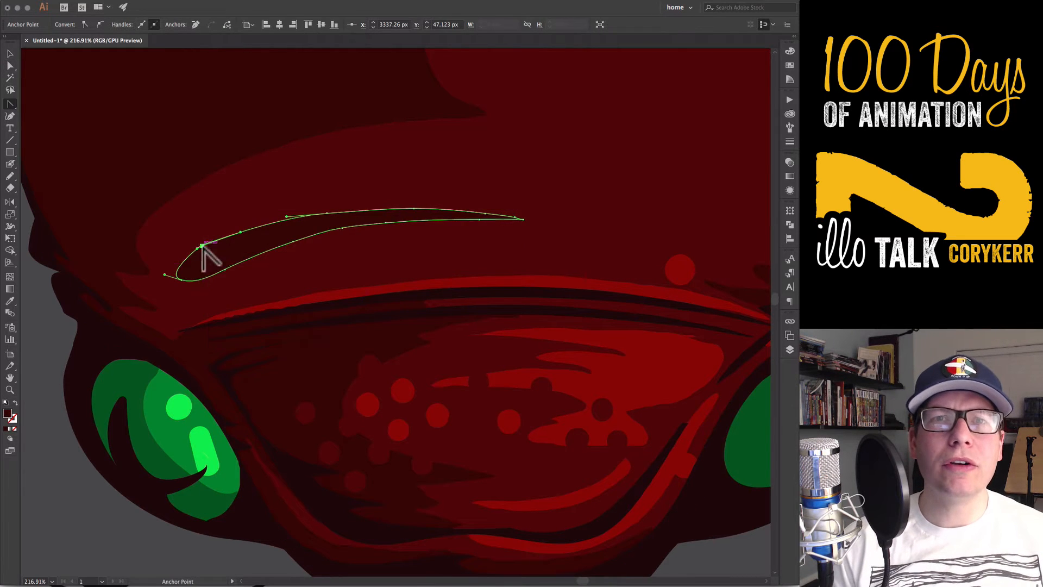
{"action": "left_click_drag", "start_coordinate": [202, 245], "coordinate": [179, 256]}
Erase small dots along the inner edge of the large shadow shape on the head's left half
{"action": "key", "text": "super+minus"}
{"action": "key", "text": "super+minus"}
{"action": "key", "text": "super+minus"}
{"action": "key", "text": "super+minus"}
{"action": "left_click", "coordinate": [392, 280], "text": "super"}
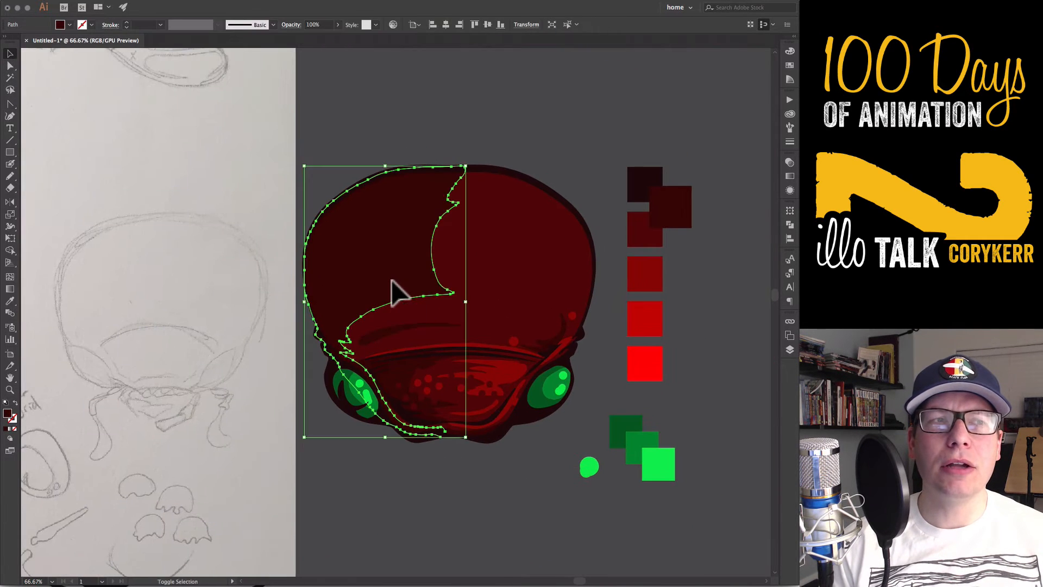
{"action": "key", "text": "shift+e"}
{"action": "mouse_move", "coordinate": [430, 246]}
{"action": "left_mouse_down"}
{"action": "mouse_move", "coordinate": [445, 273]}
{"action": "mouse_move", "coordinate": [431, 270]}
{"action": "left_mouse_up"}
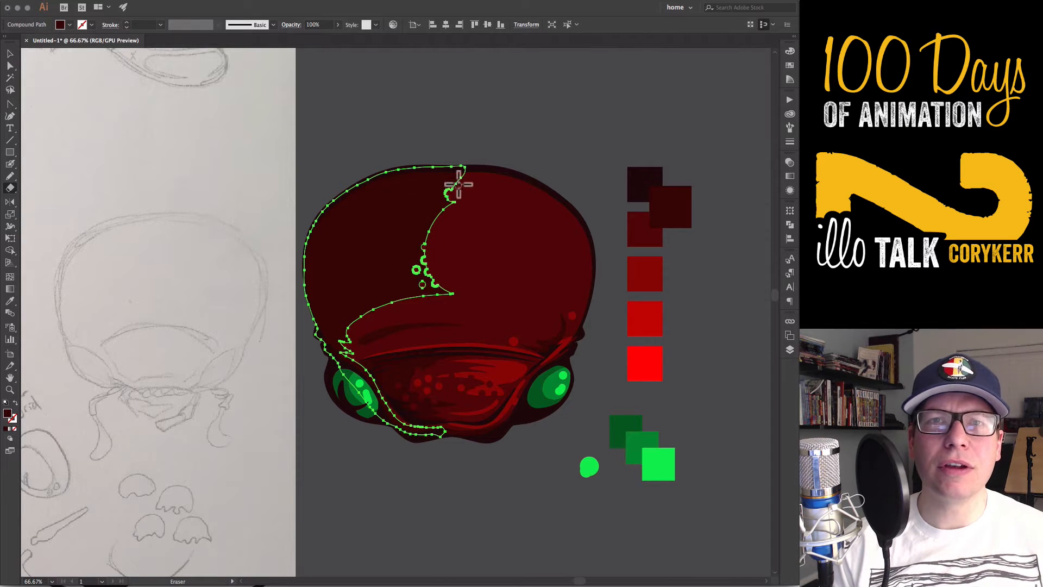
{"action": "key", "text": "v"}
{"action": "left_click", "coordinate": [572, 443]}
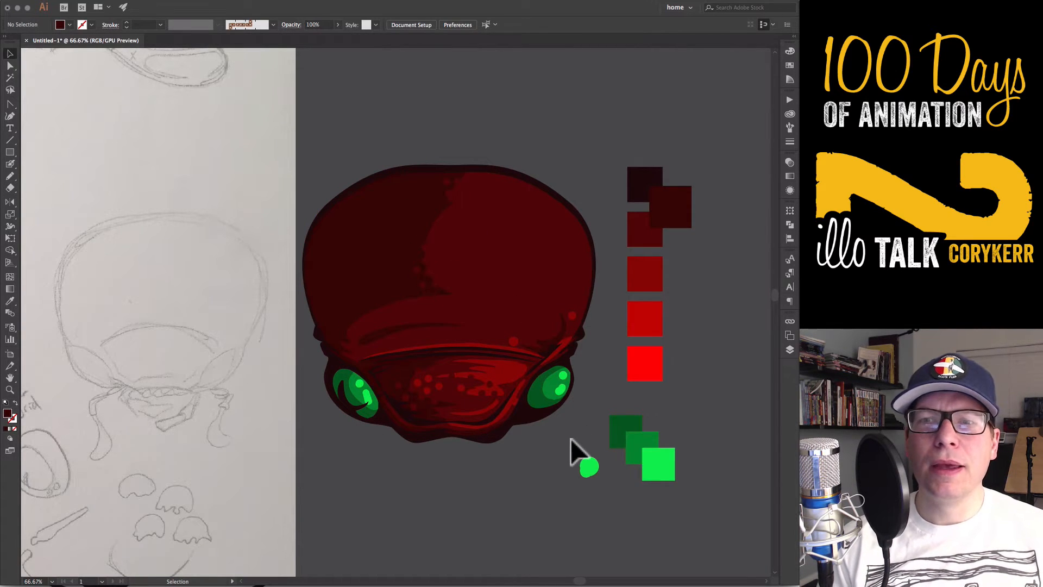
Save the document to the Desktop as leader_beetle in Adobe Illustrator format
{"action": "left_click_drag", "start_coordinate": [481, 487], "coordinate": [578, 423]}
{"action": "key", "text": "super+s"}
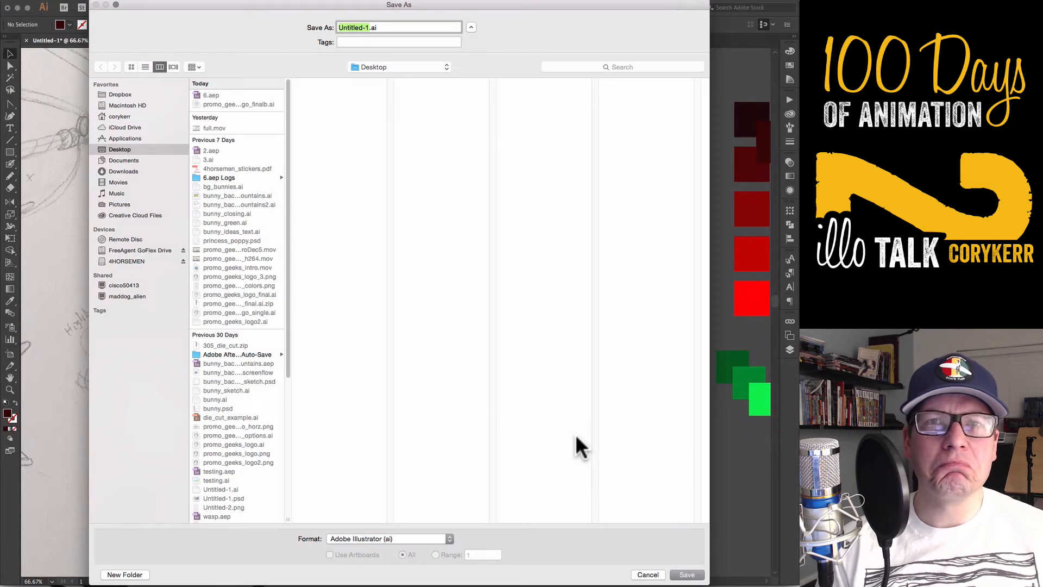
{"action": "type", "text": "leader_beetle"}
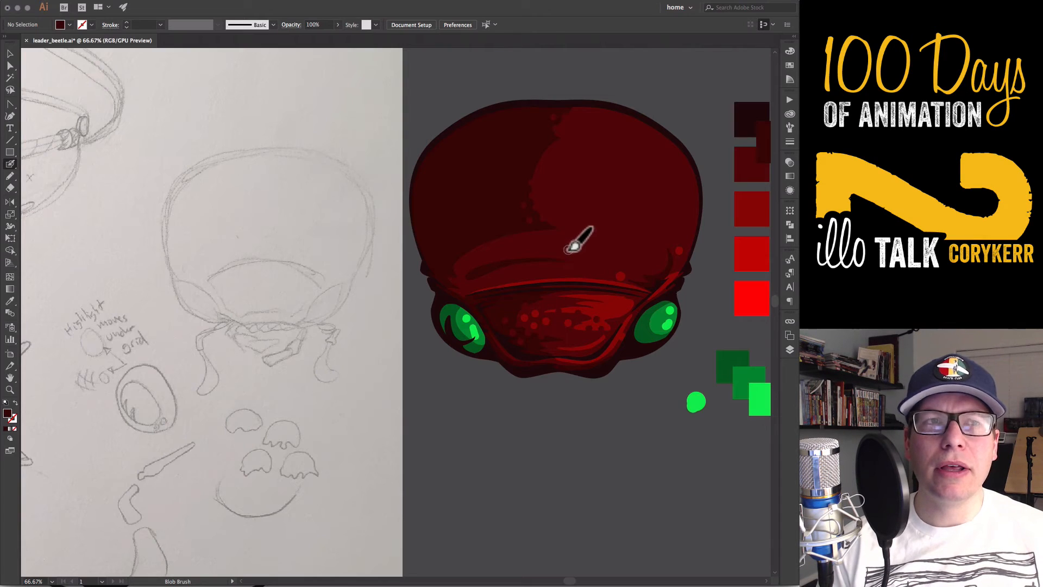
Paint thin dark red wrinkle strokes across the brow and forehead, and trim the stroke above the face plate with the Eraser
{"action": "left_click_drag", "start_coordinate": [480, 253], "coordinate": [564, 240]}
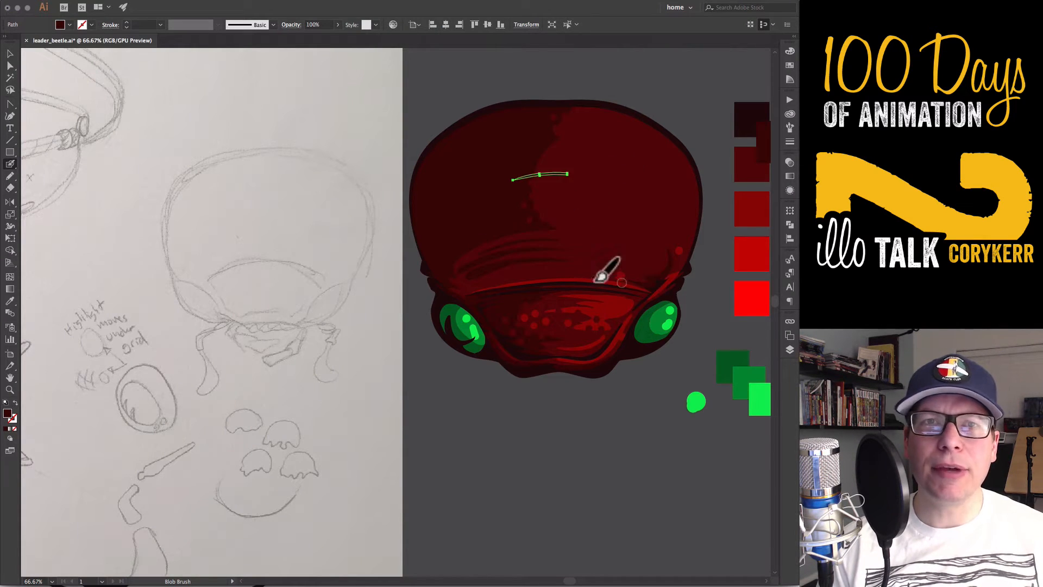
{"action": "mouse_move", "coordinate": [459, 296]}
{"action": "left_mouse_down"}
{"action": "mouse_move", "coordinate": [586, 270]}
{"action": "mouse_move", "coordinate": [423, 295]}
{"action": "left_mouse_up"}
{"action": "left_click_drag", "start_coordinate": [597, 275], "coordinate": [553, 274]}
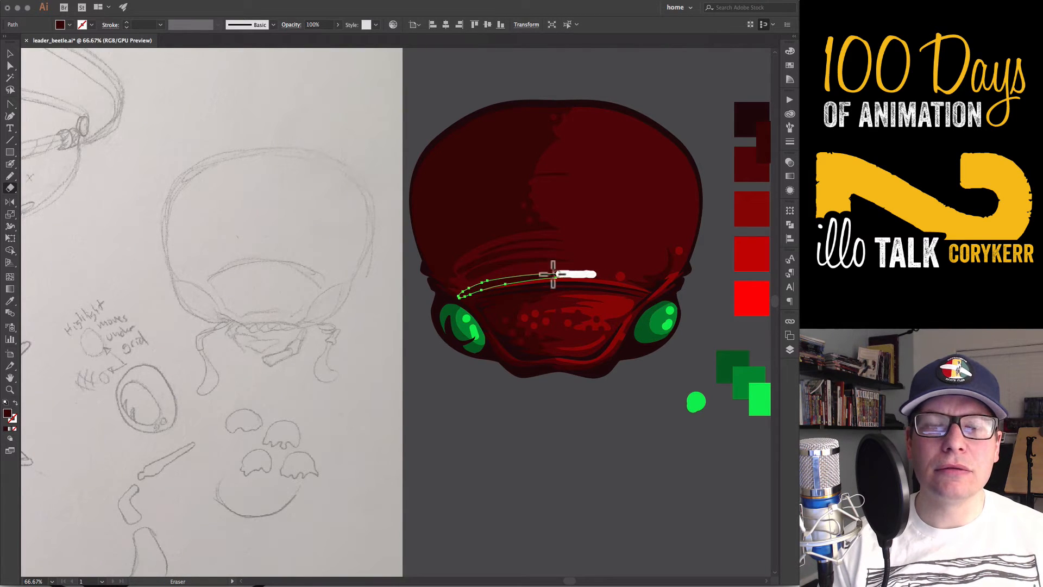
{"action": "key", "text": "super+shift+a"}
Join the head, brow and face plate shadows with a Blob Brush stroke beside the left-hand eye, and draw a shadow along the lower rim
{"action": "key", "text": "v"}
{"action": "left_click", "coordinate": [467, 296]}
{"action": "left_click", "coordinate": [468, 303], "text": "shift"}
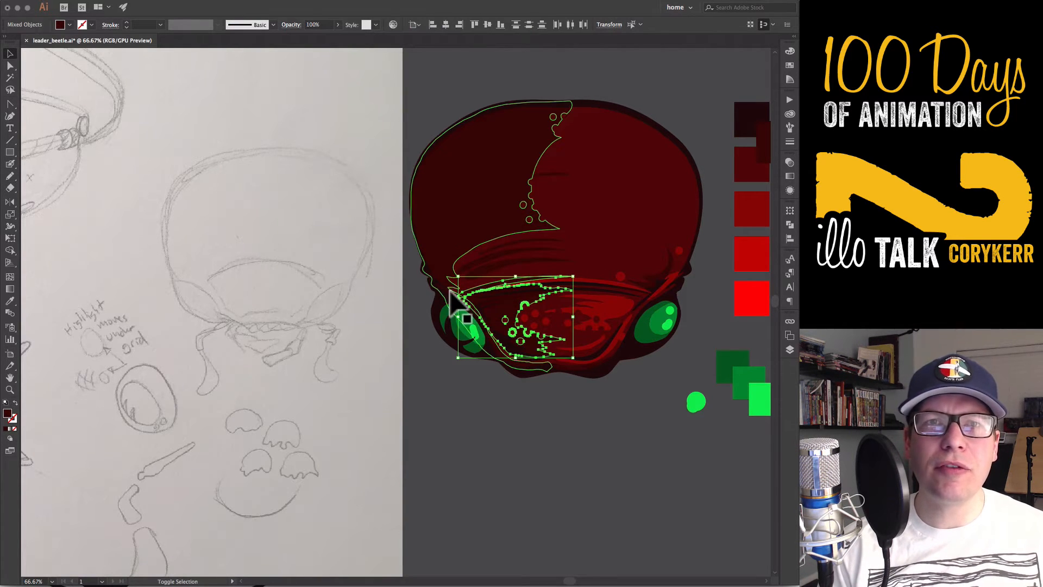
{"action": "left_click", "coordinate": [454, 290], "text": "shift"}
{"action": "key", "text": "shift+b"}
{"action": "left_click_drag", "start_coordinate": [461, 301], "coordinate": [469, 296]}
{"action": "key", "text": "v"}
{"action": "left_click", "coordinate": [537, 443]}
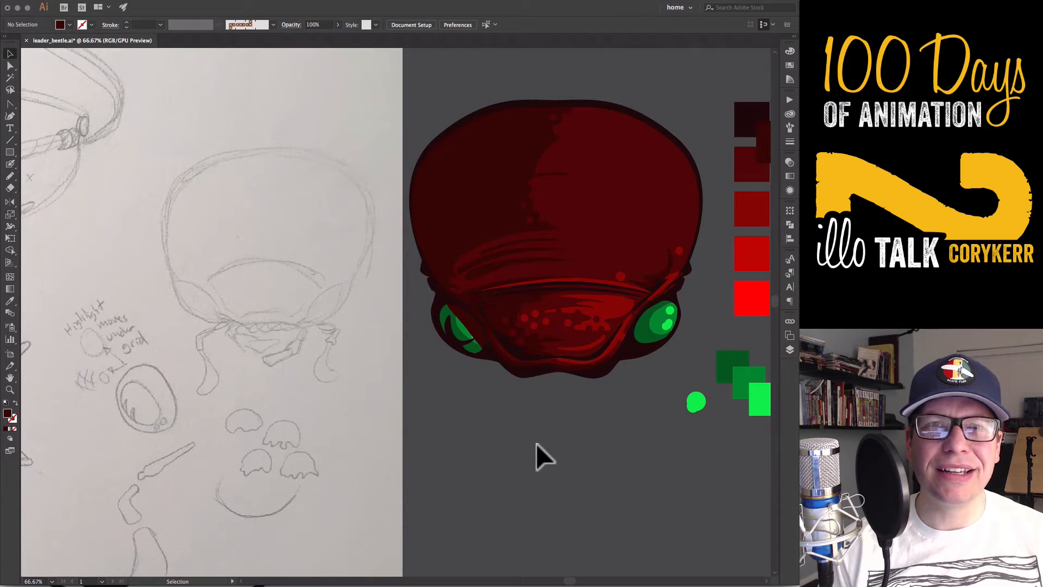
{"action": "key", "text": "n"}
{"action": "mouse_move", "coordinate": [519, 370]}
{"action": "left_mouse_down"}
{"action": "mouse_move", "coordinate": [566, 494]}
{"action": "mouse_move", "coordinate": [556, 379]}
{"action": "left_mouse_up"}
Unlock the sketch layer and move the large grid-paper beetle sketch beside the colored head, ready for tracing with the Pencil
{"action": "key", "text": "super+minus"}
{"action": "key", "text": "super+minus"}
{"action": "key", "text": "super+minus"}
{"action": "mouse_move", "coordinate": [367, 435]}
{"action": "left_mouse_down"}
{"action": "mouse_move", "coordinate": [573, 450]}
{"action": "mouse_move", "coordinate": [543, 439]}
{"action": "left_mouse_up"}
{"action": "left_click", "coordinate": [790, 349]}
{"action": "left_click", "coordinate": [678, 354]}
{"action": "key", "text": "v"}
{"action": "left_click", "coordinate": [610, 462]}
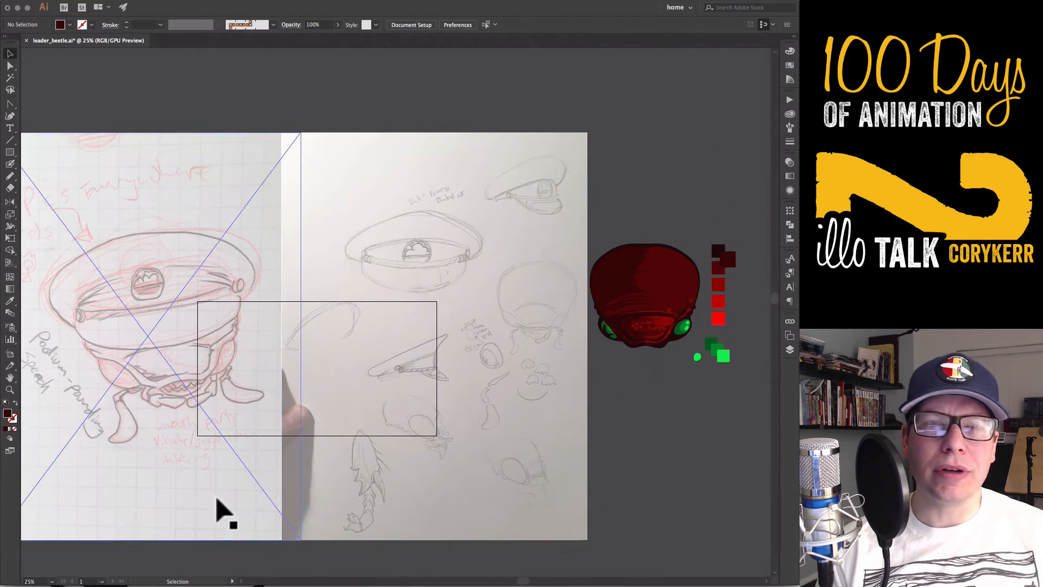
{"action": "left_click_drag", "start_coordinate": [217, 511], "coordinate": [540, 396]}
{"action": "key", "text": "n"}
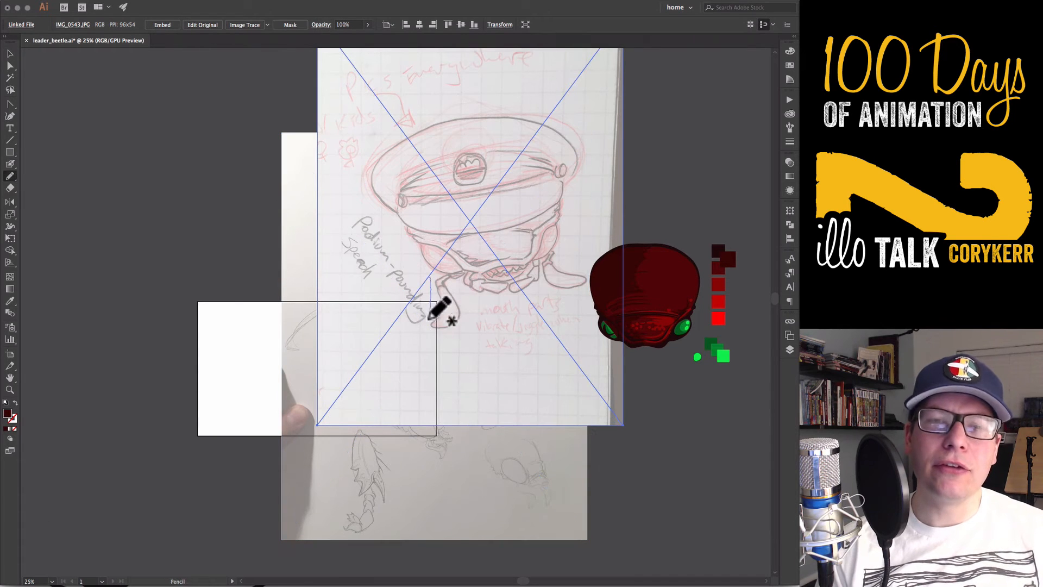
Trace a closed Pencil outline around the beetle drawing on the grid-paper sketch, clip the sketch to it, and reposition the masked sketch
{"action": "left_click_drag", "start_coordinate": [592, 282], "coordinate": [435, 117]}
{"action": "left_click_drag", "start_coordinate": [431, 277], "coordinate": [431, 278]}
{"action": "key", "text": "v"}
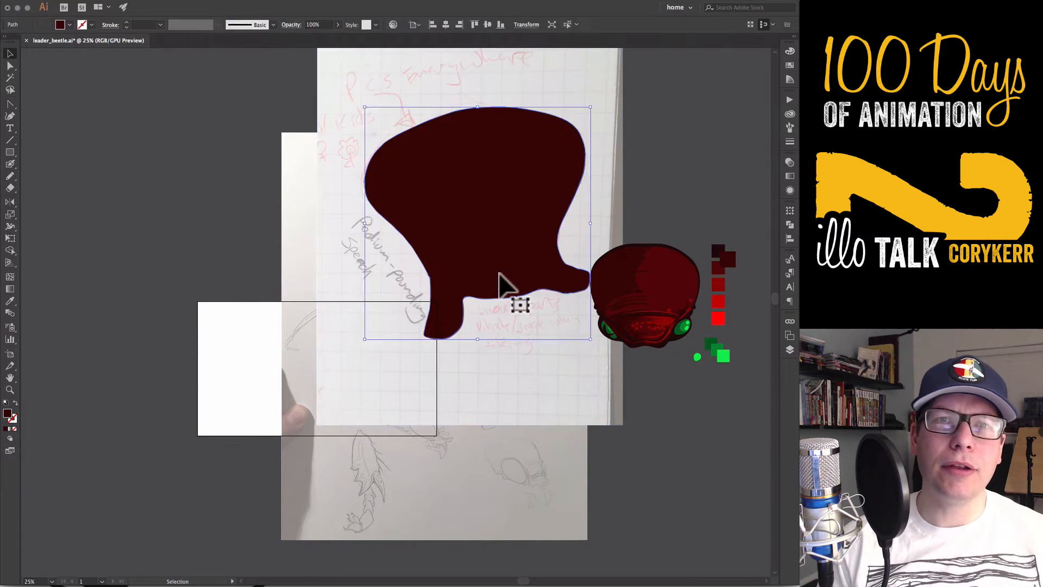
{"action": "left_click", "coordinate": [611, 175], "text": "shift"}
{"action": "key", "text": "super+7"}
{"action": "left_click", "coordinate": [616, 171]}
{"action": "left_click_drag", "start_coordinate": [537, 214], "coordinate": [562, 178]}
Try forming a mouthpart below the face from a dark red circle split by a jagged Eraser stroke, moving the upper piece under the chin
{"action": "mouse_move", "coordinate": [633, 384]}
{"action": "left_mouse_down"}
{"action": "mouse_move", "coordinate": [510, 424]}
{"action": "mouse_move", "coordinate": [477, 411]}
{"action": "left_mouse_up"}
{"action": "left_click_drag", "start_coordinate": [478, 411], "coordinate": [552, 449]}
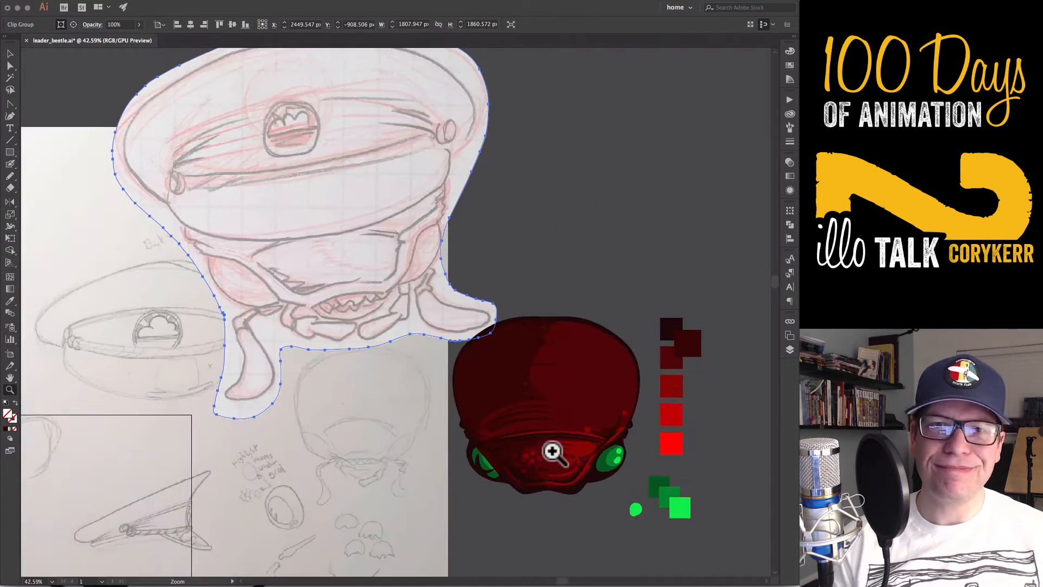
{"action": "left_click_drag", "start_coordinate": [603, 472], "coordinate": [506, 376]}
{"action": "left_click_drag", "start_coordinate": [103, 438], "coordinate": [101, 438]}
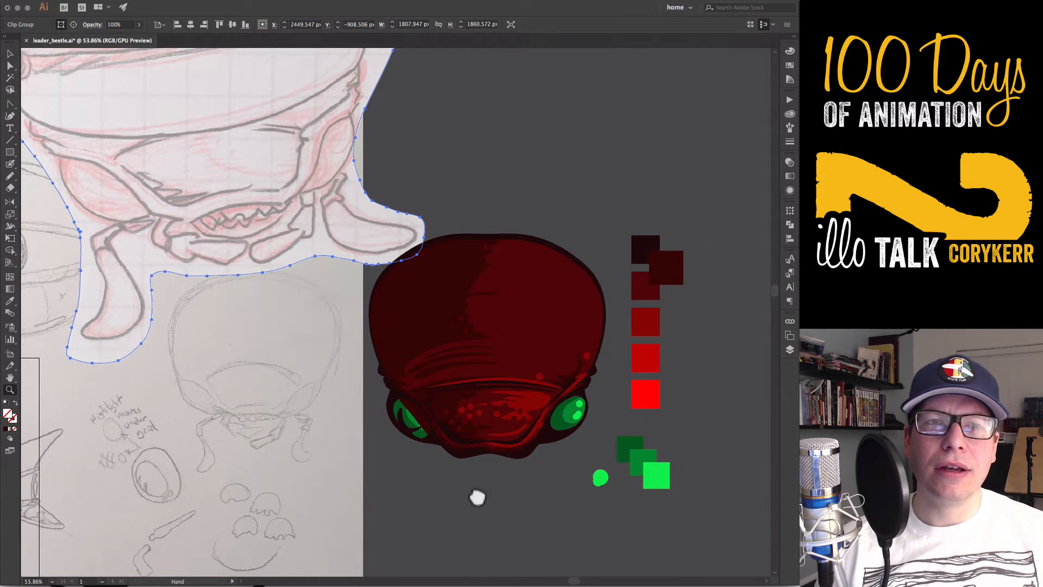
{"action": "key", "text": "n"}
{"action": "mouse_move", "coordinate": [478, 496]}
{"action": "left_mouse_down"}
{"action": "mouse_move", "coordinate": [485, 475]}
{"action": "mouse_move", "coordinate": [497, 480]}
{"action": "mouse_move", "coordinate": [500, 454]}
{"action": "left_mouse_up"}
{"action": "key", "text": "m"}
{"action": "key", "text": "l"}
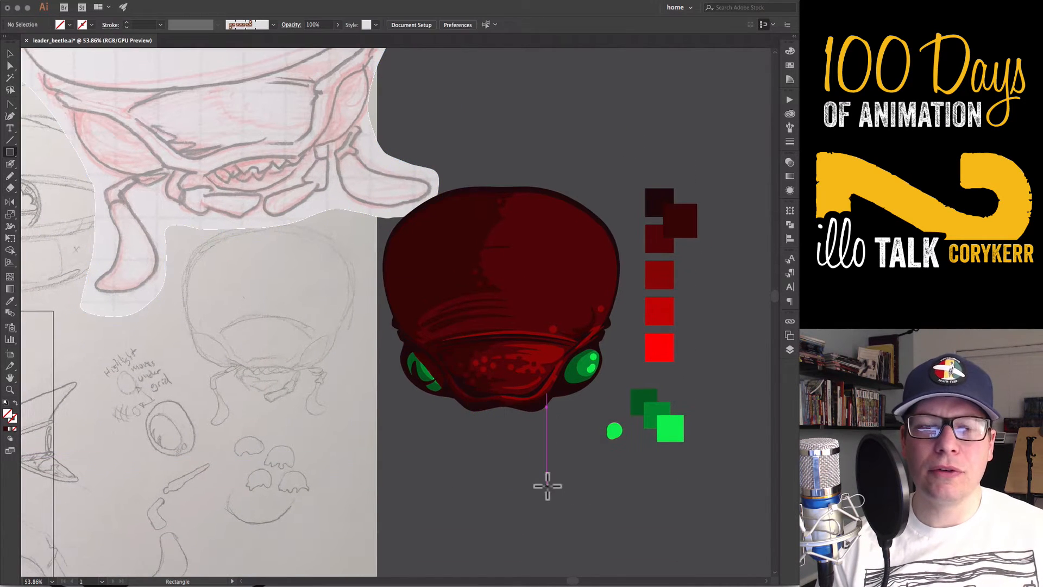
{"action": "left_click_drag", "start_coordinate": [465, 402], "coordinate": [555, 483]}
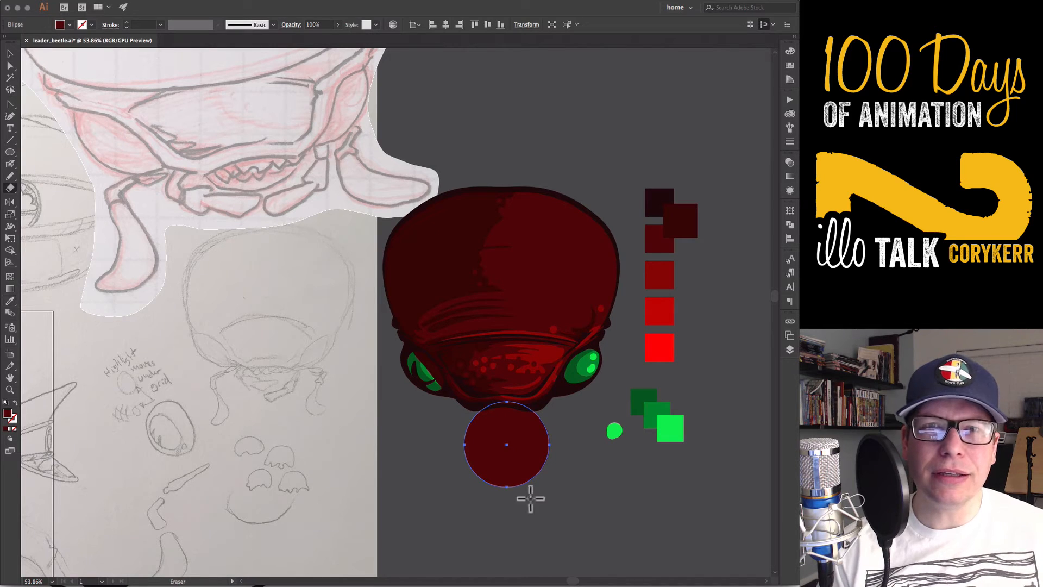
{"action": "left_click_drag", "start_coordinate": [542, 460], "coordinate": [546, 460]}
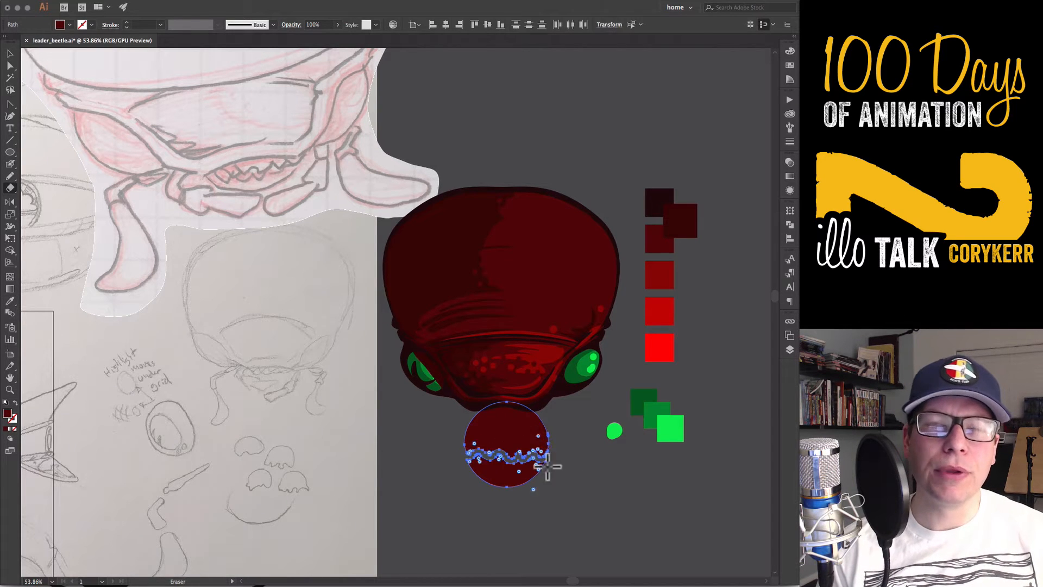
{"action": "key", "text": "a"}
{"action": "left_click", "coordinate": [535, 500]}
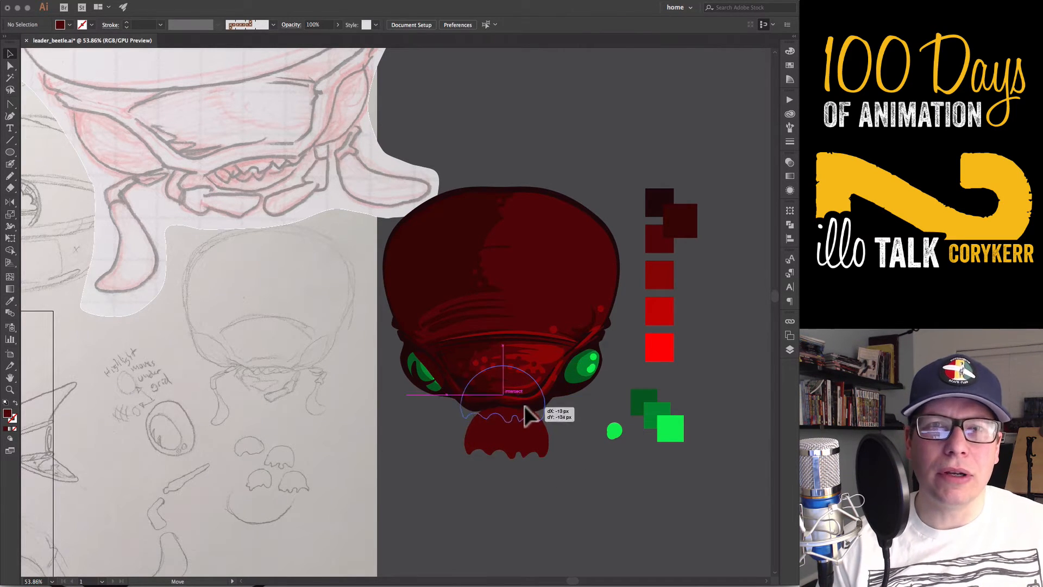
{"action": "left_click_drag", "start_coordinate": [524, 406], "coordinate": [525, 405]}
Switch to the browser and examine the mouthparts in the related photos of the "black beetle face" image results
{"action": "key", "text": "super+Tab"}
{"action": "key", "text": "Right"}
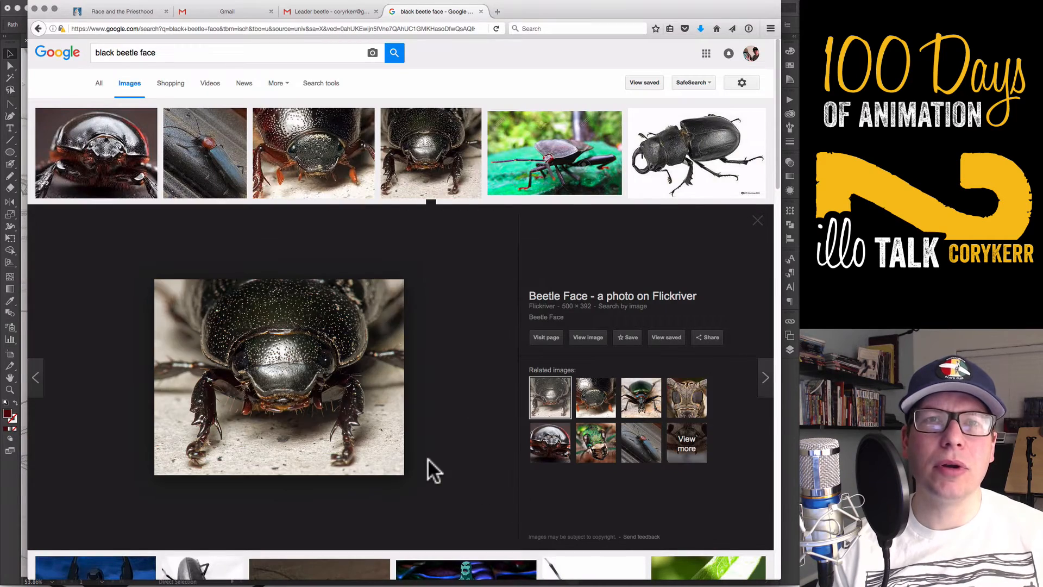
{"action": "left_click", "coordinate": [593, 407]}
{"action": "left_click", "coordinate": [541, 410]}
{"action": "left_click", "coordinate": [677, 400]}
{"action": "left_click", "coordinate": [545, 446]}
{"action": "left_click", "coordinate": [588, 445]}
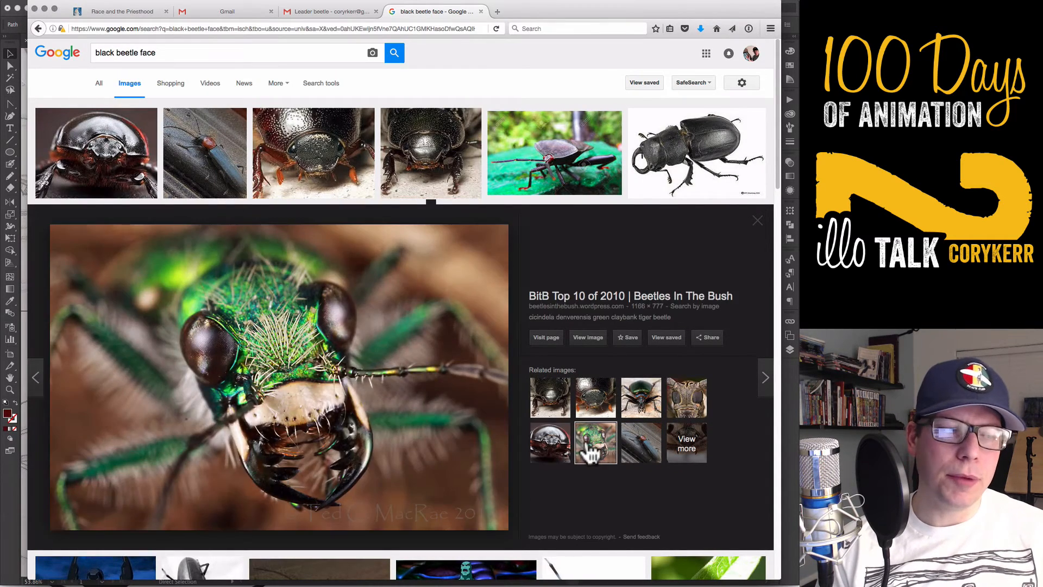
{"action": "key", "text": "super+Tab"}
Clear the jagged test shapes, draw a small dark red circle below the head, and duplicate it into an even row of seven
{"action": "left_click", "coordinate": [510, 418]}
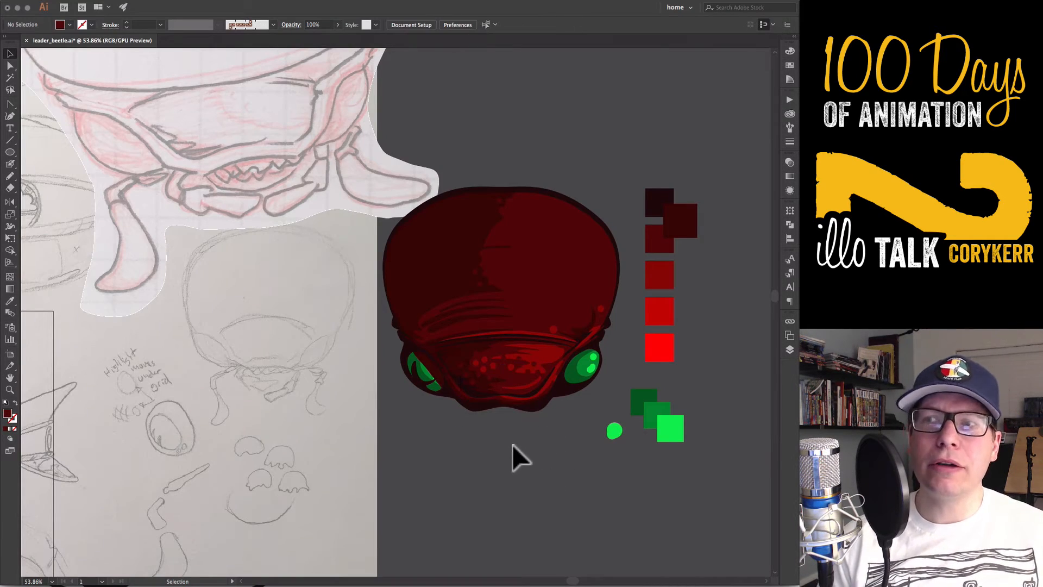
{"action": "key", "text": "l"}
{"action": "mouse_move", "coordinate": [469, 431]}
{"action": "left_mouse_down"}
{"action": "mouse_move", "coordinate": [483, 444]}
{"action": "mouse_move", "coordinate": [547, 441]}
{"action": "left_mouse_up"}
{"action": "key", "text": "v"}
{"action": "key", "text": "super+d"}
{"action": "key", "text": "super+d"}
{"action": "key", "text": "super+d"}
{"action": "key", "text": "super+d"}
{"action": "key", "text": "super+d"}
{"action": "key", "text": "z"}
{"action": "left_click_drag", "start_coordinate": [522, 445], "coordinate": [539, 452]}
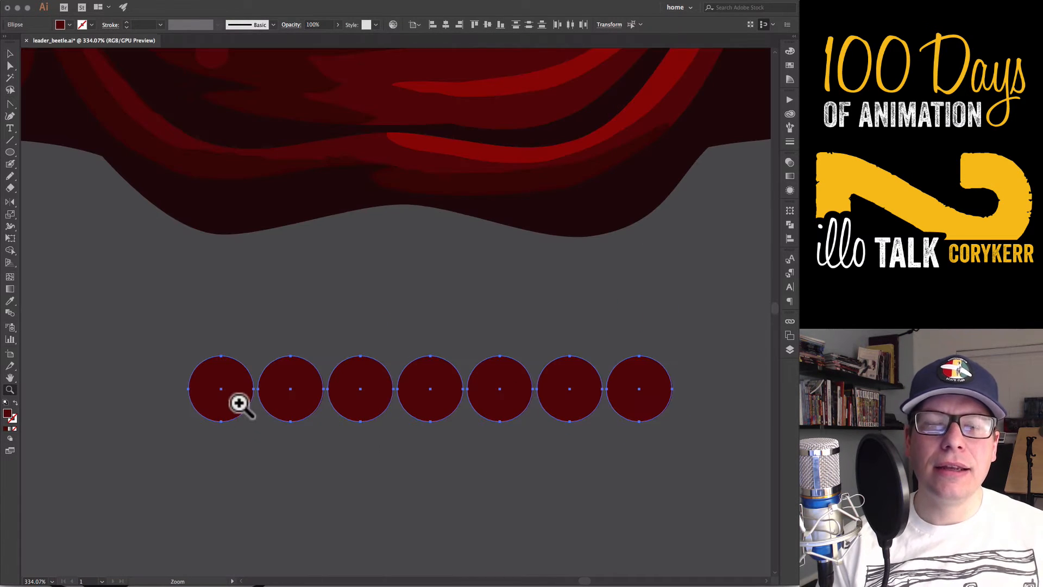
Distribute the seven circles so that they sit edge to edge in the row
{"action": "key", "text": "v"}
{"action": "left_click", "coordinate": [232, 398]}
{"action": "left_click", "coordinate": [790, 238]}
{"action": "left_click", "coordinate": [685, 290]}
{"action": "left_click", "coordinate": [663, 401]}
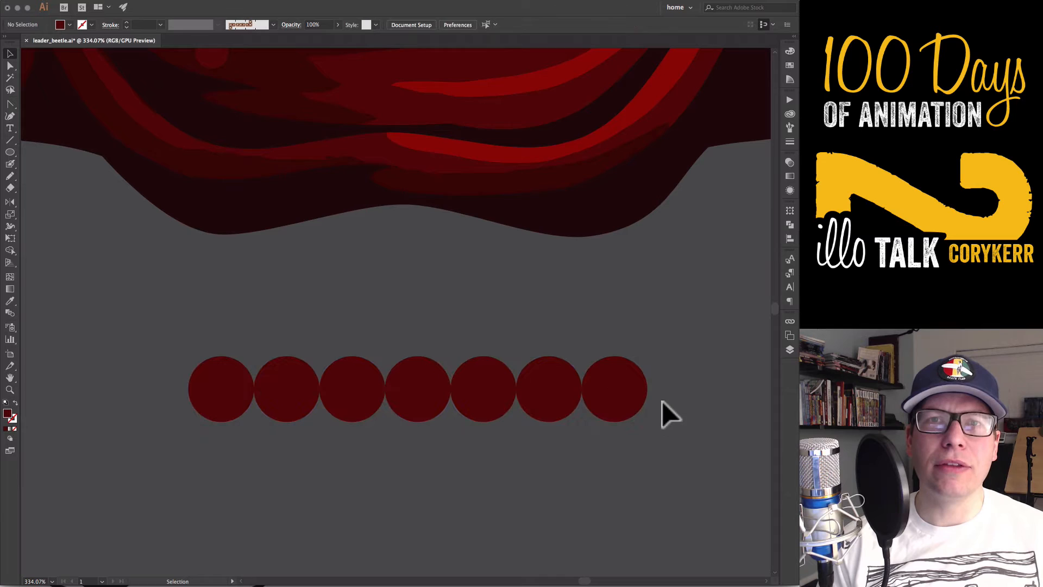
{"action": "left_click", "coordinate": [625, 400]}
Draw a dark red rectangle over the upper halves of the circles and stretch its upper edge higher
{"action": "left_click_drag", "start_coordinate": [706, 349], "coordinate": [198, 451]}
{"action": "key", "text": "m"}
{"action": "mouse_move", "coordinate": [655, 390]}
{"action": "left_mouse_down"}
{"action": "mouse_move", "coordinate": [326, 330]}
{"action": "mouse_move", "coordinate": [190, 326]}
{"action": "left_mouse_up"}
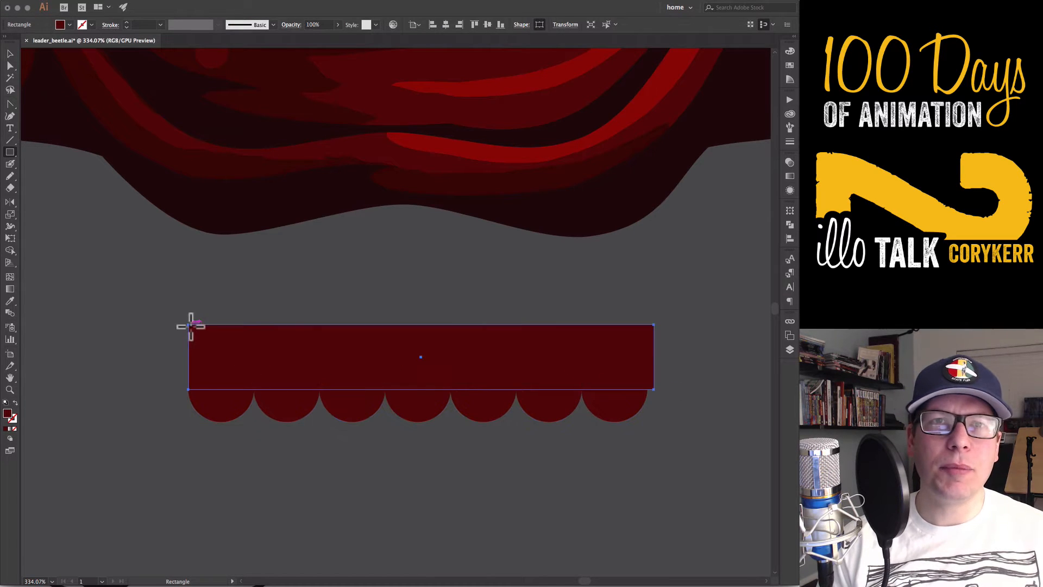
{"action": "key", "text": "v"}
{"action": "left_click_drag", "start_coordinate": [422, 325], "coordinate": [423, 278]}
Merge every other circle into the rectangle with Shape Builder and cut the circles between them away as rounded notches
{"action": "left_click_drag", "start_coordinate": [679, 380], "coordinate": [156, 446]}
{"action": "key", "text": "shift+m"}
{"action": "mouse_move", "coordinate": [222, 406]}
{"action": "left_mouse_down"}
{"action": "mouse_move", "coordinate": [458, 324]}
{"action": "mouse_move", "coordinate": [614, 406]}
{"action": "mouse_move", "coordinate": [284, 376]}
{"action": "left_mouse_up"}
{"action": "key", "text": "v"}
{"action": "left_click", "coordinate": [647, 429]}
Delete the extra anchor point on the scalloped shape's right-hand edge and align its upper corner with the last lobe
{"action": "key", "text": "minus"}
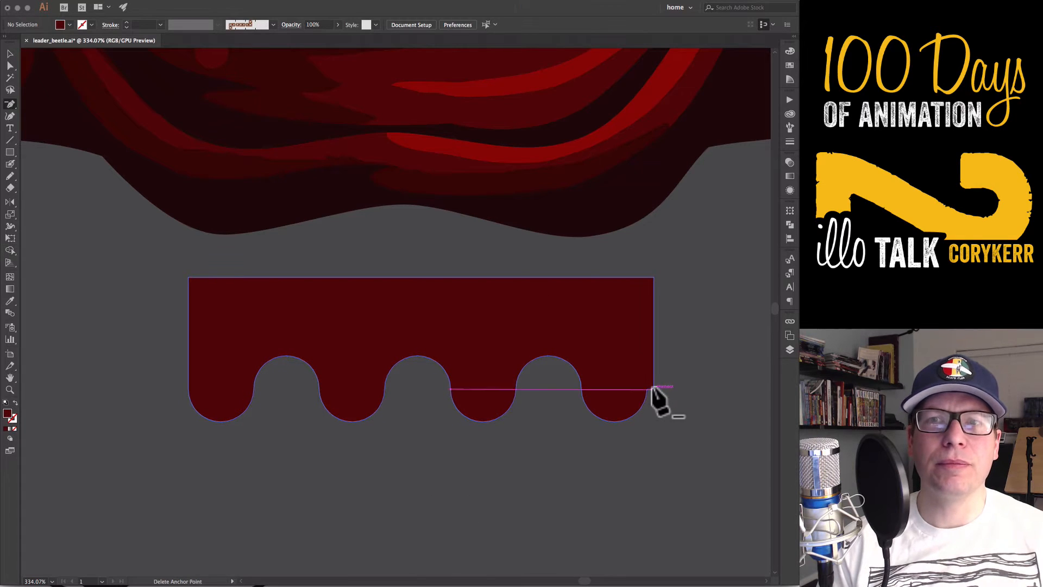
{"action": "left_click", "coordinate": [654, 389]}
{"action": "key", "text": "q"}
{"action": "key", "text": "a"}
{"action": "left_click_drag", "start_coordinate": [654, 278], "coordinate": [647, 278]}
Offset the scalloped shape's path outward with miter joins and recolor the offset copy in the near-black red as an outline
{"action": "key", "text": "v"}
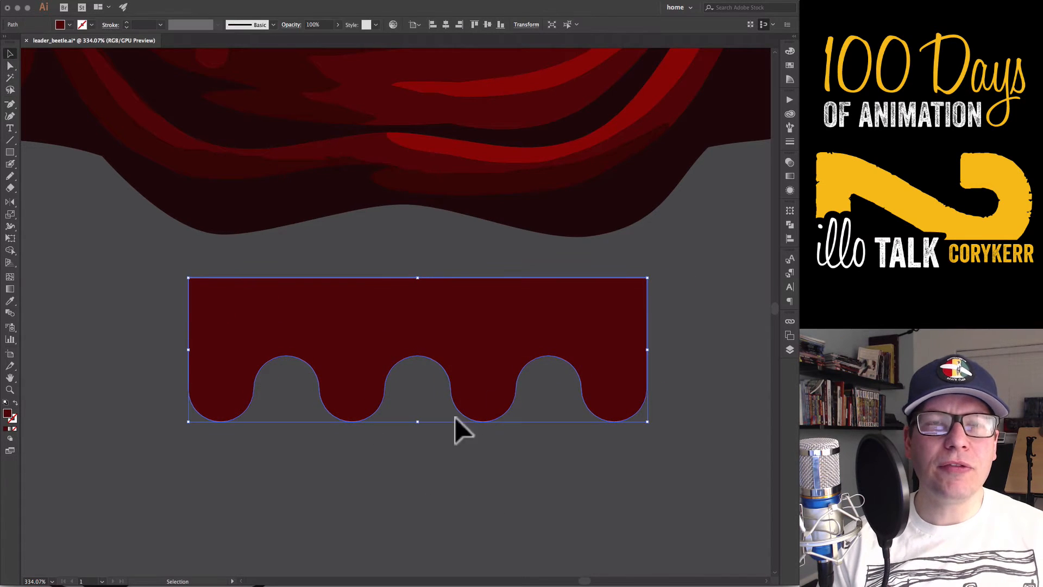
{"action": "left_click", "coordinate": [133, 1]}
{"action": "mouse_move", "coordinate": [189, 193]}
{"action": "left_click", "coordinate": [293, 223]}
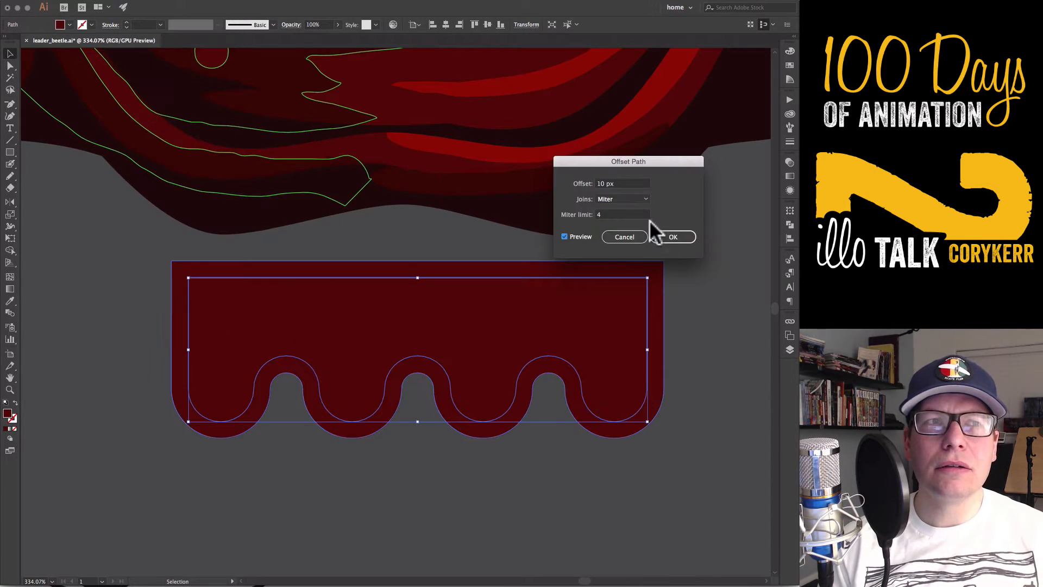
{"action": "key", "text": "Down"}
{"action": "key", "text": "Down"}
{"action": "key", "text": "Down"}
{"action": "key", "text": "Down"}
{"action": "key", "text": "Down"}
{"action": "key", "text": "Down"}
{"action": "key", "text": "Return"}
{"action": "key", "text": "i"}
{"action": "left_click", "coordinate": [625, 217]}
{"action": "key", "text": "v"}
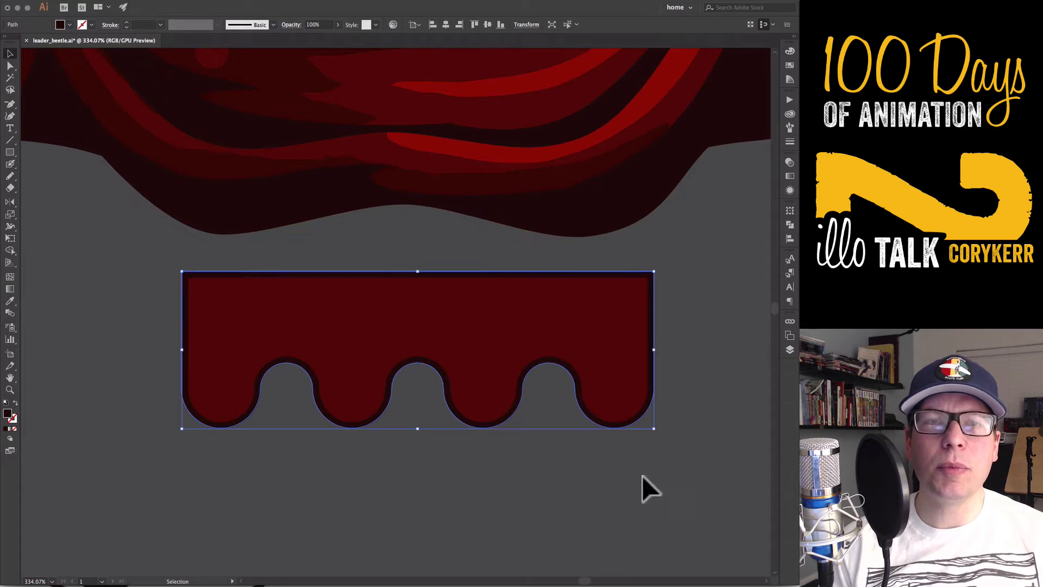
Move the grouped scalloped mouthpart up under the chin and send it behind the head
{"action": "scroll", "coordinate": [642, 475], "scroll_direction": "down", "scroll_amount": 6}
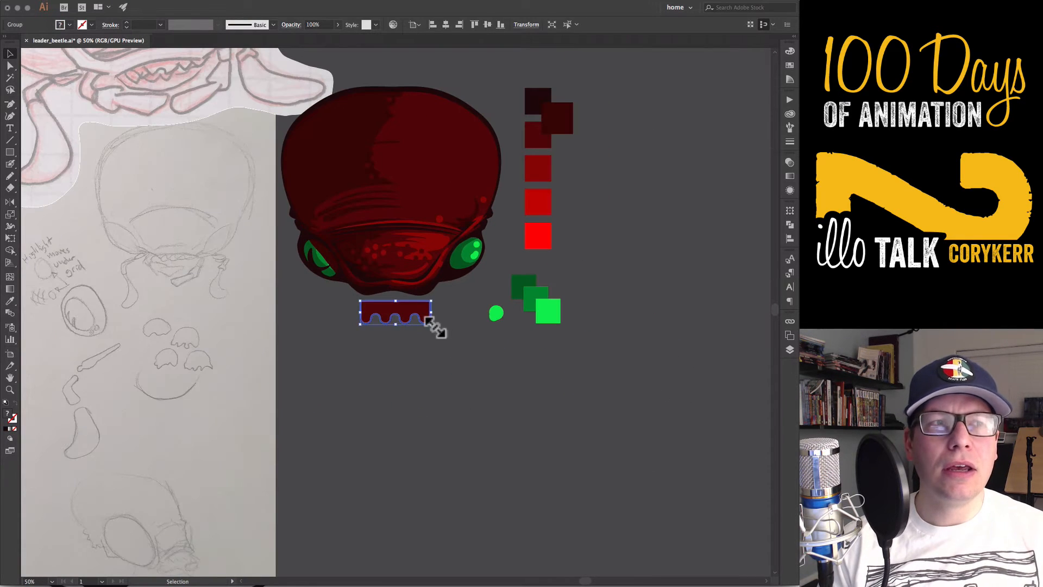
{"action": "left_click", "coordinate": [415, 313]}
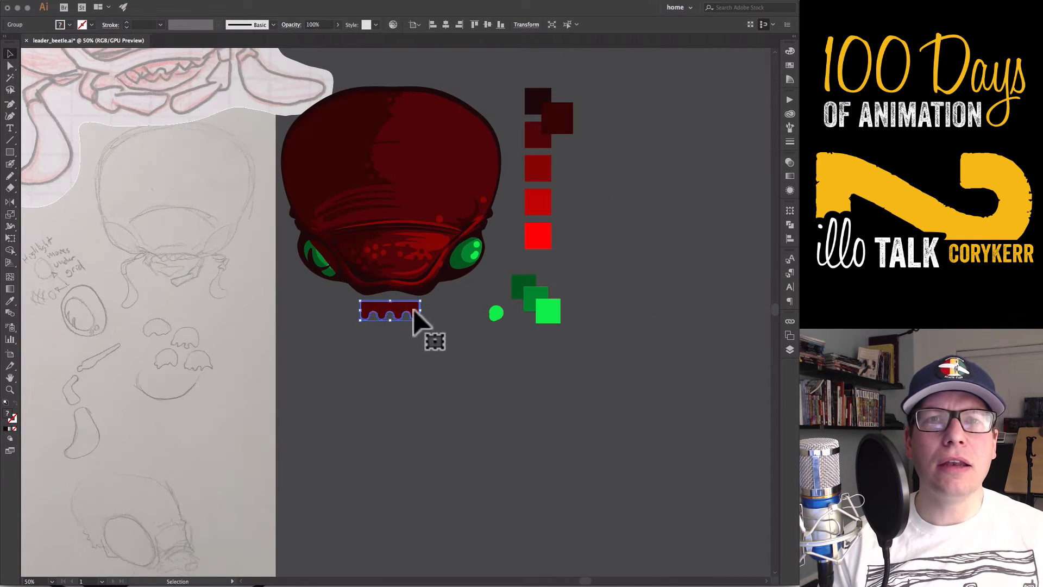
{"action": "left_click_drag", "start_coordinate": [414, 310], "coordinate": [400, 294]}
{"action": "left_click", "coordinate": [418, 359]}
{"action": "left_click", "coordinate": [399, 306]}
{"action": "key", "text": "super+shift+bracketleft"}
{"action": "left_click", "coordinate": [421, 360]}
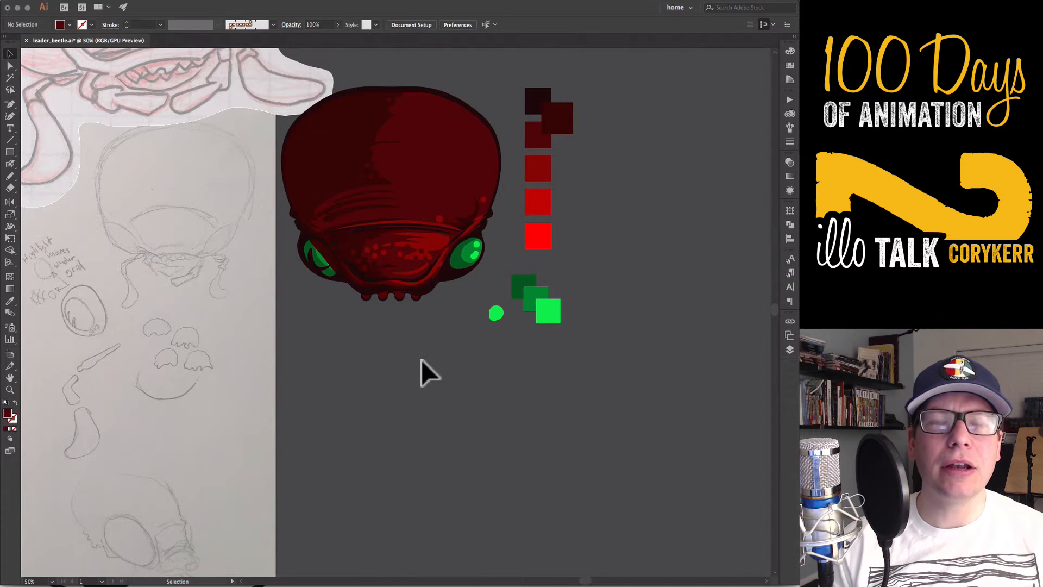
Layer offset copies of the scalloped mouthpart under the chin to build up staggered rows of lobes
{"action": "left_click", "coordinate": [401, 299]}
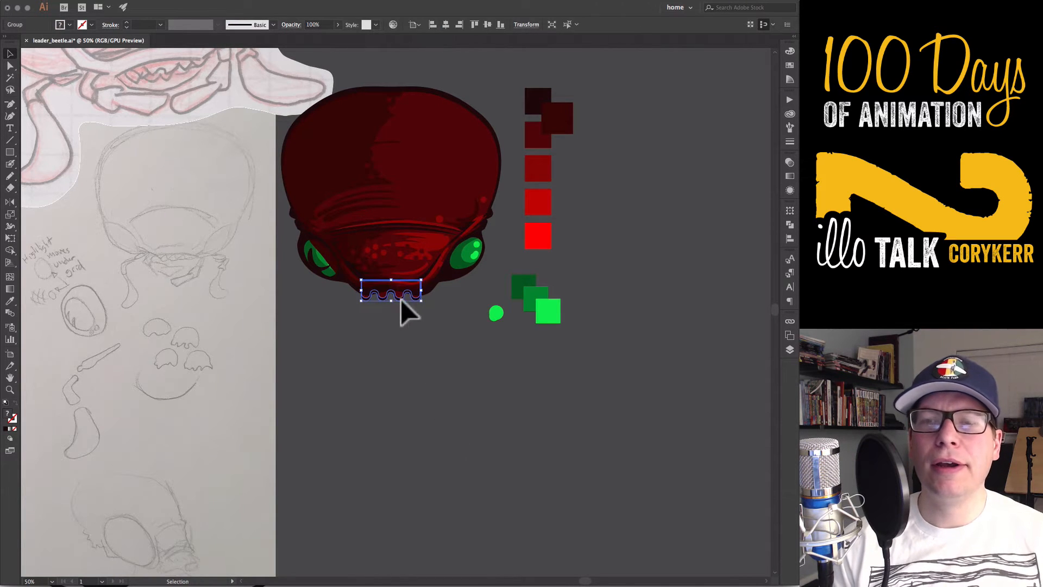
{"action": "left_click", "coordinate": [438, 389]}
{"action": "left_click_drag", "start_coordinate": [444, 339], "coordinate": [396, 295]}
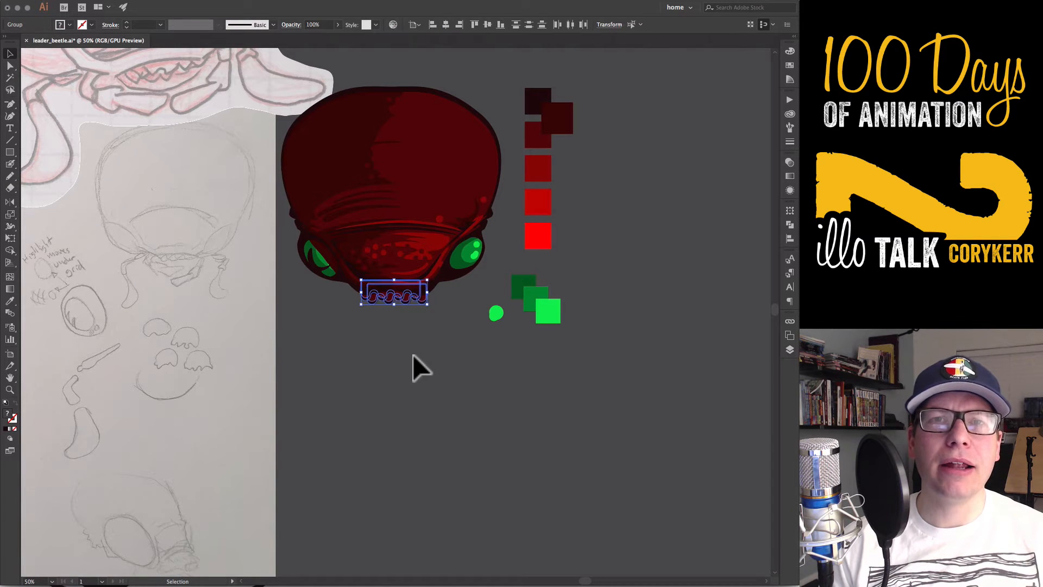
{"action": "left_click", "coordinate": [419, 353]}
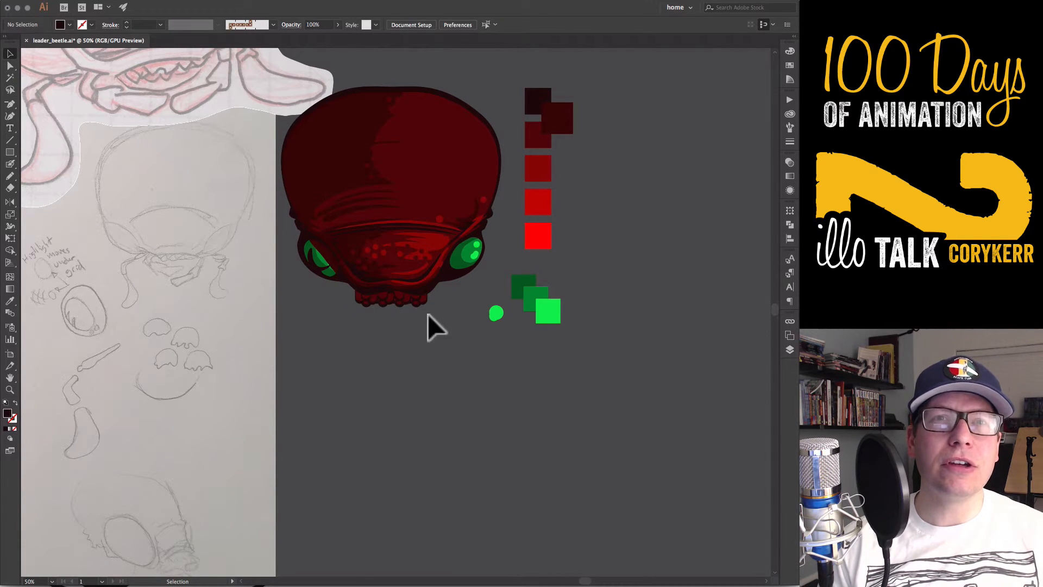
{"action": "left_click_drag", "start_coordinate": [428, 314], "coordinate": [420, 279]}
Reshape the mouthpart rows with Free Transform so they fit beneath the face, and group all the rows
{"action": "key", "text": "e"}
{"action": "left_click", "coordinate": [51, 144]}
{"action": "left_click_drag", "start_coordinate": [356, 280], "coordinate": [428, 311]}
{"action": "key", "text": "v"}
{"action": "left_click", "coordinate": [421, 400]}
{"action": "left_click", "coordinate": [444, 370]}
{"action": "left_click_drag", "start_coordinate": [445, 365], "coordinate": [413, 302]}
{"action": "key", "text": "ctrl+g"}
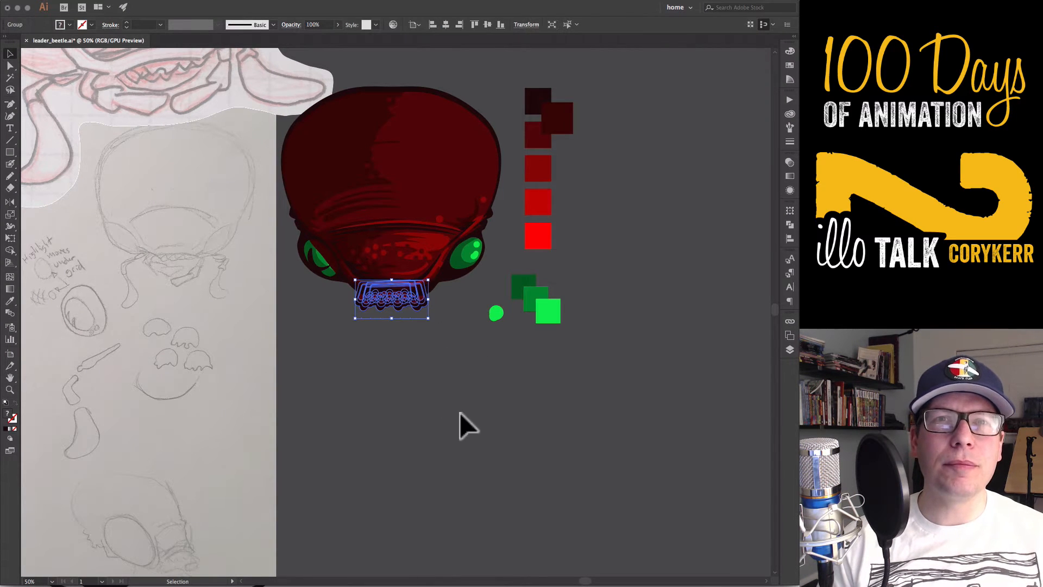
Add layers named mouth1, mouth2 and mouth3 between the color and sketch layers, and move the mouth group into mouth1
{"action": "key", "text": "F7"}
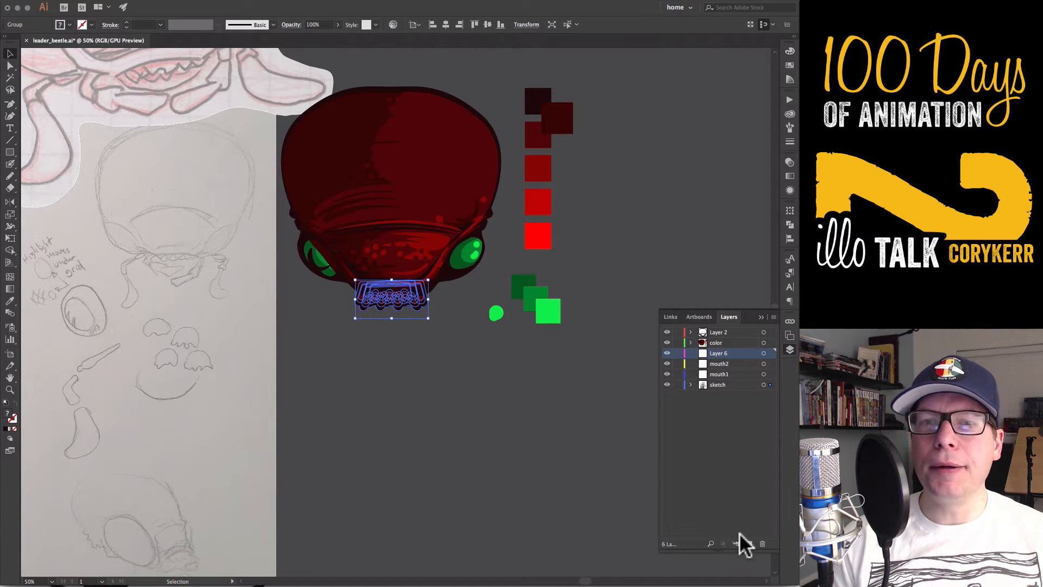
{"action": "type", "text": "3"}
{"action": "key", "text": "Return"}
{"action": "left_click", "coordinate": [788, 351]}
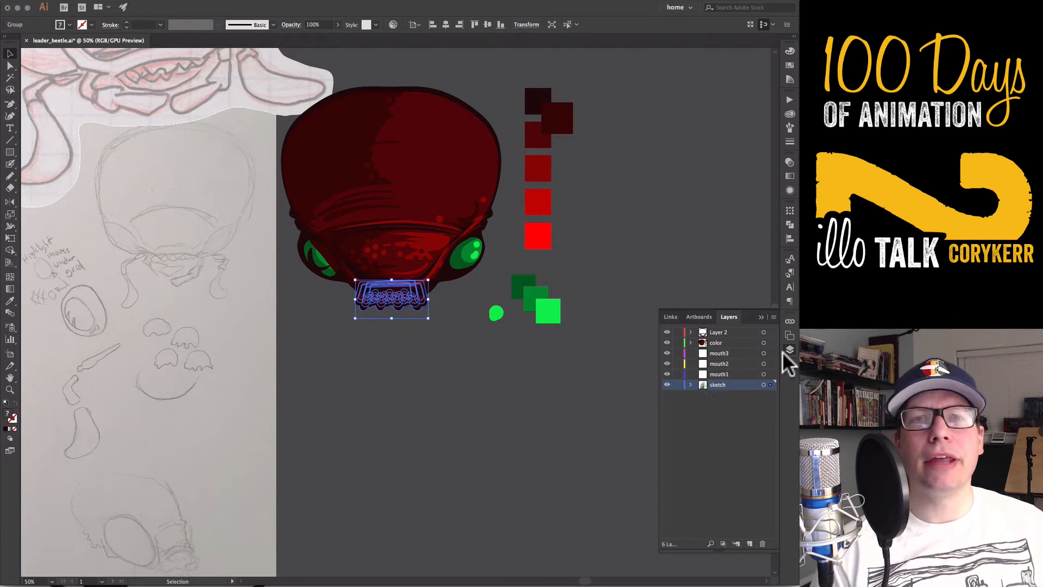
{"action": "left_click_drag", "start_coordinate": [731, 406], "coordinate": [716, 374]}
Expand the mouth1 layer's group and delete the stray paths from it
{"action": "left_click", "coordinate": [691, 374]}
{"action": "left_click", "coordinate": [703, 385]}
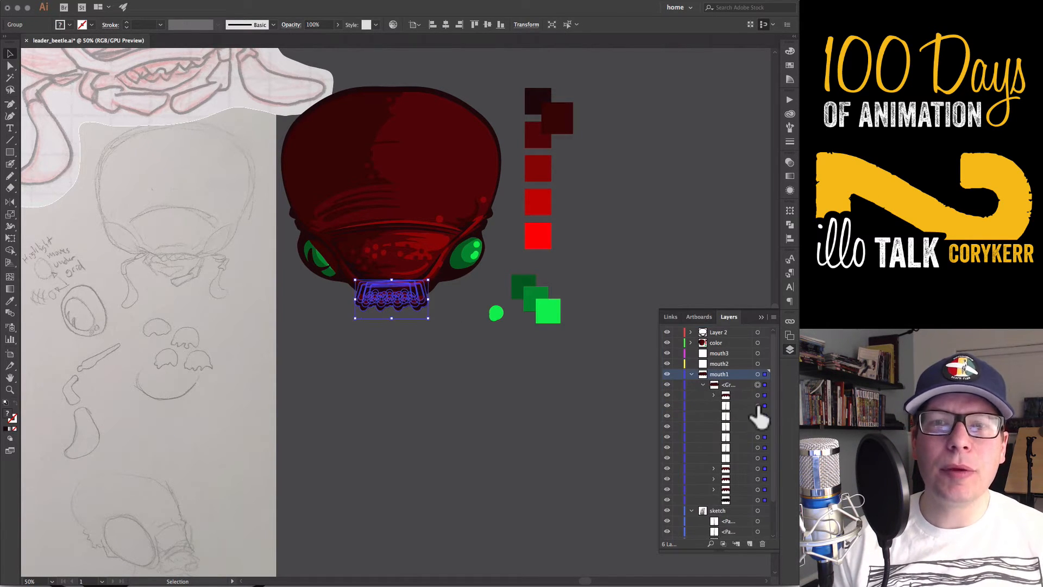
{"action": "left_click", "coordinate": [759, 406]}
{"action": "key", "text": "Delete"}
{"action": "left_click", "coordinate": [758, 406]}
{"action": "key", "text": "Delete"}
{"action": "left_click", "coordinate": [759, 406]}
{"action": "key", "text": "Delete"}
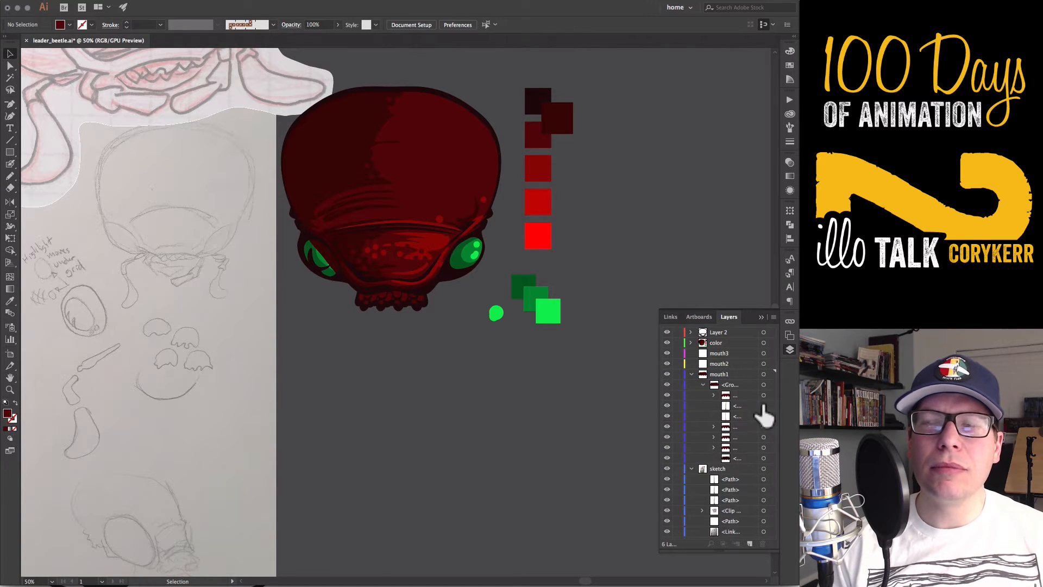
{"action": "left_click", "coordinate": [764, 406]}
{"action": "key", "text": "Delete"}
Move individual mouthpart rows from the mouth1 group into the mouth2 and mouth3 layers
{"action": "left_click", "coordinate": [764, 395]}
{"action": "left_click_drag", "start_coordinate": [739, 395], "coordinate": [731, 364]}
{"action": "left_click", "coordinate": [668, 353]}
{"action": "left_click", "coordinate": [668, 353]}
{"action": "left_click", "coordinate": [667, 385]}
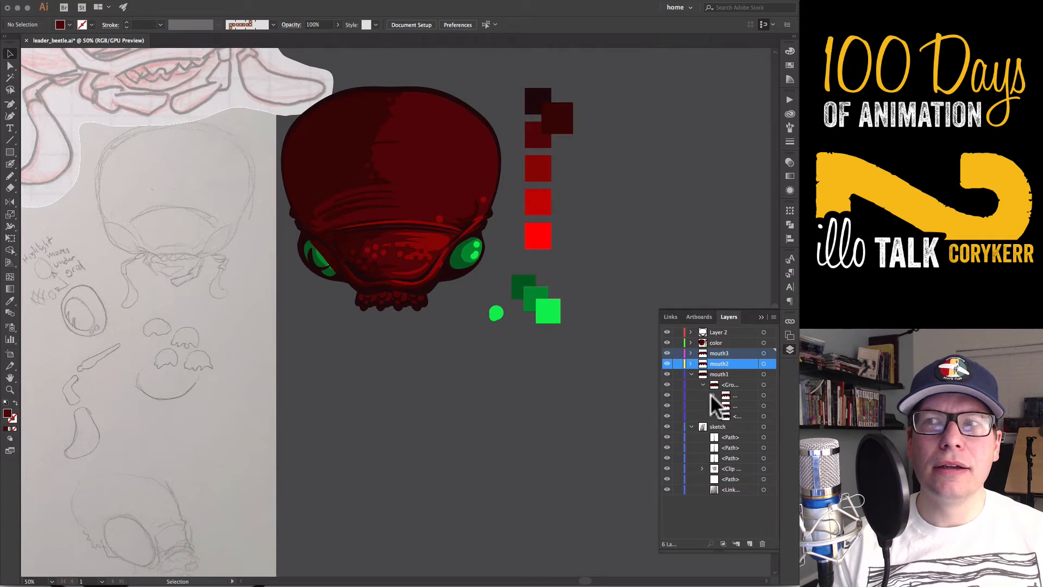
Add a layer named mouth0 beneath mouth1 and move one of the remaining mouthpart rows into it
{"action": "left_click", "coordinate": [750, 544]}
{"action": "type", "text": "mouth0"}
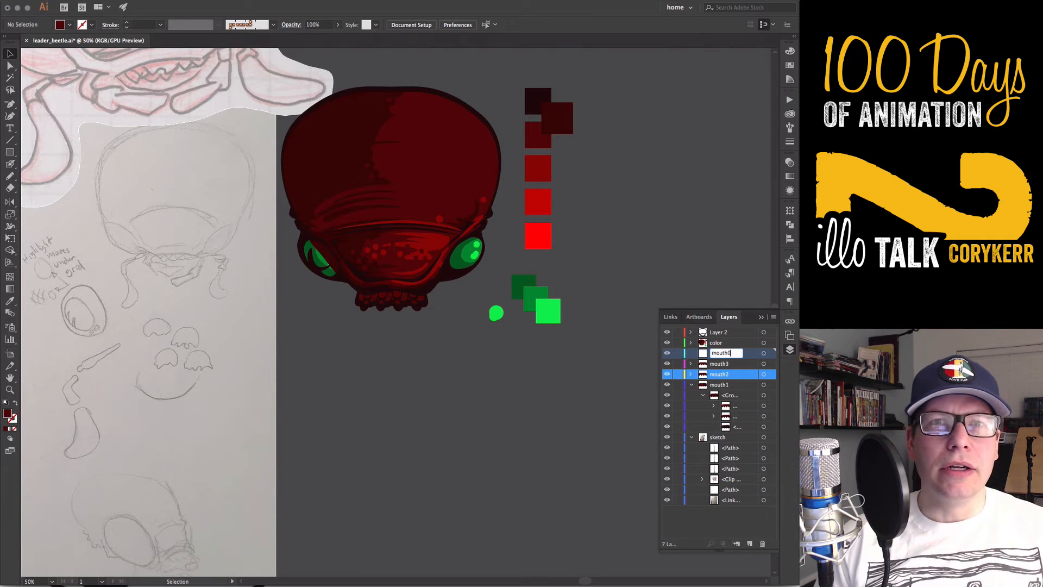
{"action": "left_click", "coordinate": [691, 374]}
{"action": "left_click_drag", "start_coordinate": [725, 363], "coordinate": [717, 427]}
{"action": "left_click", "coordinate": [725, 405]}
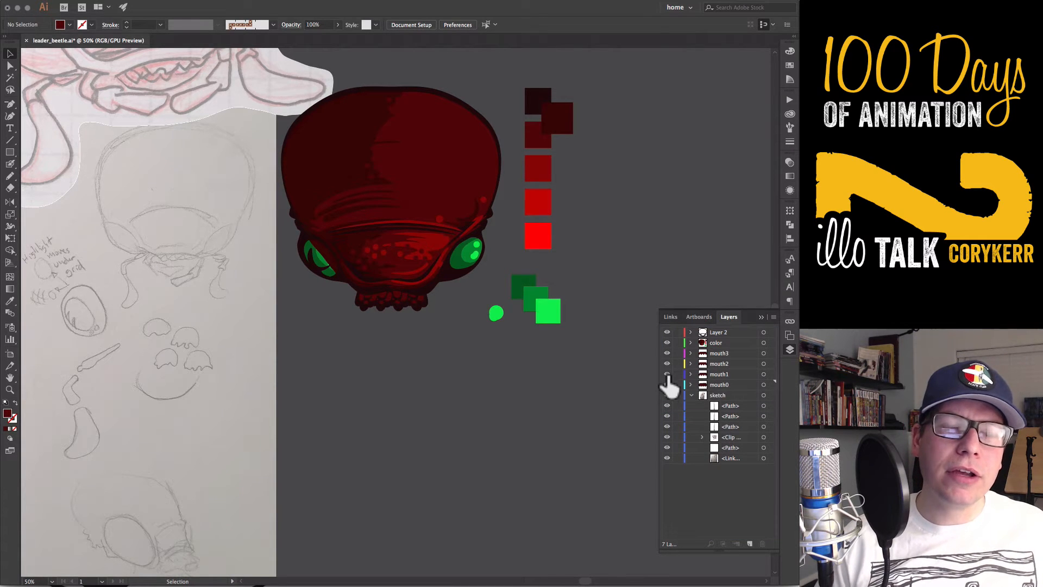
{"action": "left_click", "coordinate": [764, 374]}
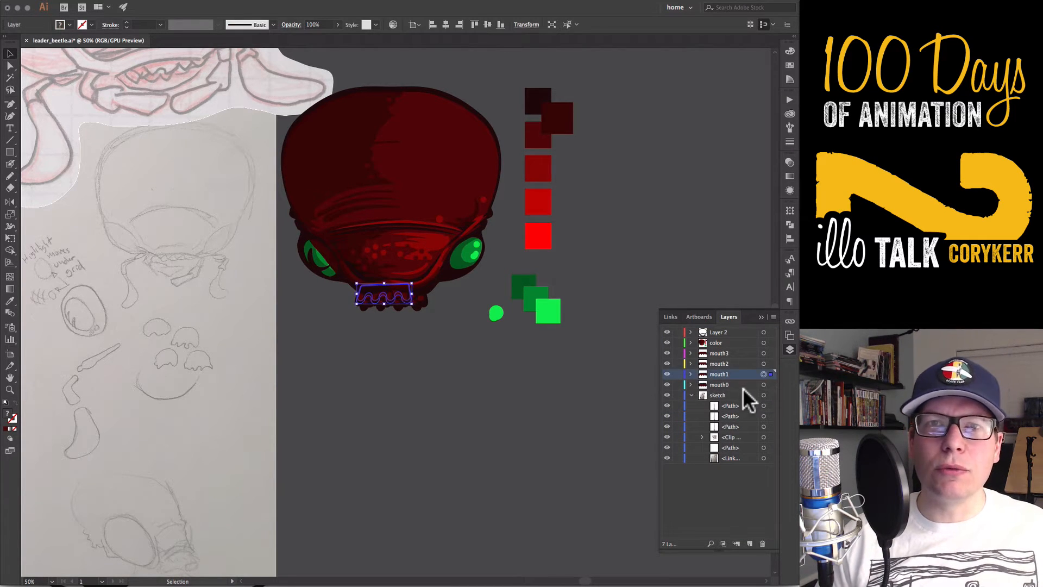
{"action": "left_click", "coordinate": [552, 423]}
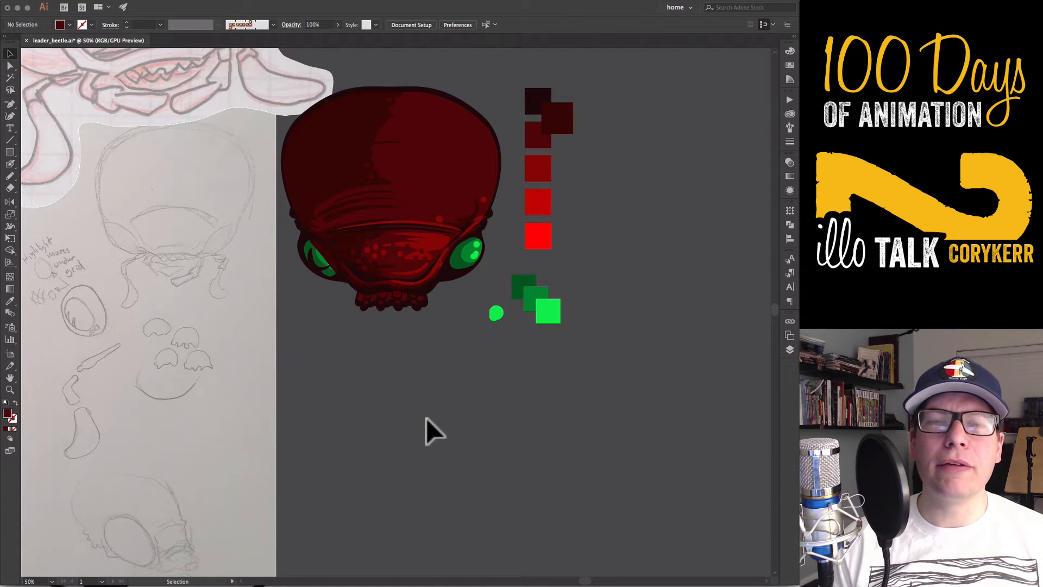
Trace the bent jaw segment to the left of the sketched teeth with an open Pen path
{"action": "left_click_drag", "start_coordinate": [352, 405], "coordinate": [433, 403]}
{"action": "left_click_drag", "start_coordinate": [359, 348], "coordinate": [373, 373]}
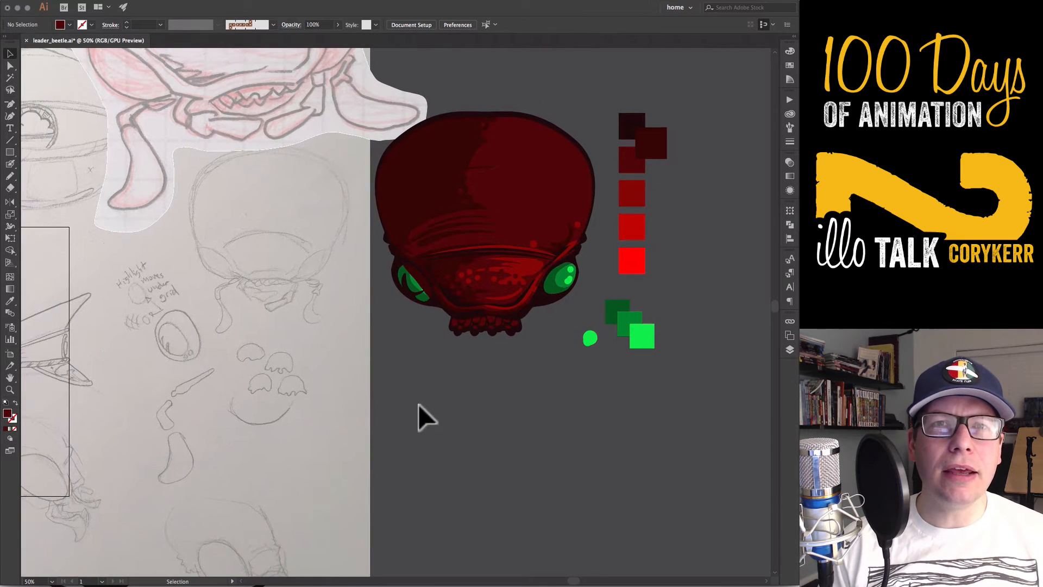
{"action": "key", "text": "p"}
{"action": "left_click", "coordinate": [214, 64]}
{"action": "left_click", "coordinate": [175, 108]}
{"action": "left_click_drag", "start_coordinate": [182, 119], "coordinate": [184, 120]}
{"action": "left_click", "coordinate": [196, 123]}
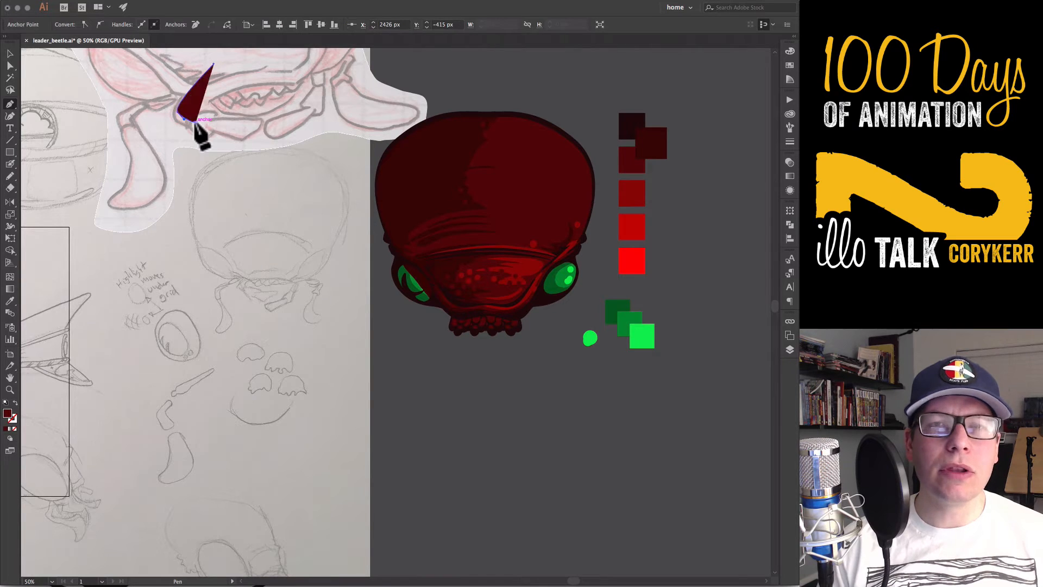
Swap the jaw path's fill to the stroke and thicken both ends with the Width tool to about 64.9 pt
{"action": "key", "text": "shift+x"}
{"action": "key", "text": "shift+w"}
{"action": "left_click_drag", "start_coordinate": [214, 65], "coordinate": [219, 68]}
{"action": "left_click_drag", "start_coordinate": [196, 123], "coordinate": [182, 109]}
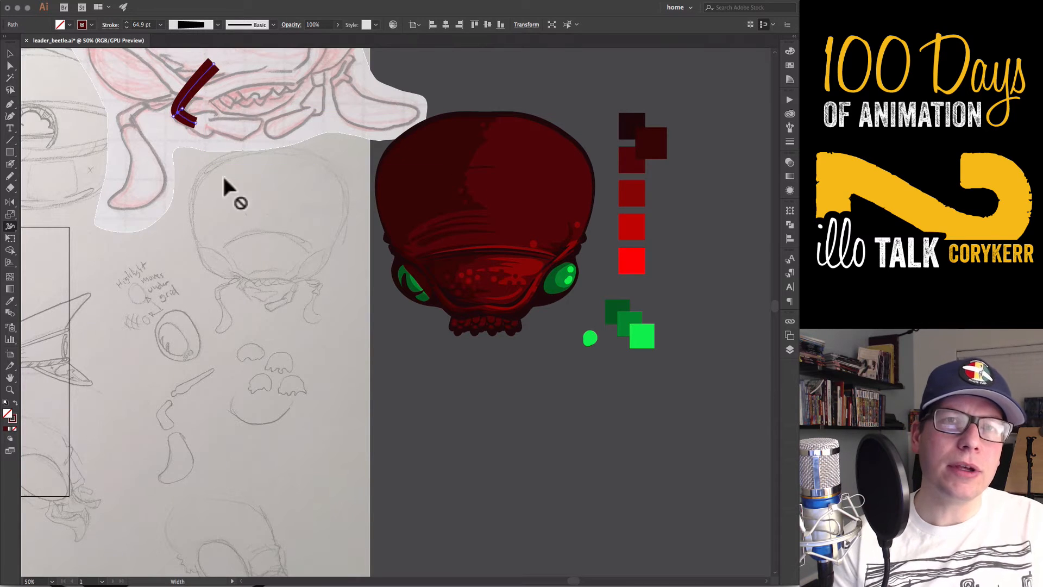
Outline the bent jaw stroke into a filled shape and simplify it at 70% curve precision with a 52° angle threshold
{"action": "key", "text": "a"}
{"action": "left_click", "coordinate": [181, 124]}
{"action": "left_click", "coordinate": [186, 121]}
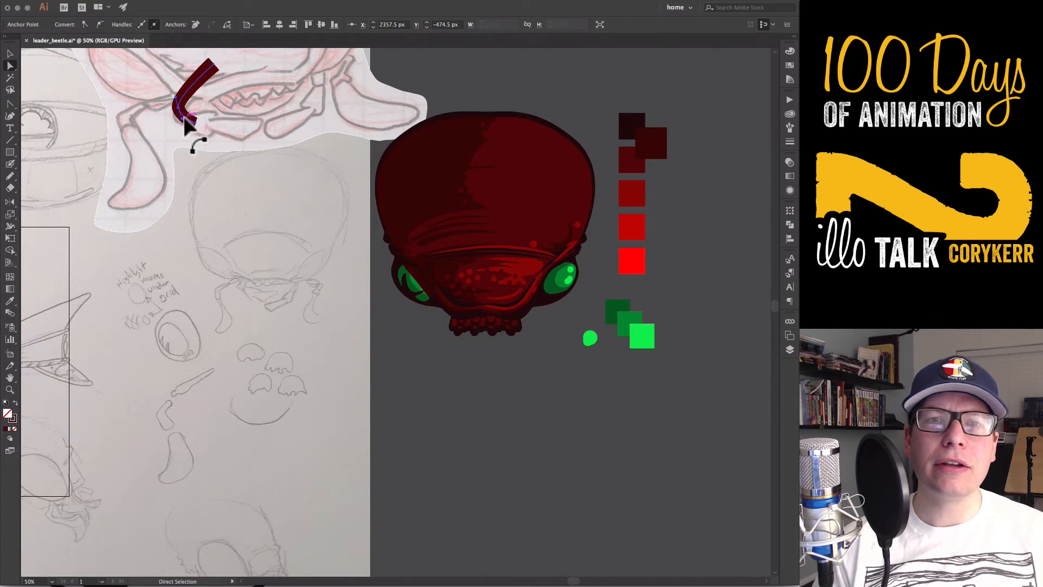
{"action": "left_click", "coordinate": [131, 0]}
{"action": "mouse_move", "coordinate": [184, 196]}
{"action": "left_click", "coordinate": [286, 221]}
{"action": "left_click", "coordinate": [130, 0]}
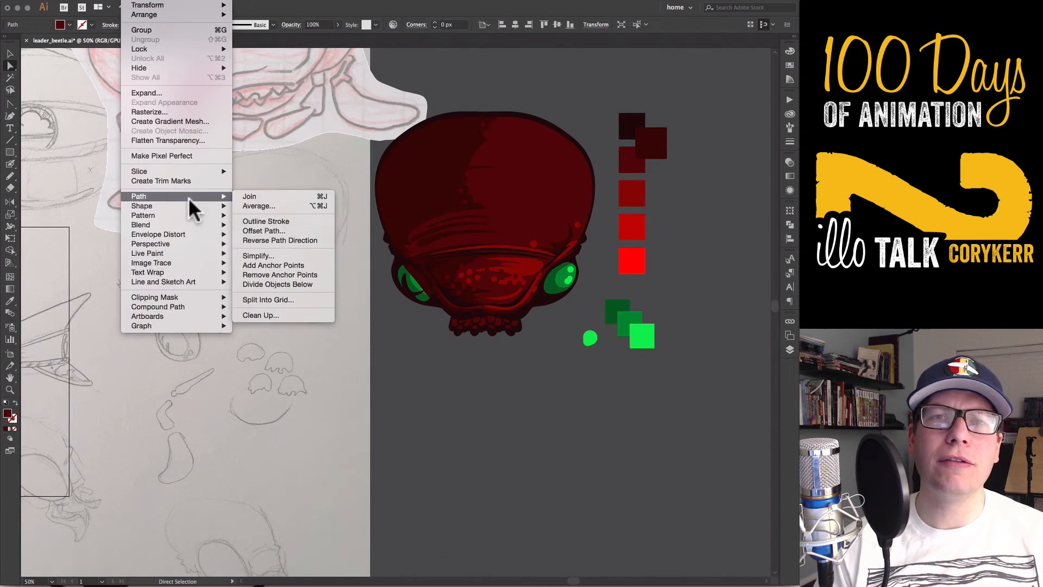
{"action": "left_click", "coordinate": [277, 255]}
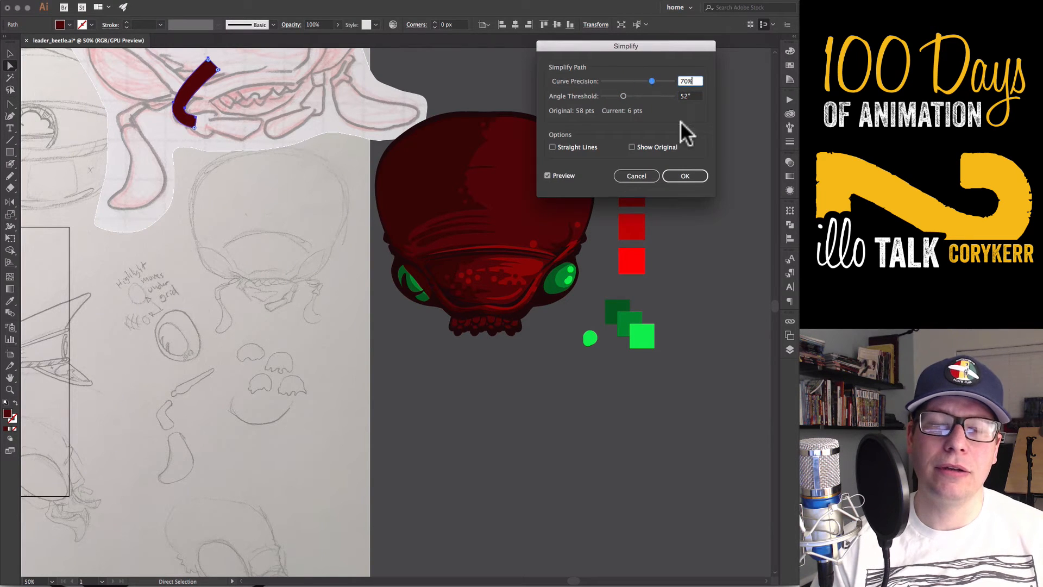
{"action": "key", "text": "Return"}
{"action": "left_click", "coordinate": [221, 186]}
Draw a closed, rounded wedge-shaped jaw segment with the Pen tool and place it below the colored head
{"action": "key", "text": "p"}
{"action": "left_click", "coordinate": [178, 147]}
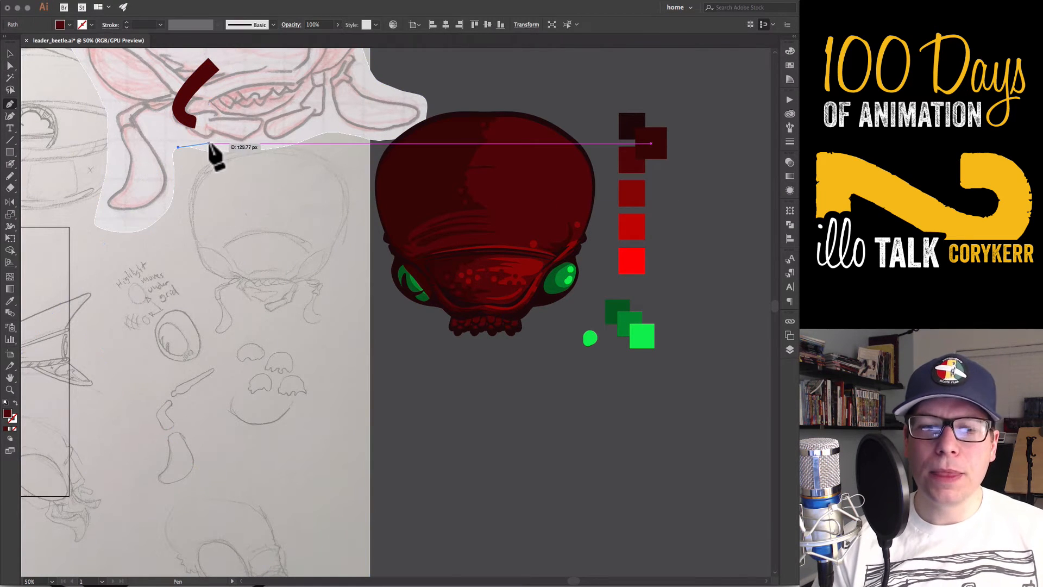
{"action": "left_click_drag", "start_coordinate": [211, 143], "coordinate": [215, 160]}
{"action": "left_click", "coordinate": [203, 176]}
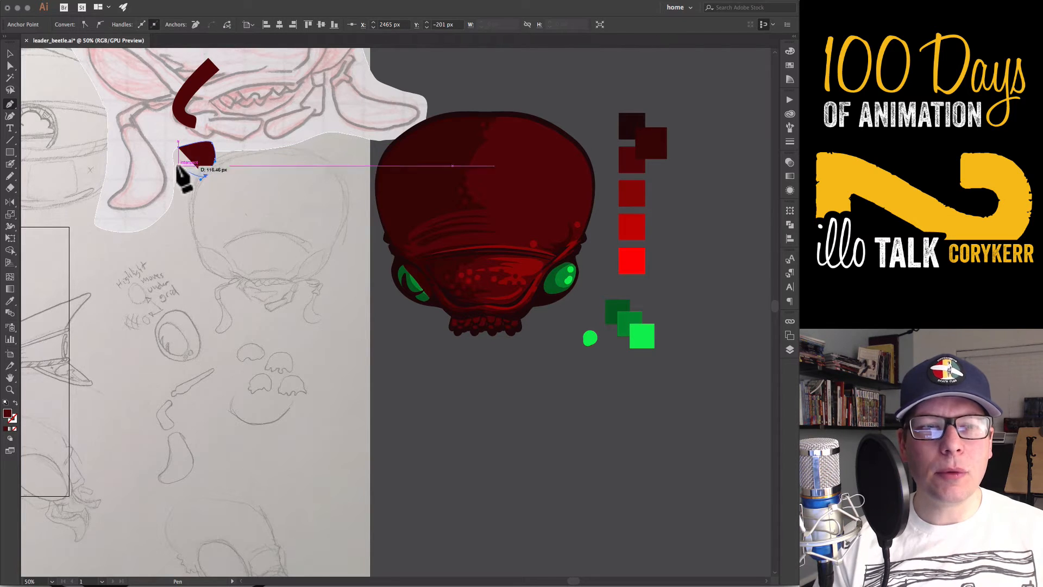
{"action": "left_click", "coordinate": [242, 2]}
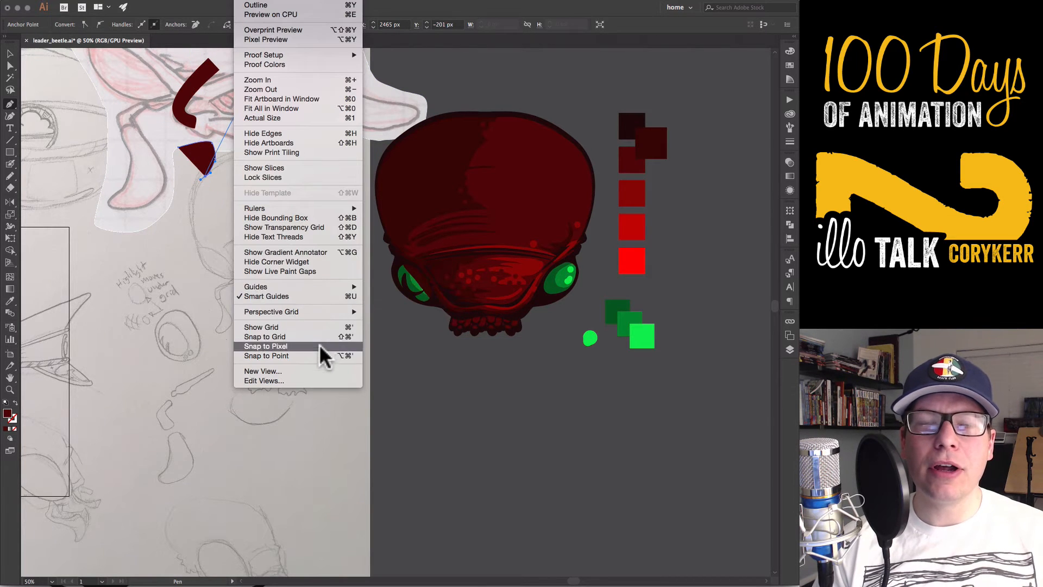
{"action": "left_click", "coordinate": [214, 254]}
{"action": "mouse_move", "coordinate": [174, 161]}
{"action": "left_mouse_down"}
{"action": "mouse_move", "coordinate": [207, 168]}
{"action": "mouse_move", "coordinate": [465, 409]}
{"action": "mouse_move", "coordinate": [438, 404]}
{"action": "left_mouse_up"}
{"action": "left_click", "coordinate": [178, 147]}
Give the wedge-shaped segment the sampled red fill and dark tapered outline of 24.759 pt
{"action": "key", "text": "v"}
{"action": "left_click", "coordinate": [476, 434]}
{"action": "left_click", "coordinate": [463, 413]}
{"action": "key", "text": "i"}
{"action": "key", "text": "shift+w"}
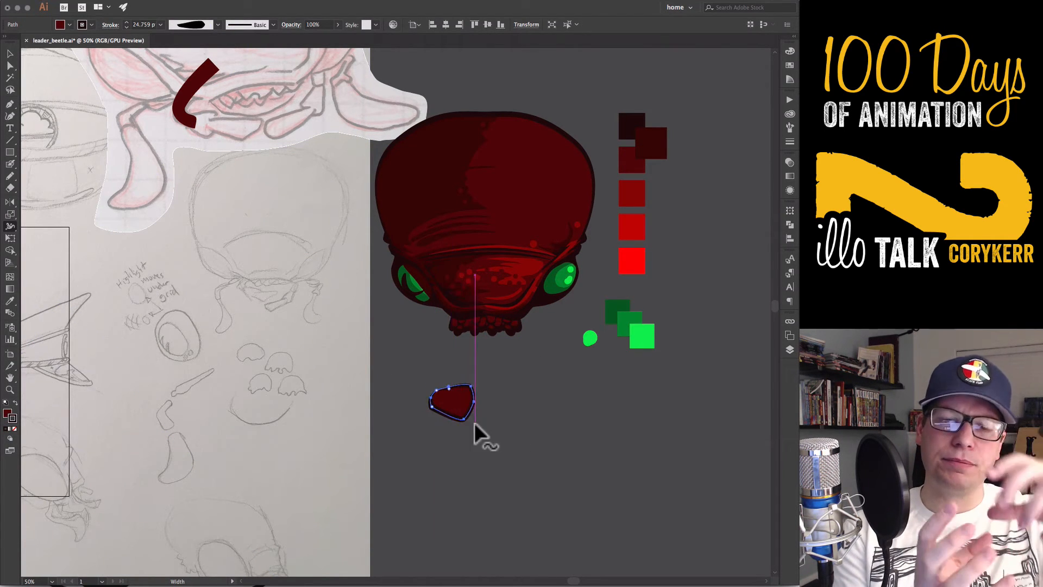
{"action": "key", "text": "v"}
{"action": "left_click", "coordinate": [481, 442]}
Draw a dark curved shadow shape with the Pencil inside the wide end of the jaw segment
{"action": "key", "text": "n"}
{"action": "key", "text": "shift+x"}
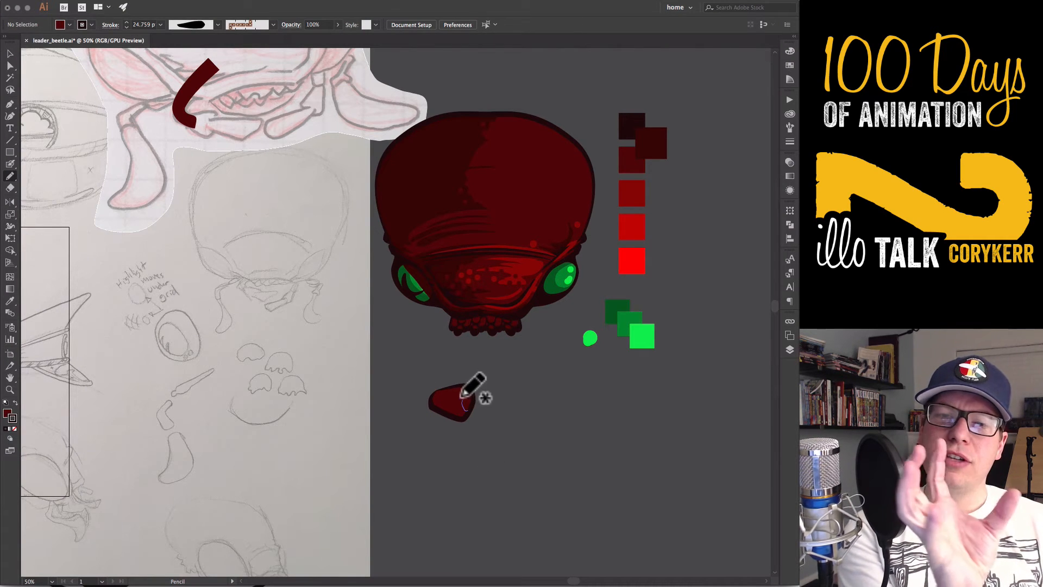
{"action": "mouse_move", "coordinate": [463, 396]}
{"action": "left_mouse_down"}
{"action": "mouse_move", "coordinate": [458, 419]}
{"action": "mouse_move", "coordinate": [468, 408]}
{"action": "left_mouse_up"}
{"action": "key", "text": "v"}
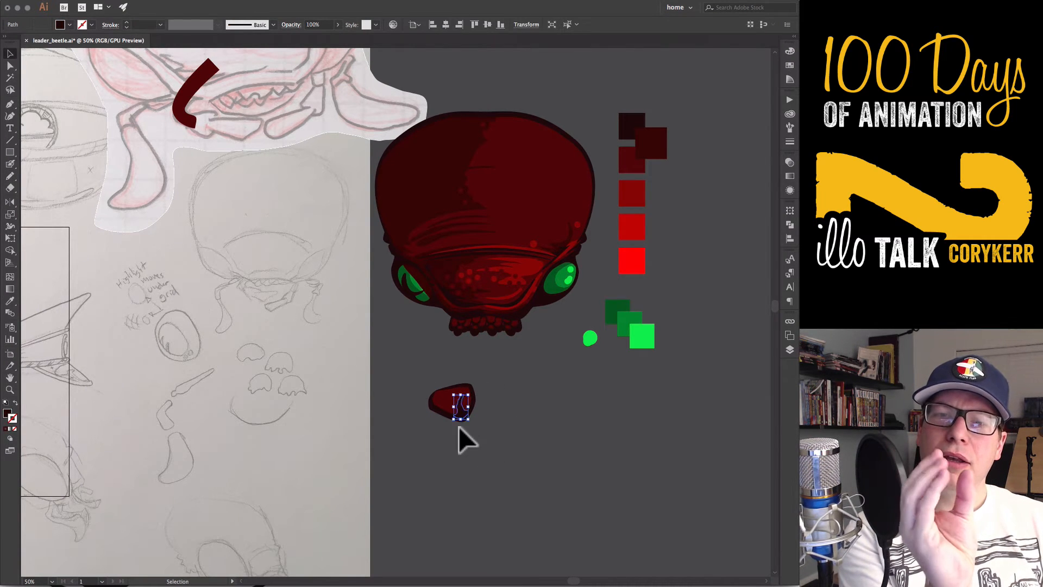
{"action": "left_click", "coordinate": [461, 428]}
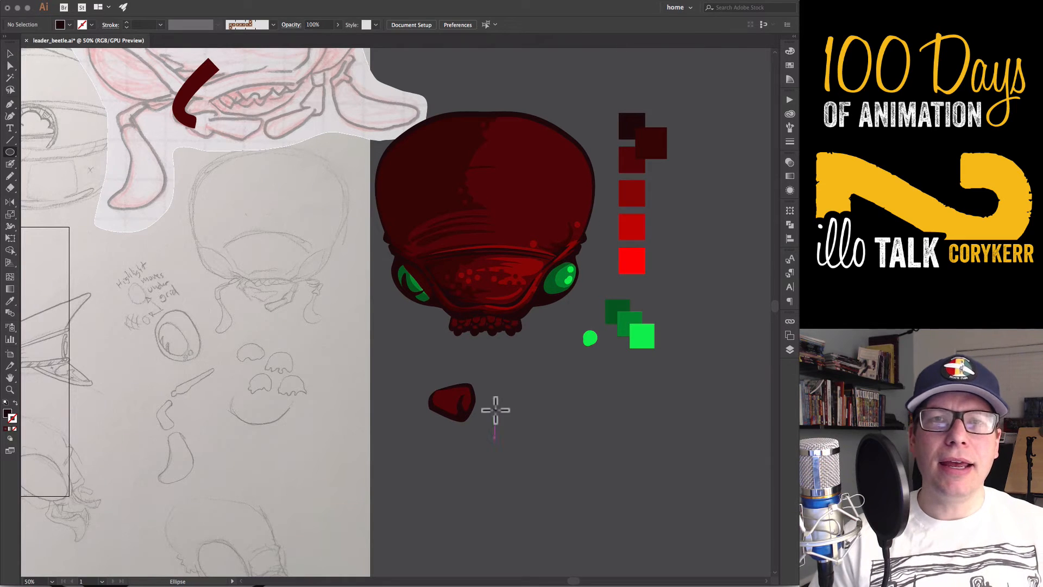
Draw a dark circular joint with a smaller red circle inside and place it over the segment's shadowed end
{"action": "left_click_drag", "start_coordinate": [494, 408], "coordinate": [510, 426]}
{"action": "key", "text": "v"}
{"action": "key", "text": "i"}
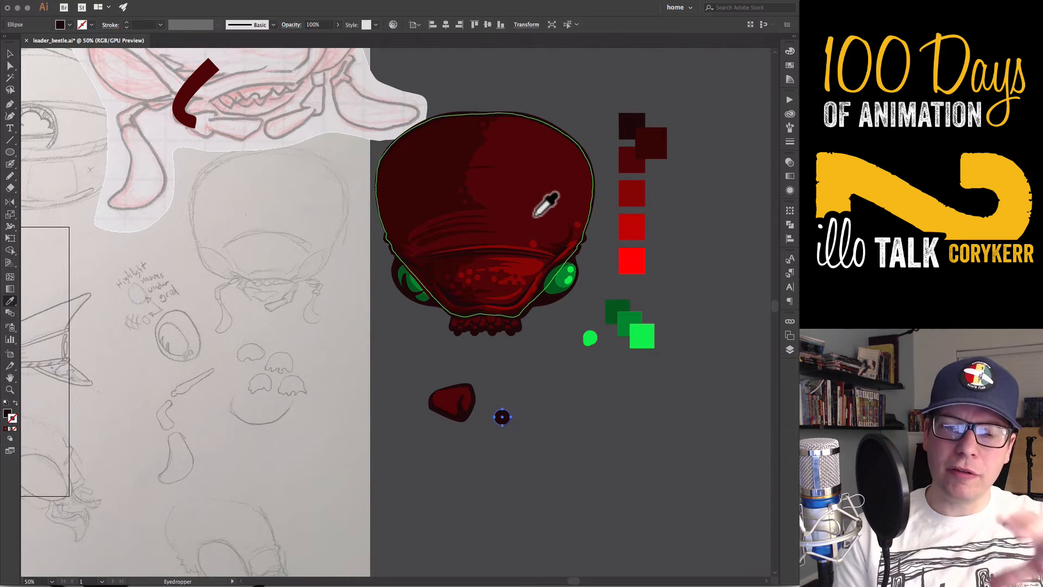
{"action": "key", "text": "v"}
{"action": "left_click_drag", "start_coordinate": [422, 458], "coordinate": [549, 364]}
{"action": "left_click_drag", "start_coordinate": [591, 372], "coordinate": [585, 367]}
{"action": "left_click_drag", "start_coordinate": [520, 366], "coordinate": [539, 349]}
{"action": "left_click_drag", "start_coordinate": [598, 287], "coordinate": [501, 396]}
{"action": "left_click_drag", "start_coordinate": [581, 333], "coordinate": [416, 269]}
Remove the surplus anchor points along the shadow's inner edge and reshape it into a smooth curve around the joint
{"action": "left_click", "coordinate": [351, 285]}
{"action": "key", "text": "a"}
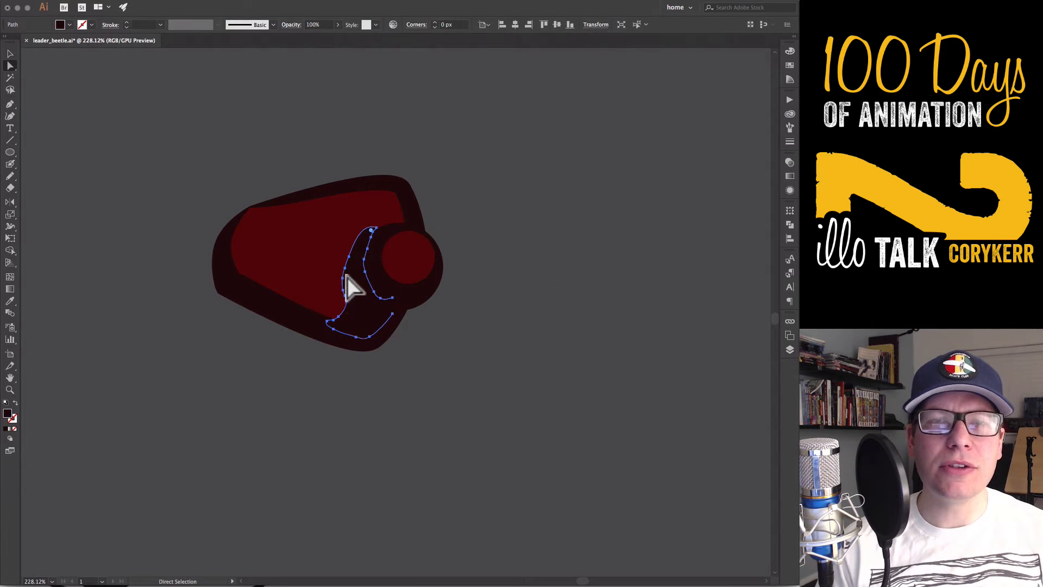
{"action": "key", "text": "minus"}
{"action": "left_click", "coordinate": [346, 276]}
{"action": "left_click", "coordinate": [348, 256]}
{"action": "left_click", "coordinate": [342, 289]}
{"action": "left_click", "coordinate": [346, 297]}
{"action": "key", "text": "a"}
{"action": "left_click_drag", "start_coordinate": [359, 224], "coordinate": [319, 249]}
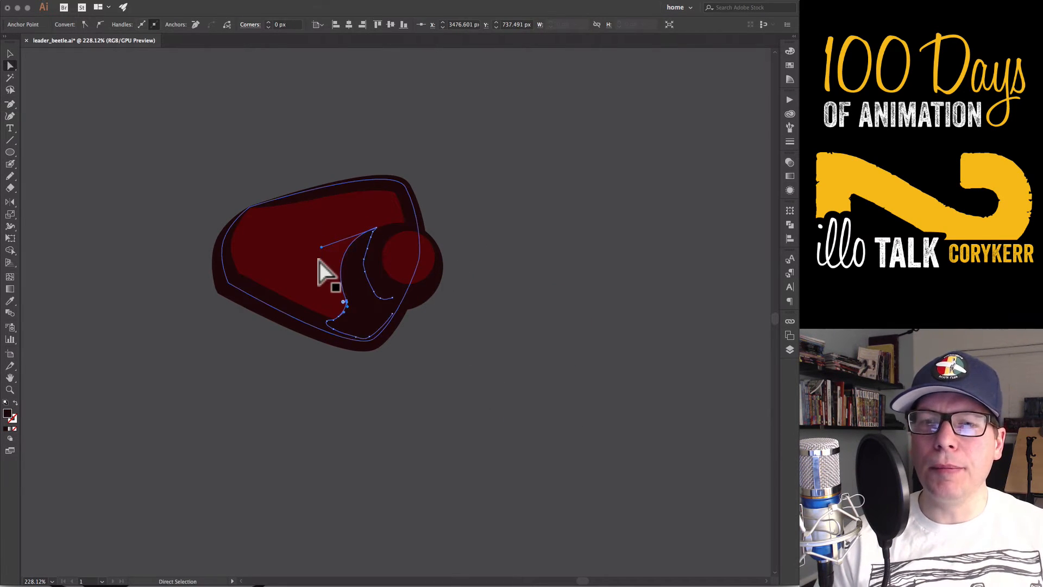
{"action": "key", "text": "super+shift+a"}
{"action": "key", "text": "v"}
{"action": "key", "text": "a"}
{"action": "left_click", "coordinate": [382, 217]}
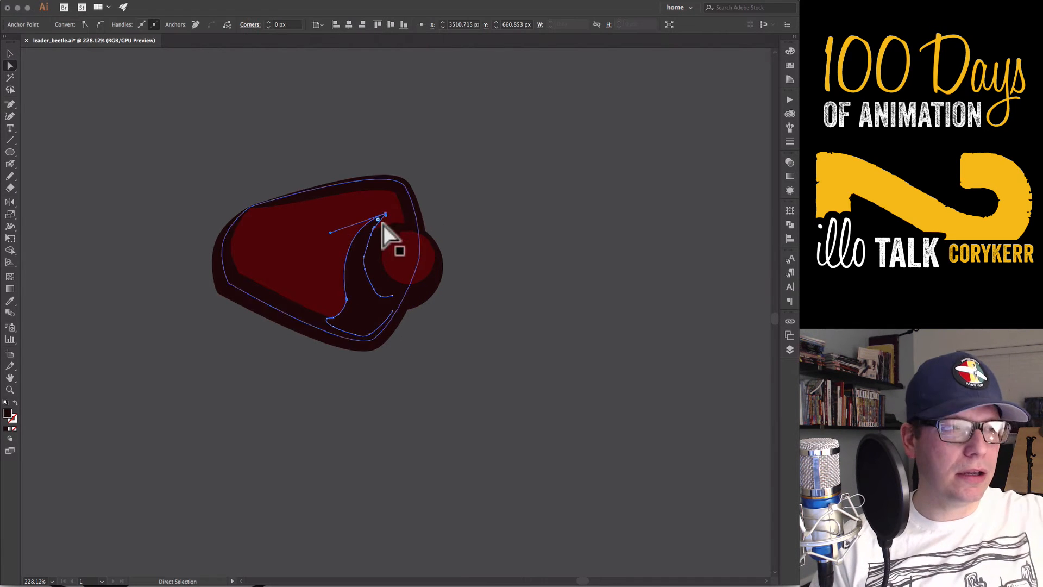
{"action": "left_click", "coordinate": [487, 325]}
Draw a triangular second jaw segment with the Pen tool beside the round joint
{"action": "key", "text": "super+minus"}
{"action": "key", "text": "super+minus"}
{"action": "key", "text": "super+minus"}
{"action": "key", "text": "super+minus"}
{"action": "key", "text": "super+minus"}
{"action": "left_click_drag", "start_coordinate": [390, 318], "coordinate": [454, 399]}
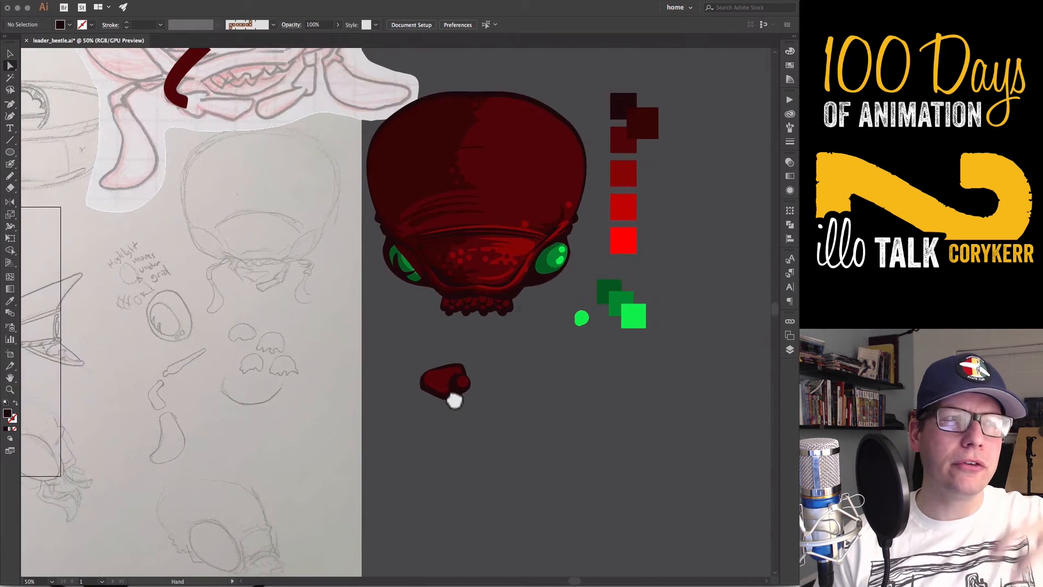
{"action": "key", "text": "p"}
{"action": "left_click", "coordinate": [489, 387]}
{"action": "left_click", "coordinate": [541, 385]}
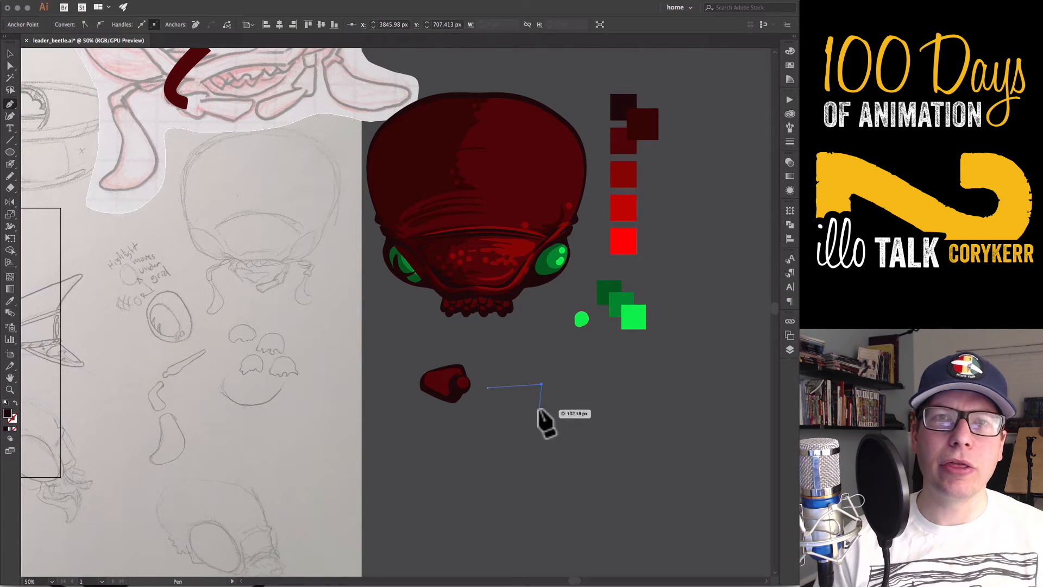
{"action": "left_click", "coordinate": [520, 415]}
{"action": "left_click", "coordinate": [474, 392]}
{"action": "left_click_drag", "start_coordinate": [488, 388], "coordinate": [514, 413]}
Curve the wide end of the triangular segment and move its narrow tip onto the round joint
{"action": "key", "text": "shift+c"}
{"action": "left_click_drag", "start_coordinate": [541, 384], "coordinate": [501, 400]}
{"action": "key", "text": "p"}
{"action": "left_click", "coordinate": [488, 388]}
{"action": "key", "text": "a"}
{"action": "left_click", "coordinate": [474, 393]}
{"action": "key", "text": "v"}
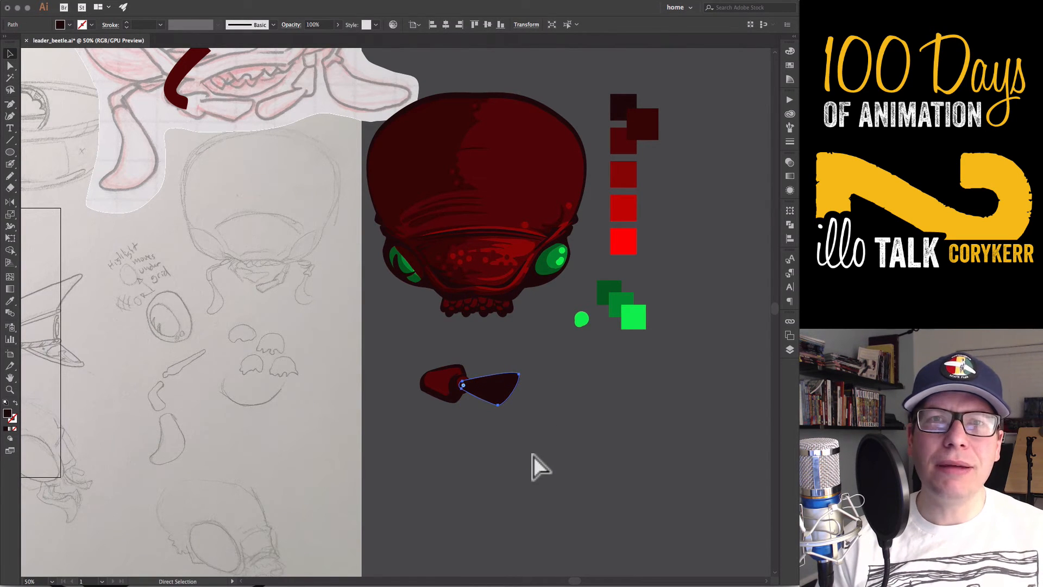
Copy the first segment's outlined style to the triangular segment and fit a smaller red shape without stroke inside it
{"action": "key", "text": "i"}
{"action": "left_click", "coordinate": [452, 395]}
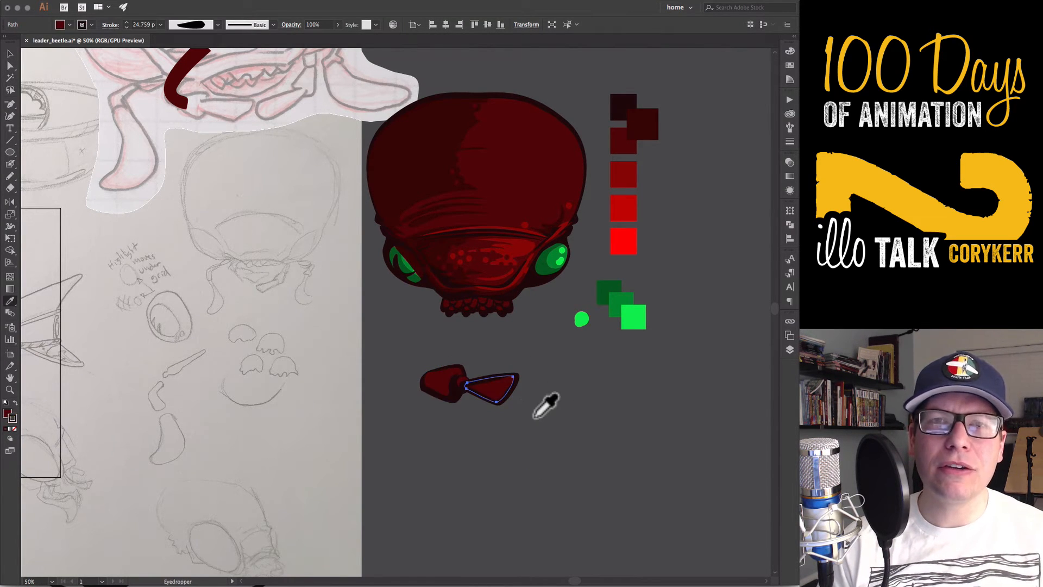
{"action": "key", "text": "slash"}
{"action": "key", "text": "v"}
{"action": "left_click_drag", "start_coordinate": [491, 405], "coordinate": [493, 399]}
{"action": "left_click_drag", "start_coordinate": [470, 390], "coordinate": [475, 391]}
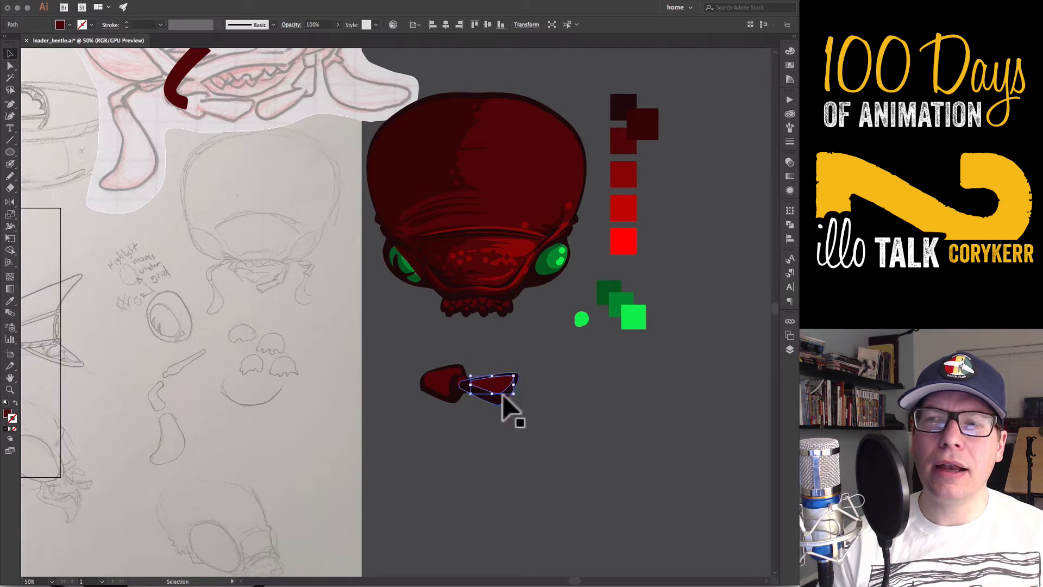
Bring the round joint to the front and pull the inner red shape's narrow tip toward it
{"action": "left_click", "coordinate": [537, 390]}
{"action": "left_click", "coordinate": [464, 383]}
{"action": "key", "text": "shift+super+bracketright"}
{"action": "left_click", "coordinate": [480, 424]}
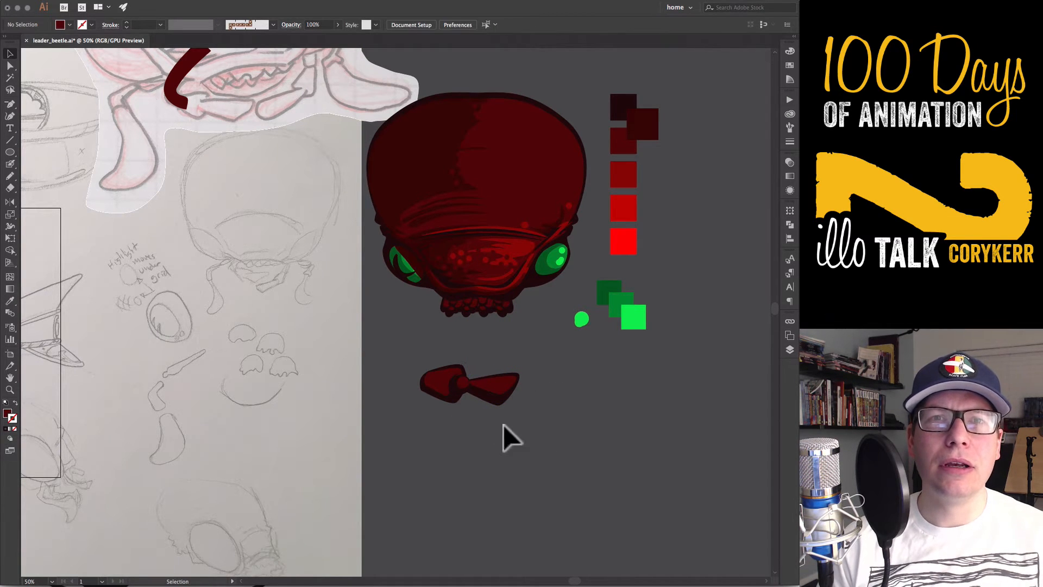
{"action": "key", "text": "a"}
{"action": "left_click", "coordinate": [475, 384]}
{"action": "left_click_drag", "start_coordinate": [474, 382], "coordinate": [465, 380]}
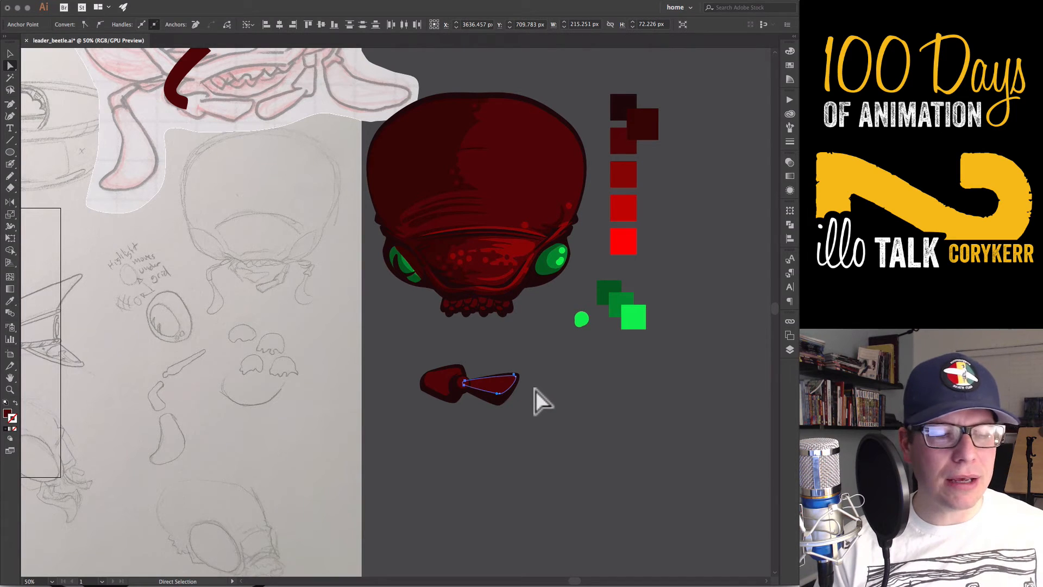
{"action": "left_click", "coordinate": [534, 392]}
Flatten the first jaw segment and adjust its shaded end to fit around the joint
{"action": "key", "text": "v"}
{"action": "left_click", "coordinate": [466, 382]}
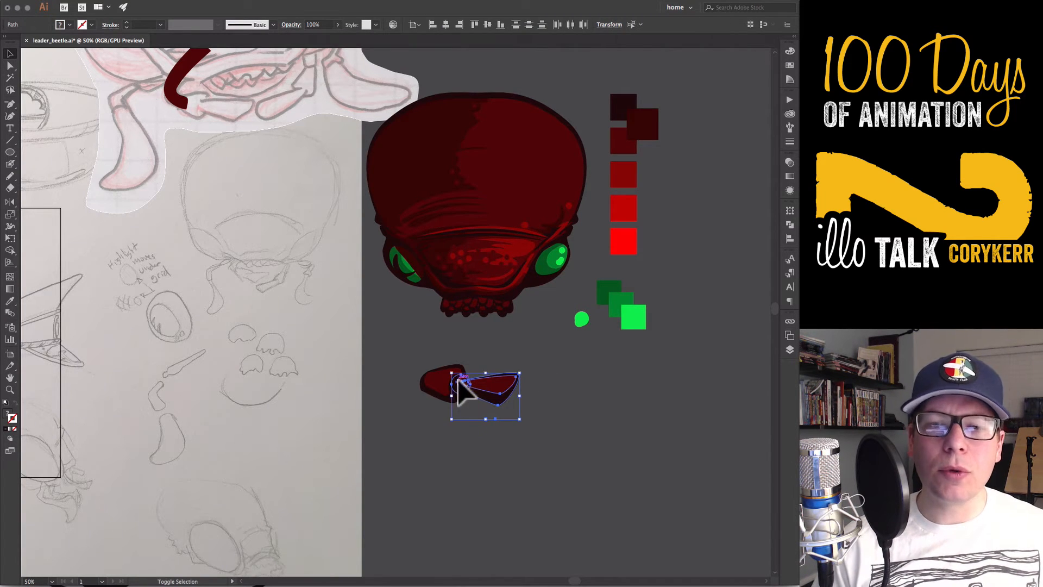
{"action": "left_click", "coordinate": [488, 512]}
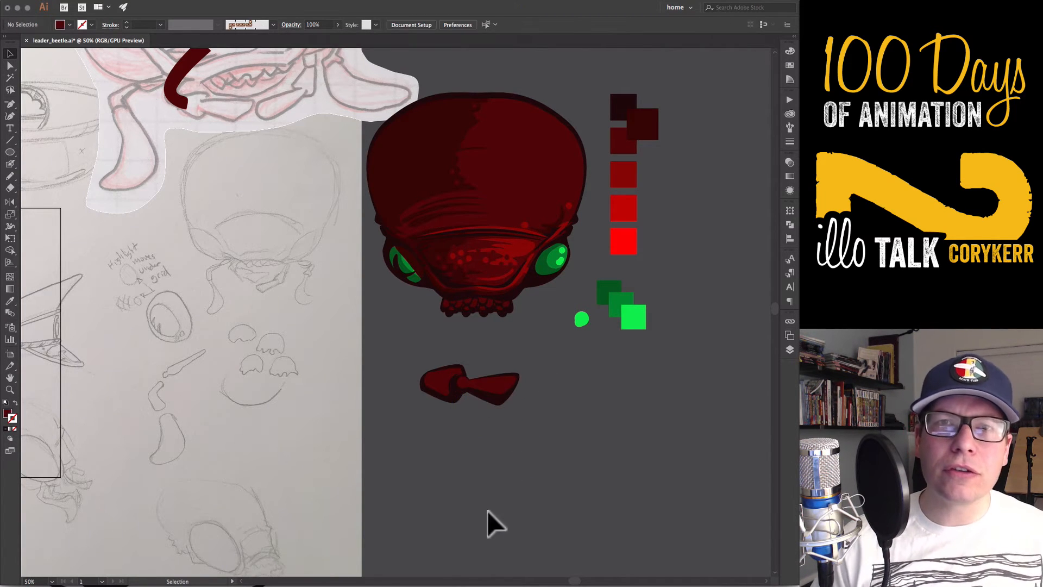
{"action": "left_click", "coordinate": [433, 394]}
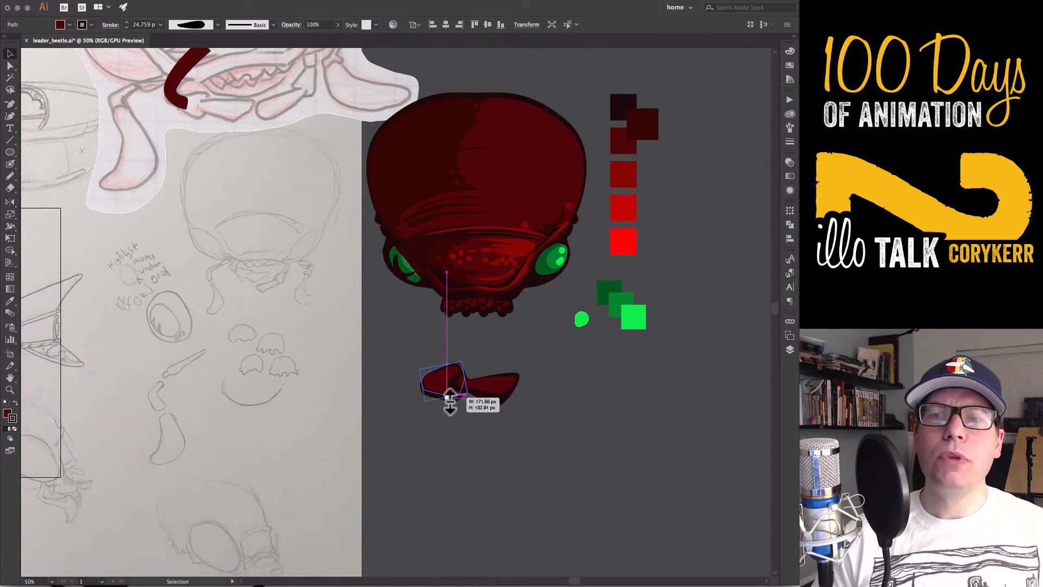
{"action": "left_click", "coordinate": [456, 417]}
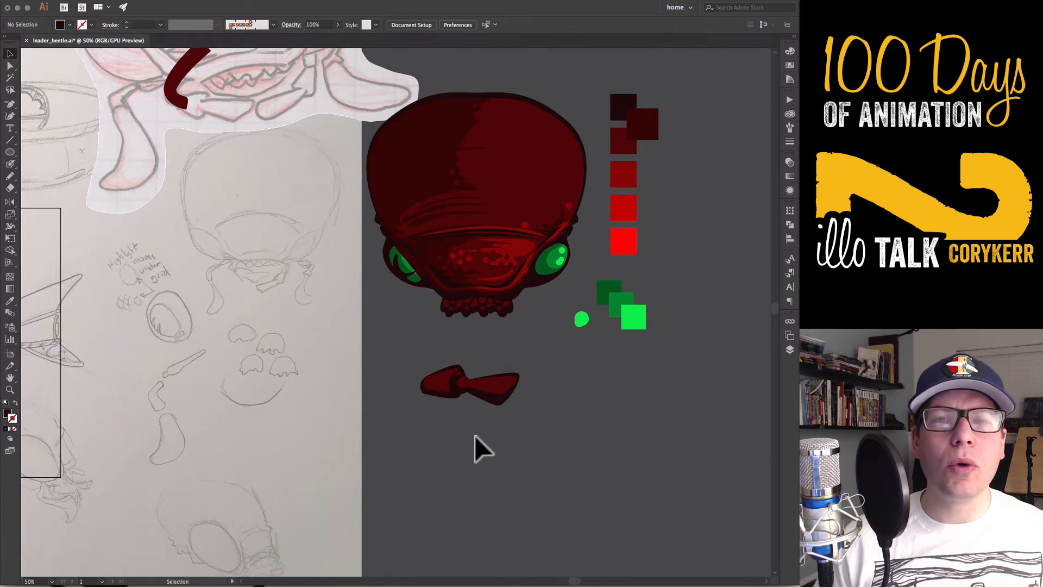
{"action": "left_click_drag", "start_coordinate": [450, 392], "coordinate": [459, 385]}
Move the simplified bent jaw shape off the sketch to the empty area below the new jaw segments
{"action": "left_click", "coordinate": [539, 388]}
{"action": "left_click_drag", "start_coordinate": [539, 388], "coordinate": [435, 418]}
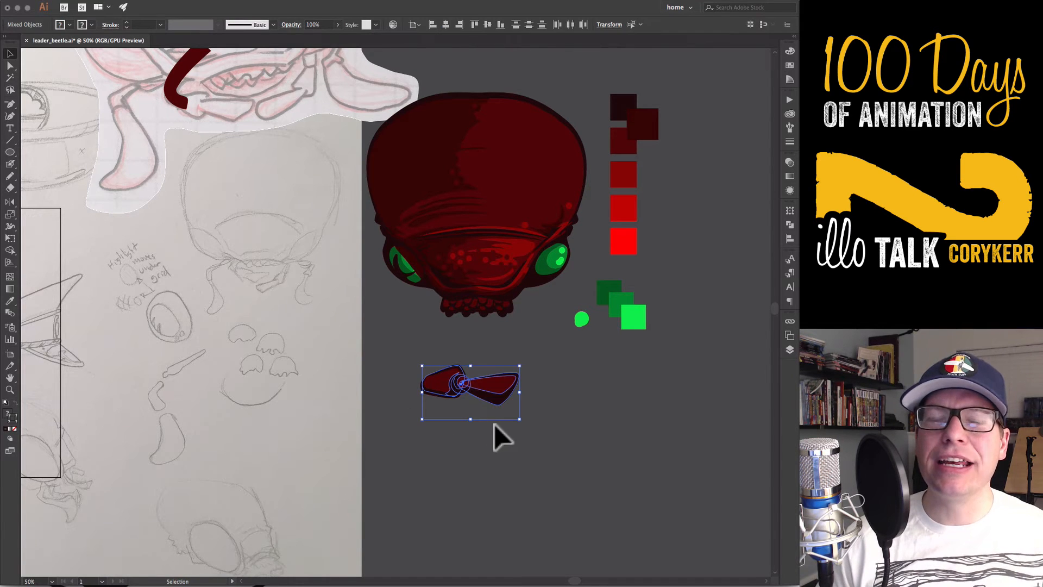
{"action": "left_click_drag", "start_coordinate": [493, 394], "coordinate": [410, 470]}
Scale down and rotate the first jaw segment so it fits more tightly around the round joint
{"action": "left_click", "coordinate": [449, 383]}
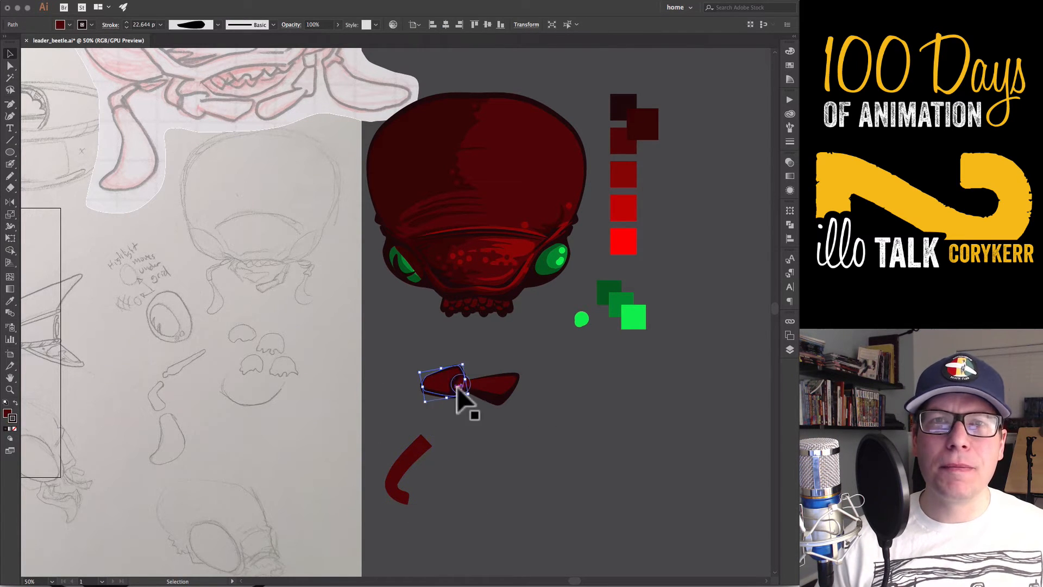
{"action": "mouse_move", "coordinate": [464, 364]}
{"action": "left_mouse_down"}
{"action": "mouse_move", "coordinate": [467, 373]}
{"action": "mouse_move", "coordinate": [430, 397]}
{"action": "left_mouse_up"}
{"action": "key", "text": "e"}
{"action": "key", "text": "v"}
{"action": "left_click", "coordinate": [454, 424]}
{"action": "left_click", "coordinate": [446, 393]}
{"action": "left_click_drag", "start_coordinate": [449, 373], "coordinate": [450, 370]}
{"action": "left_click", "coordinate": [461, 421]}
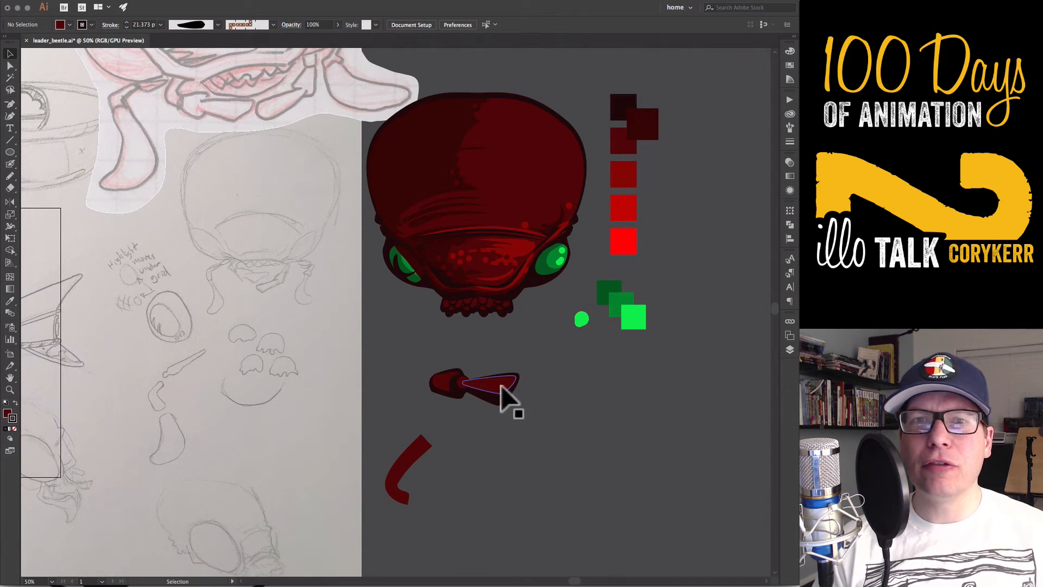
{"action": "left_click_drag", "start_coordinate": [523, 410], "coordinate": [452, 374]}
{"action": "left_click", "coordinate": [416, 454]}
{"action": "left_click", "coordinate": [488, 462]}
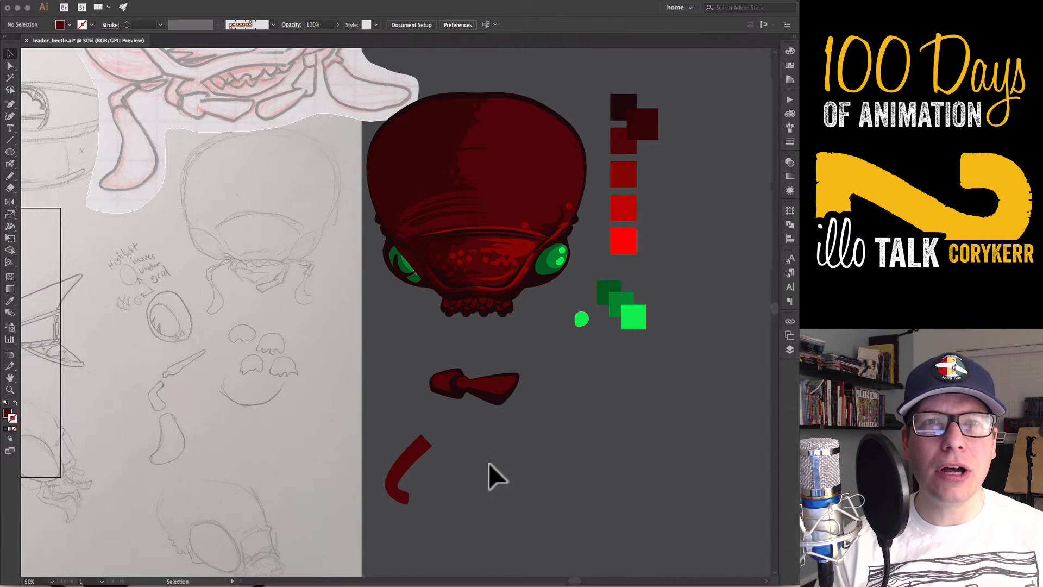
Draw an open bent path below the triangular segment with the Pen tool and swap its fill to the stroke
{"action": "key", "text": "p"}
{"action": "left_click", "coordinate": [528, 408]}
{"action": "left_click_drag", "start_coordinate": [497, 467], "coordinate": [507, 478]}
{"action": "left_click", "coordinate": [520, 490]}
{"action": "key", "text": "shift+x"}
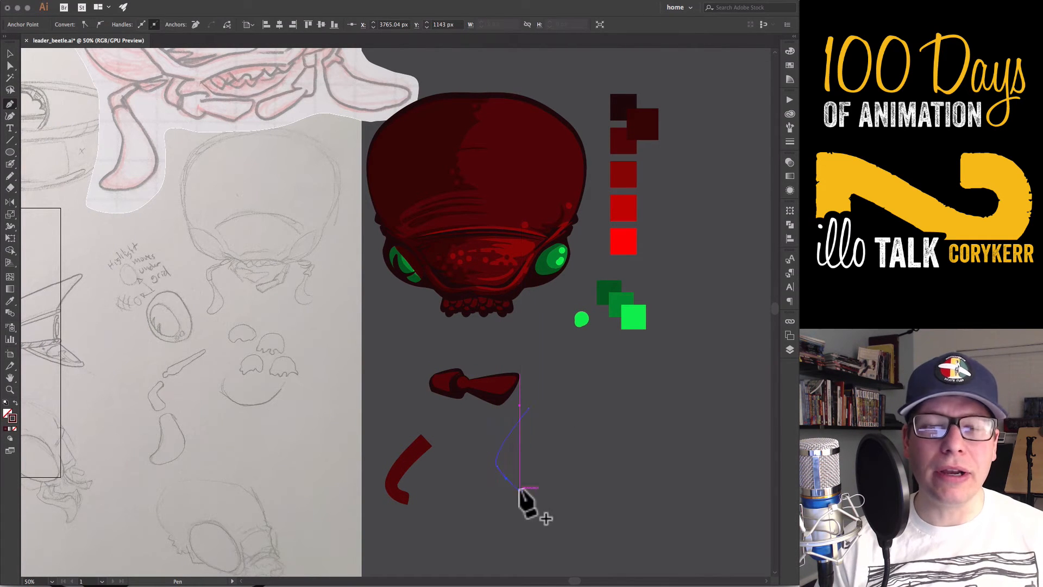
Set the bent path's stroke to 60 pt with round caps and round corners
{"action": "left_click", "coordinate": [790, 141]}
{"action": "left_click", "coordinate": [737, 110]}
{"action": "left_click", "coordinate": [752, 263]}
{"action": "left_click", "coordinate": [738, 110]}
{"action": "left_click", "coordinate": [748, 329]}
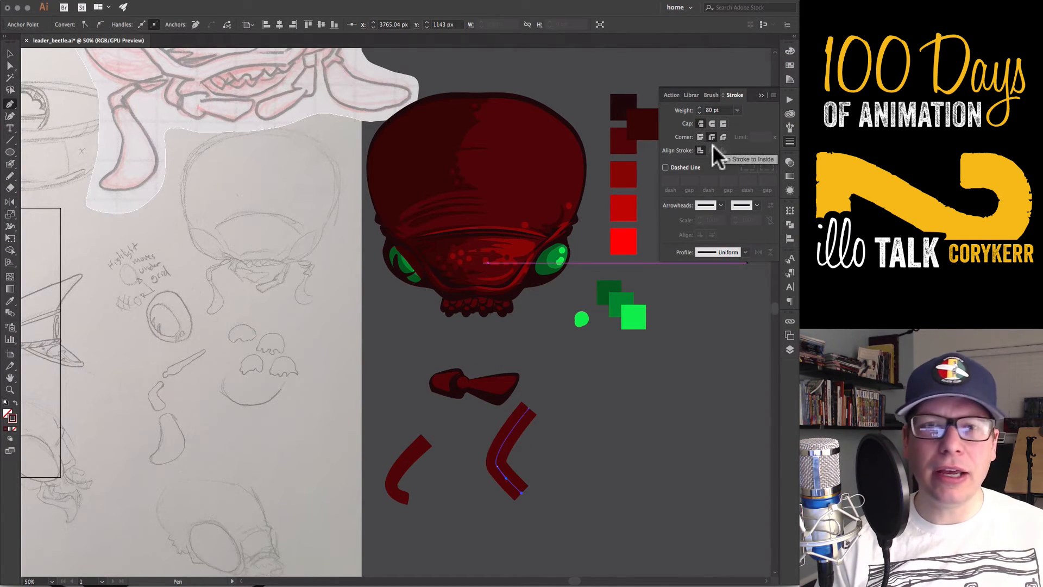
{"action": "left_click", "coordinate": [738, 110]}
{"action": "left_click", "coordinate": [748, 329]}
Convert the thick bent stroke into a filled outline shape with Outline Stroke
{"action": "left_click", "coordinate": [137, 0]}
{"action": "mouse_move", "coordinate": [149, 196]}
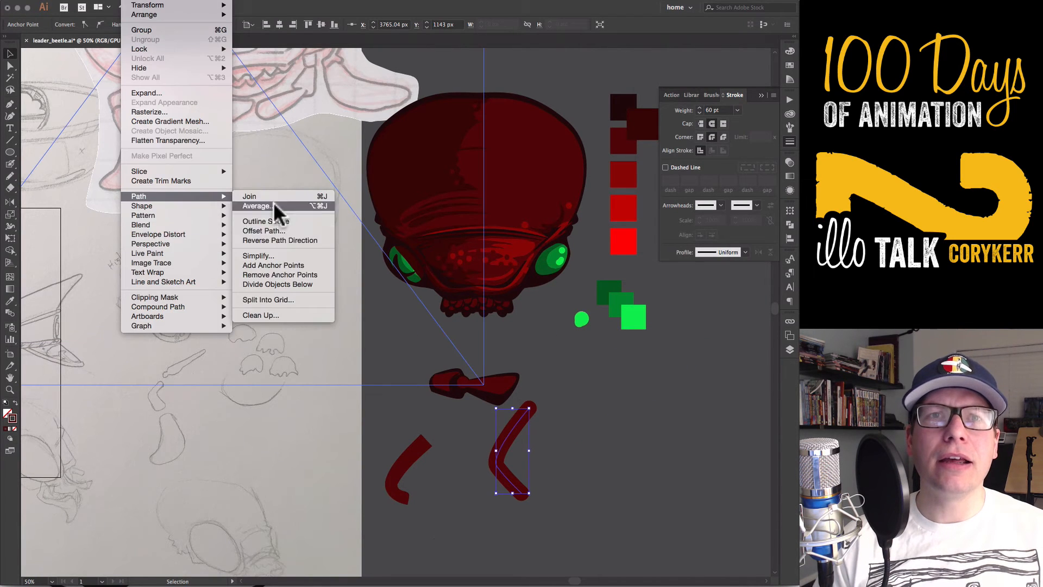
{"action": "left_click", "coordinate": [282, 220]}
{"action": "key", "text": "a"}
Sample the head artwork's outlined style onto the bent shape, align its stroke to the inside and set it to 12 pt
{"action": "key", "text": "i"}
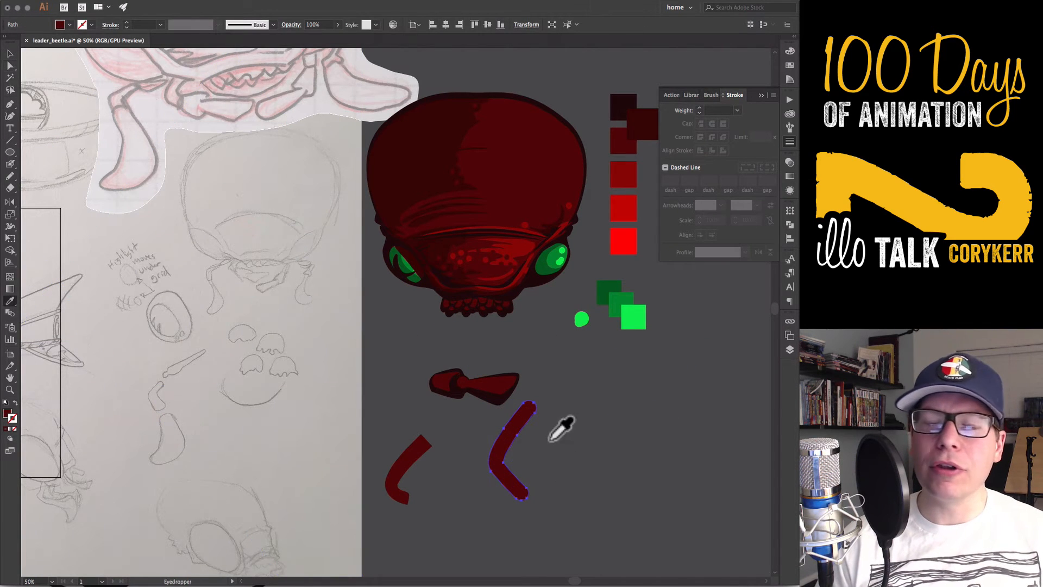
{"action": "left_click", "coordinate": [513, 297], "text": "shift"}
{"action": "left_click", "coordinate": [789, 142]}
{"action": "left_click", "coordinate": [712, 150]}
{"action": "left_click", "coordinate": [699, 107], "text": "shift"}
{"action": "left_click", "coordinate": [700, 108]}
{"action": "left_click", "coordinate": [700, 108]}
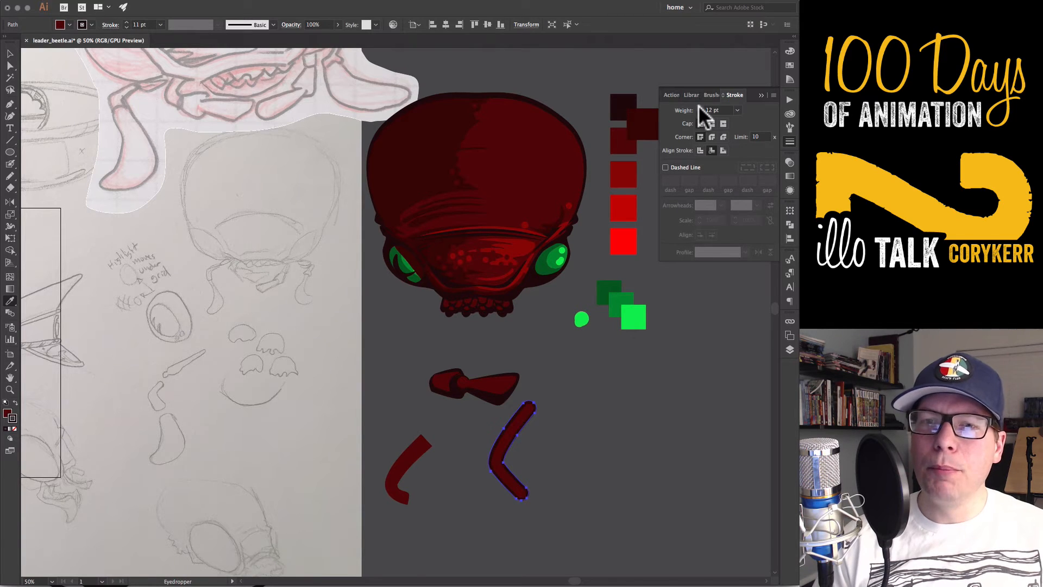
Move and rotate the bent shape so its lower end meets the first jaw segment, and select the assembled jaw pieces
{"action": "key", "text": "v"}
{"action": "left_click", "coordinate": [554, 452]}
{"action": "left_click_drag", "start_coordinate": [517, 489], "coordinate": [464, 412]}
{"action": "left_click", "coordinate": [511, 400], "text": "shift"}
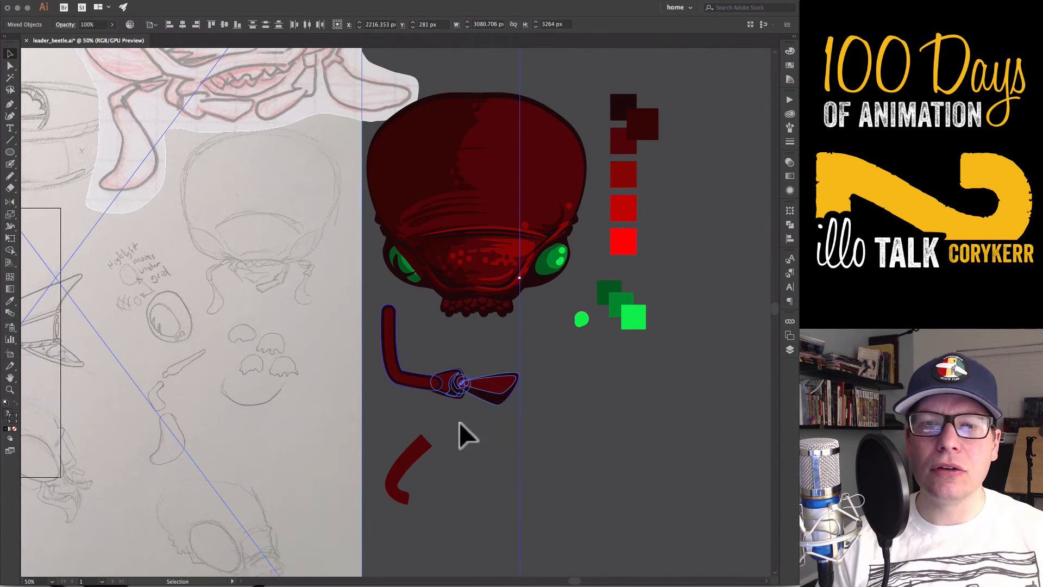
Create a layer named "antanea L M" below the mouth2 layer, group the jaw pieces and send the group to that layer
{"action": "left_click", "coordinate": [790, 349]}
{"action": "key", "text": "super+g"}
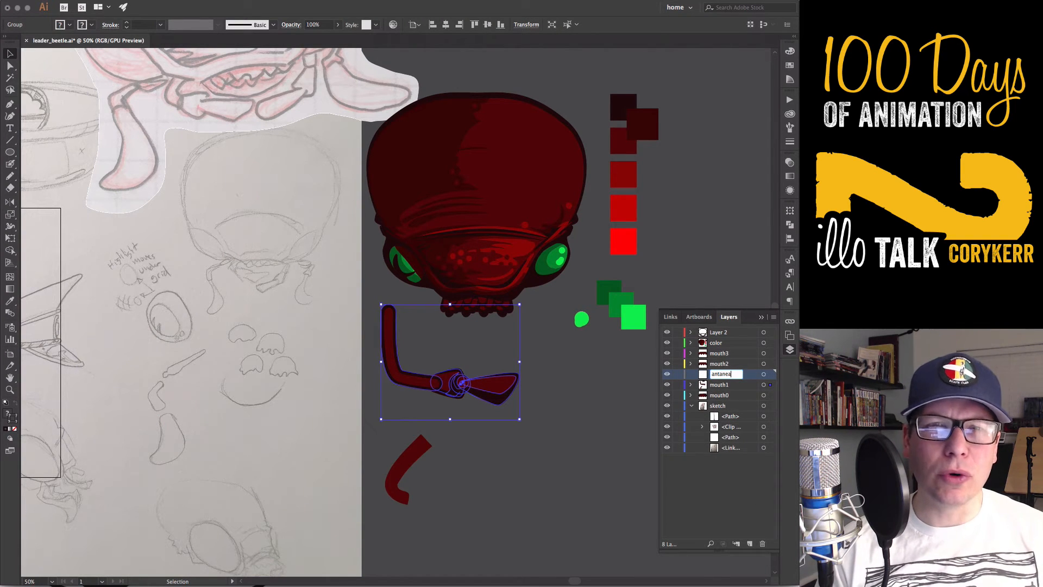
{"action": "key", "text": "Return"}
{"action": "right_click", "coordinate": [496, 388]}
{"action": "mouse_move", "coordinate": [521, 490]}
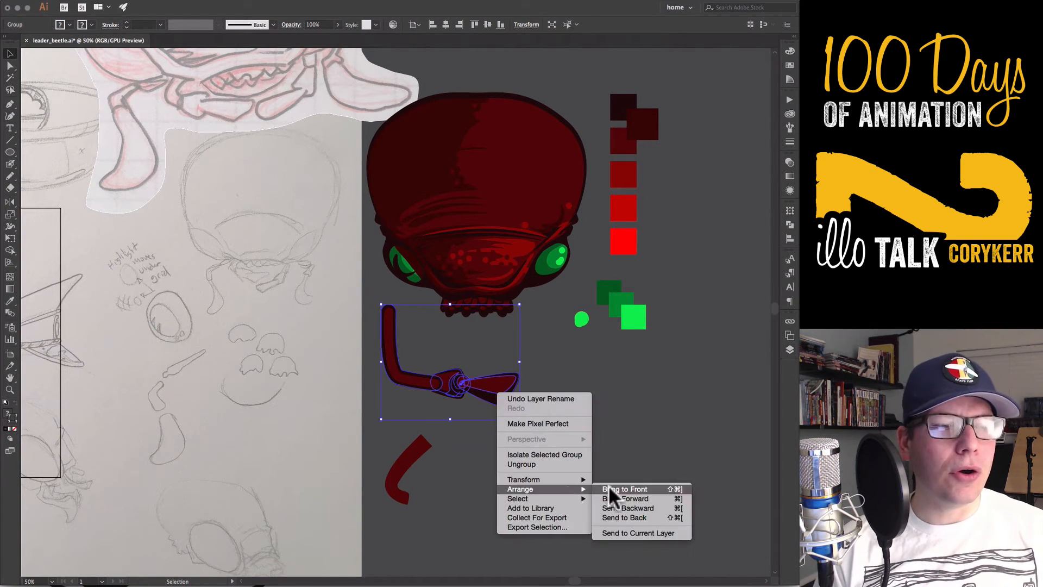
{"action": "left_click", "coordinate": [639, 533]}
Rotate the grouped jaw diagonally, scale it down with its outline and place it in the empty space below the head
{"action": "left_click_drag", "start_coordinate": [397, 406], "coordinate": [420, 357]}
{"action": "key", "text": "super+shift+g"}
{"action": "left_click", "coordinate": [422, 357]}
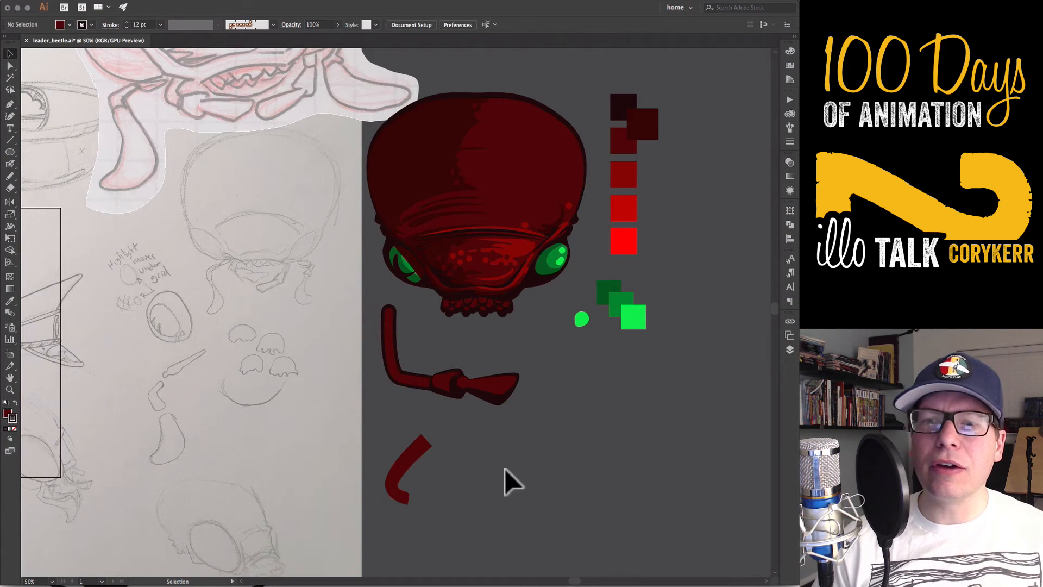
{"action": "left_click", "coordinate": [426, 408]}
{"action": "left_click_drag", "start_coordinate": [522, 423], "coordinate": [471, 452]}
{"action": "left_click_drag", "start_coordinate": [468, 397], "coordinate": [489, 368]}
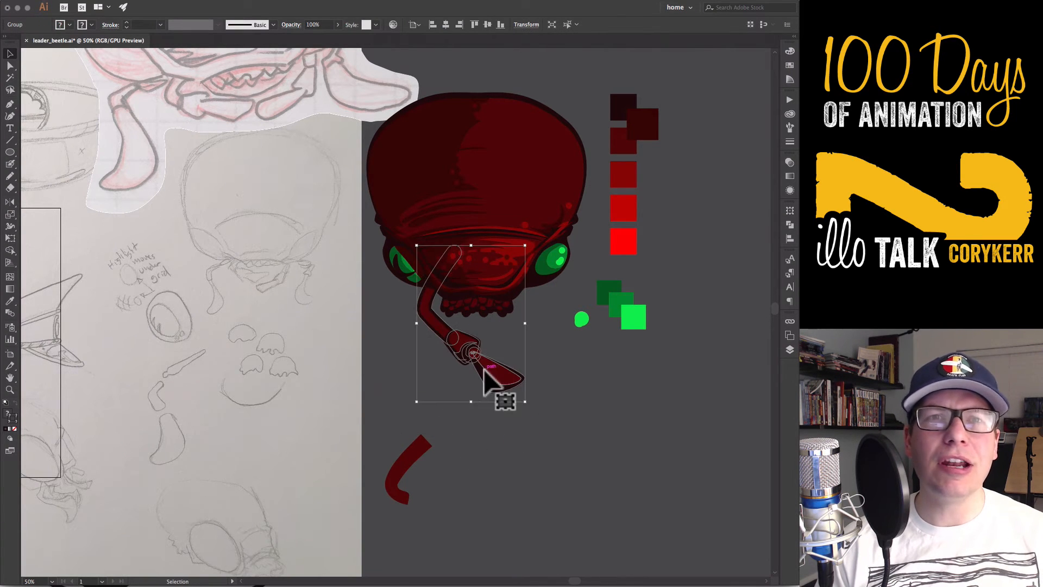
{"action": "left_click_drag", "start_coordinate": [524, 401], "coordinate": [496, 352]}
{"action": "left_click_drag", "start_coordinate": [476, 337], "coordinate": [533, 439]}
{"action": "left_click", "coordinate": [469, 348]}
{"action": "left_click", "coordinate": [462, 341]}
Reshape the jaw's upper bent segment by moving its elbow anchors with Direct Selection
{"action": "key", "text": "a"}
{"action": "left_click", "coordinate": [579, 425]}
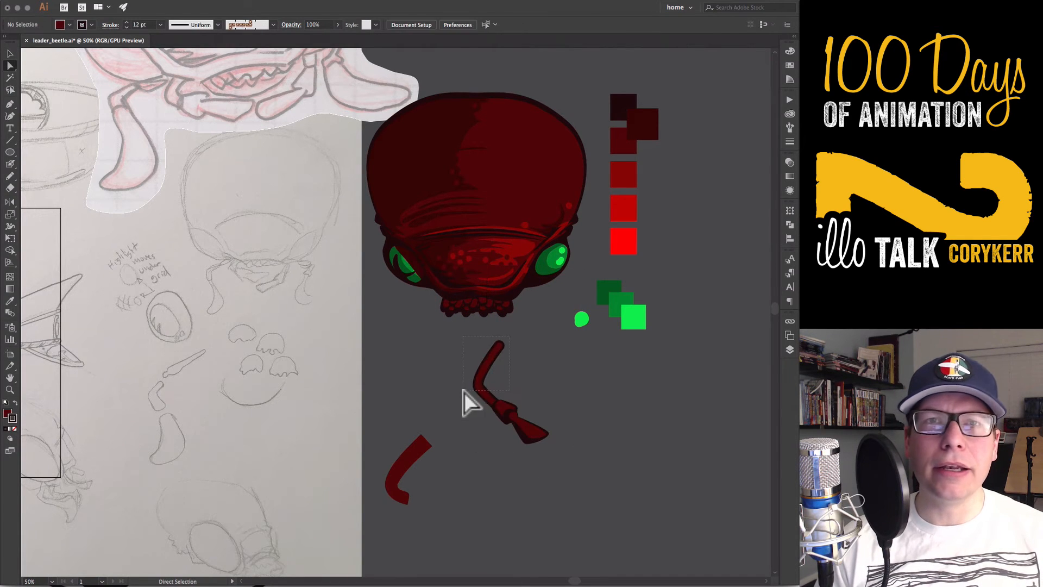
{"action": "left_click_drag", "start_coordinate": [482, 385], "coordinate": [494, 399]}
{"action": "left_click", "coordinate": [563, 418]}
Move and rotate the jaw so its upper segment tucks behind the left side of the beetle's mouth
{"action": "key", "text": "v"}
{"action": "left_click_drag", "start_coordinate": [531, 428], "coordinate": [450, 344]}
{"action": "left_click_drag", "start_coordinate": [483, 357], "coordinate": [483, 359]}
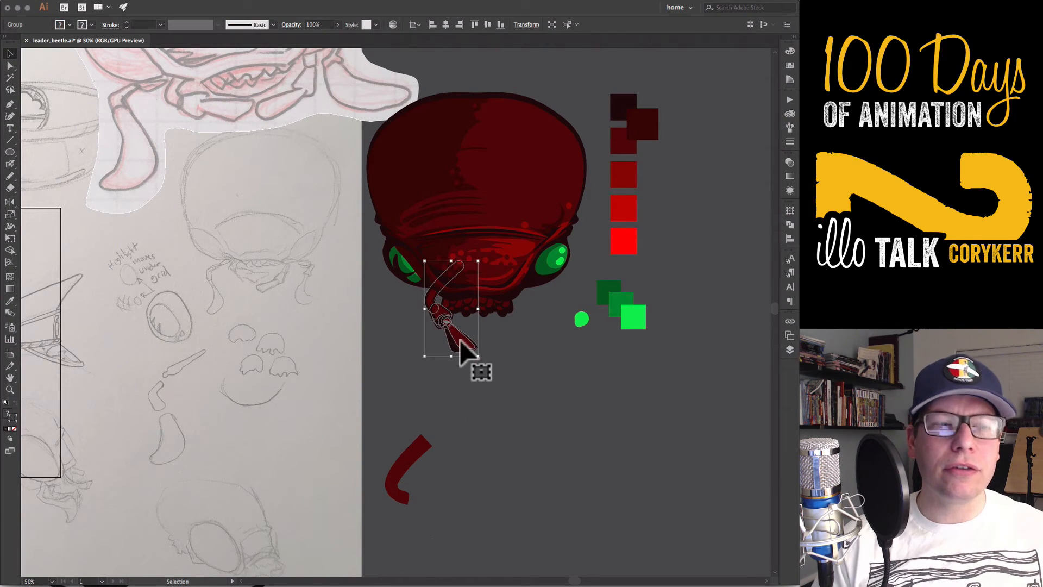
Reflect a copy of the left jaw across the mouth's centre and position it on the right side of the head
{"action": "key", "text": "o"}
{"action": "left_click", "coordinate": [477, 302], "text": "alt"}
{"action": "left_click", "coordinate": [496, 372]}
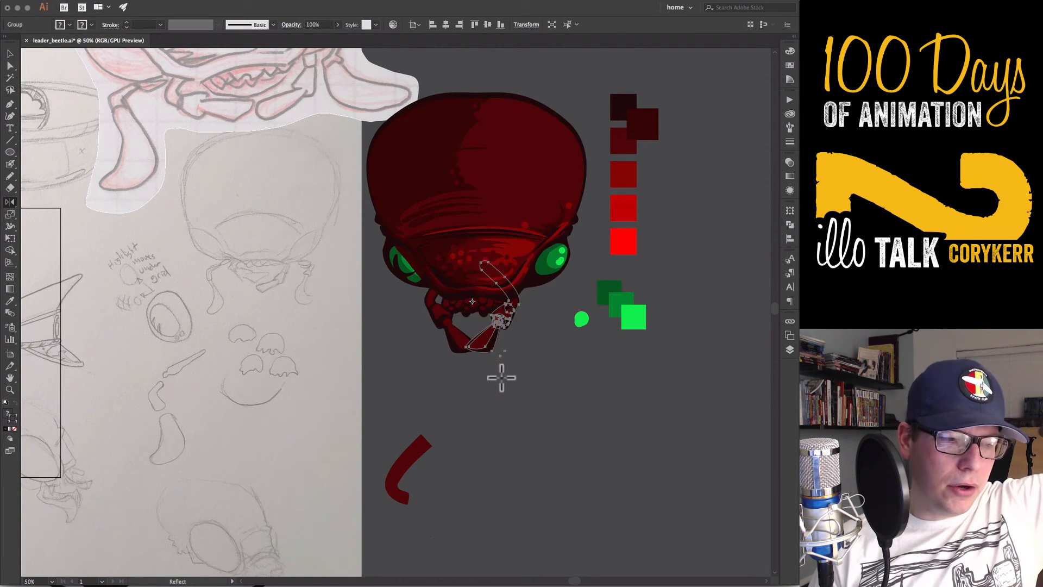
{"action": "key", "text": "v"}
{"action": "left_click_drag", "start_coordinate": [518, 312], "coordinate": [525, 312]}
{"action": "left_click", "coordinate": [532, 391]}
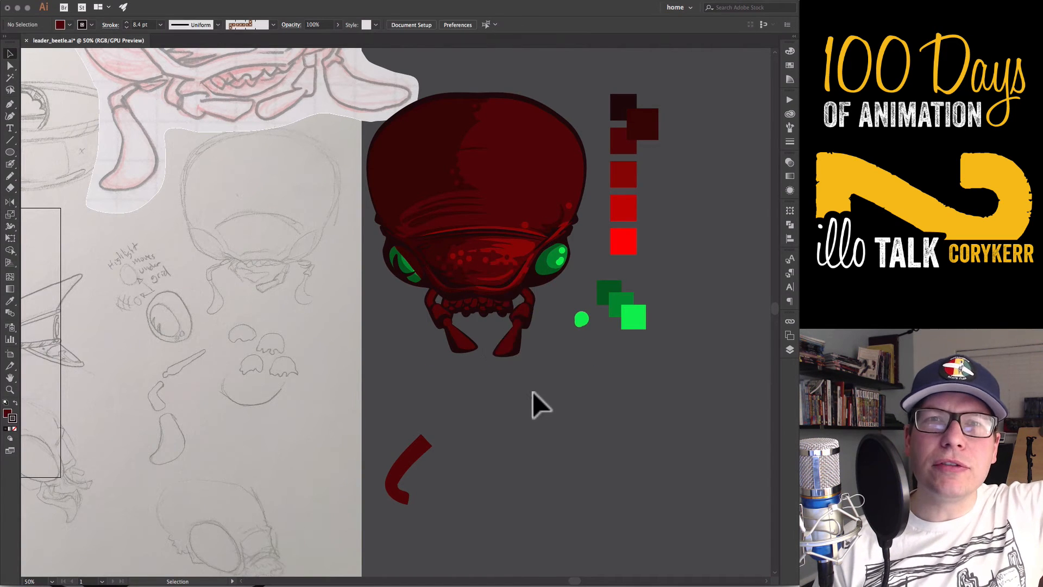
Isolate the right jaw group and rotate its tip segment inward around the joint
{"action": "double_click", "coordinate": [514, 339]}
{"action": "key", "text": "r"}
{"action": "left_click", "coordinate": [519, 320]}
{"action": "left_click_drag", "start_coordinate": [496, 366], "coordinate": [478, 356]}
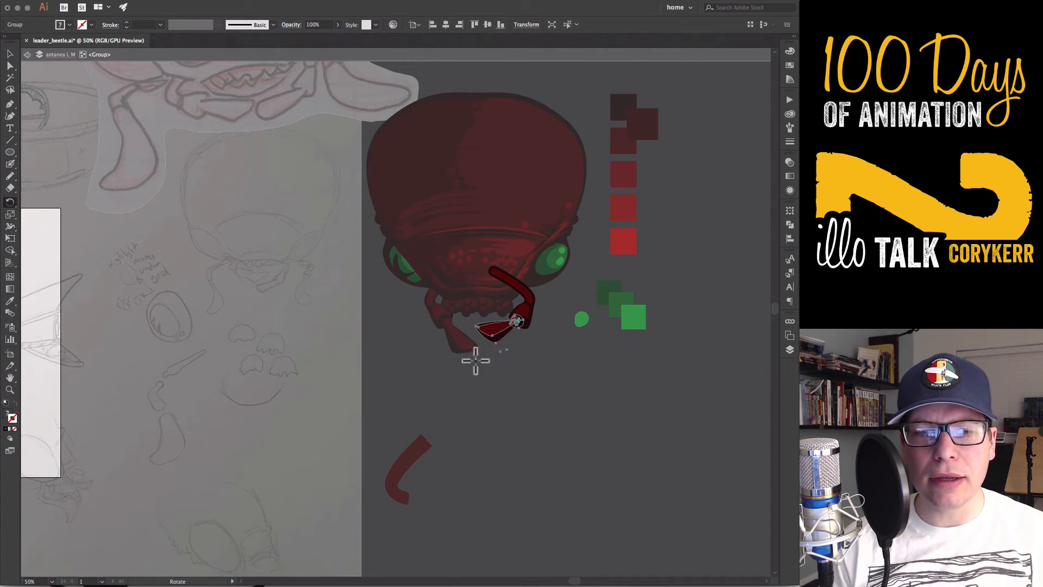
{"action": "key", "text": "v"}
{"action": "key", "text": "Escape"}
Nudge the right jaw toward the mouth and delete the leftover bent dark red shape below the head
{"action": "left_click", "coordinate": [527, 325]}
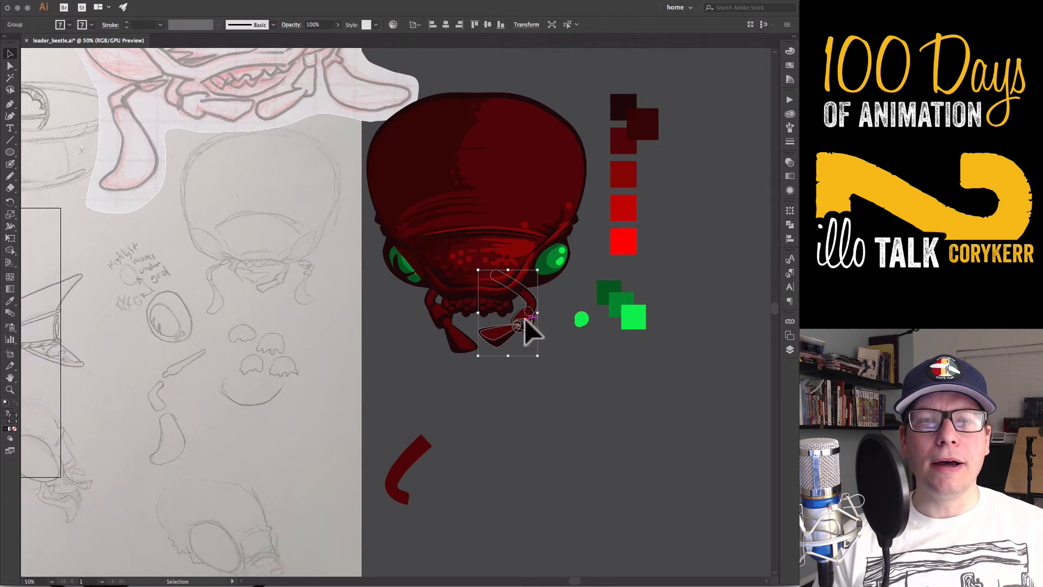
{"action": "left_click", "coordinate": [543, 431]}
{"action": "left_click", "coordinate": [412, 452]}
{"action": "key", "text": "Delete"}
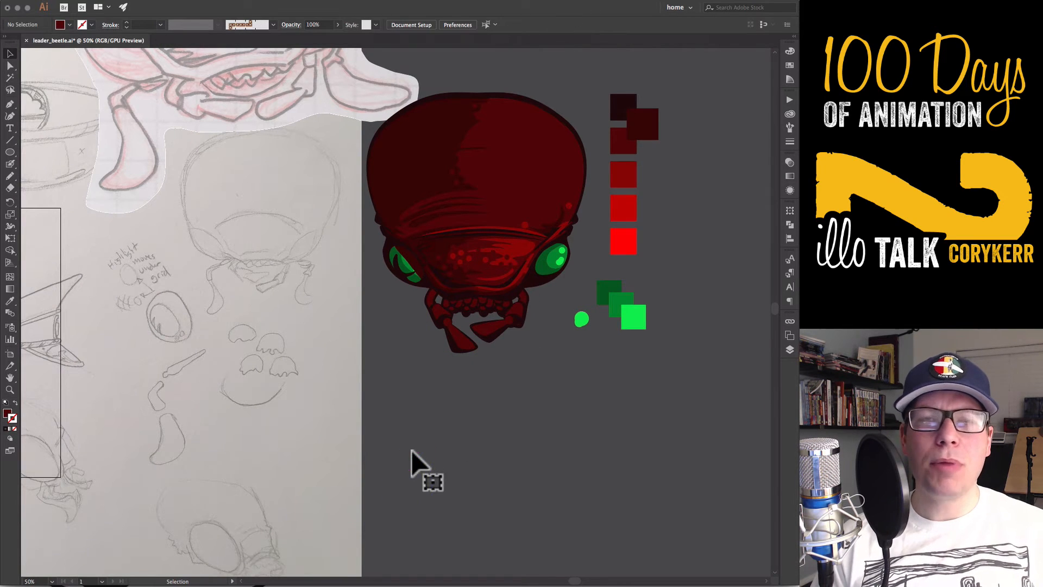
Trace the large curved claw in the red pencil sketch as a closed unfilled path with the Pen tool
{"action": "key", "text": "p"}
{"action": "left_click", "coordinate": [128, 107]}
{"action": "left_click", "coordinate": [152, 176]}
{"action": "mouse_move", "coordinate": [101, 185]}
{"action": "left_mouse_down"}
{"action": "mouse_move", "coordinate": [83, 177]}
{"action": "mouse_move", "coordinate": [125, 151]}
{"action": "left_mouse_up"}
{"action": "key", "text": "shift+x"}
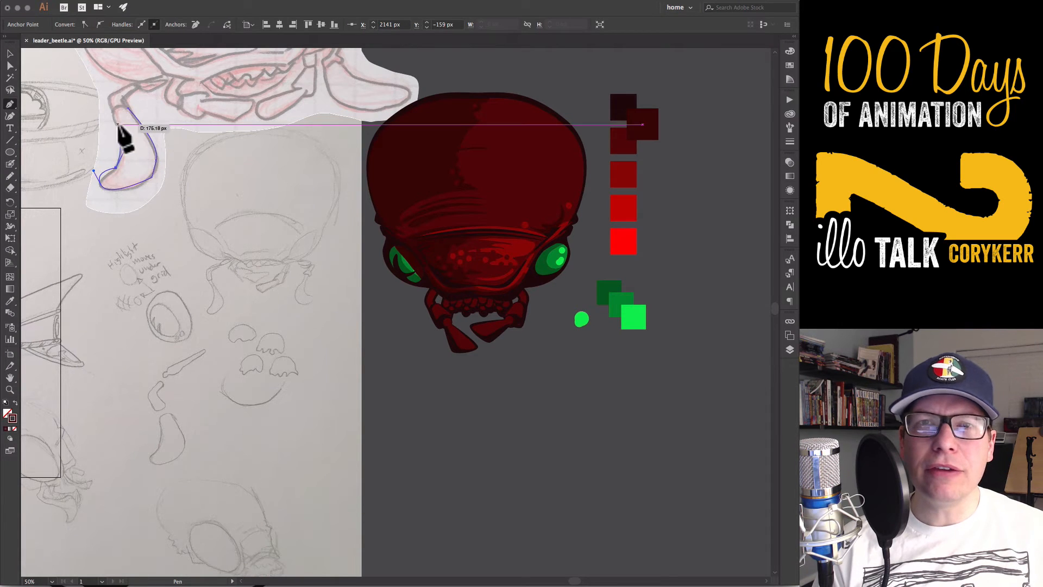
{"action": "left_click_drag", "start_coordinate": [112, 112], "coordinate": [98, 93]}
{"action": "left_click", "coordinate": [128, 108]}
Refine the traced claw's lower curves with the Anchor Point tool and remove the extra anchor on its outer edge
{"action": "key", "text": "a"}
{"action": "left_click", "coordinate": [118, 172]}
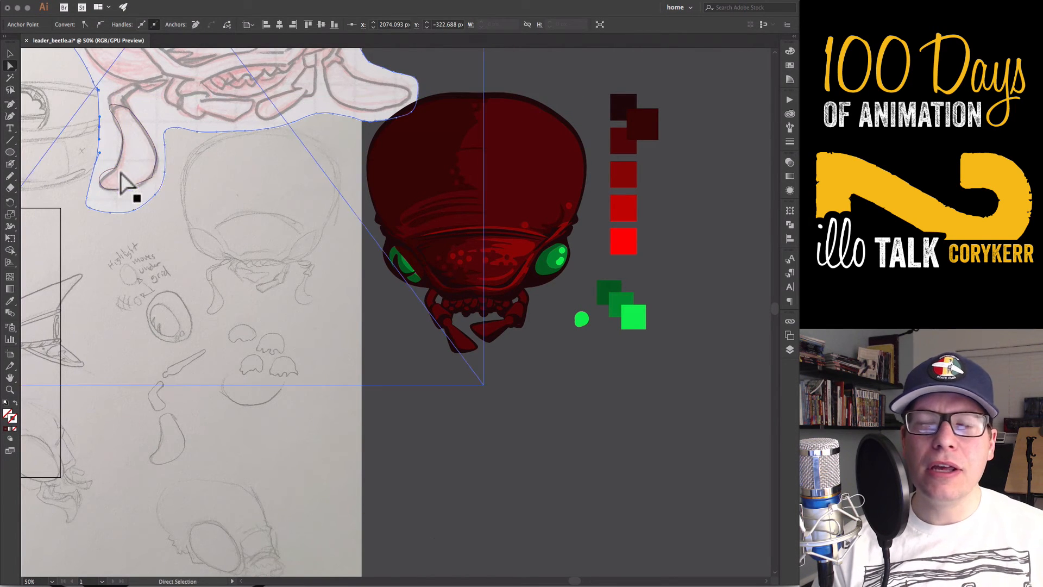
{"action": "left_click", "coordinate": [116, 168]}
{"action": "key", "text": "shift+c"}
{"action": "left_click_drag", "start_coordinate": [116, 168], "coordinate": [150, 191]}
{"action": "key", "text": "a"}
{"action": "key", "text": "minus"}
{"action": "left_click", "coordinate": [153, 177]}
Adjust the anchors and handles around the traced claw's lower tip to follow the sketch
{"action": "key", "text": "a"}
{"action": "left_click_drag", "start_coordinate": [109, 204], "coordinate": [103, 185]}
{"action": "left_click_drag", "start_coordinate": [94, 173], "coordinate": [118, 163]}
{"action": "left_click_drag", "start_coordinate": [125, 155], "coordinate": [124, 150]}
{"action": "left_click_drag", "start_coordinate": [103, 186], "coordinate": [152, 191]}
{"action": "left_click", "coordinate": [149, 190]}
{"action": "left_click", "coordinate": [155, 172]}
Round the traced claw's upper end and smooth its inner curve to match the sketch
{"action": "left_click", "coordinate": [129, 108]}
{"action": "key", "text": "shift+c"}
{"action": "left_click_drag", "start_coordinate": [128, 108], "coordinate": [126, 133]}
{"action": "key", "text": "a"}
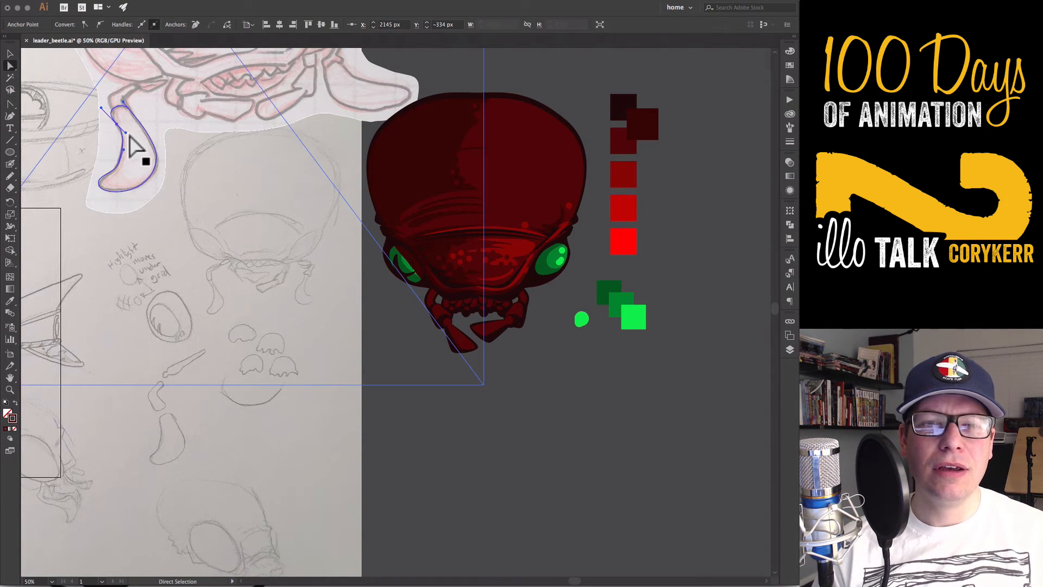
{"action": "left_click", "coordinate": [120, 161]}
Give the traced claw a dark red fill without stroke and move it to the empty area below the head
{"action": "key", "text": "v"}
{"action": "left_click", "coordinate": [129, 188]}
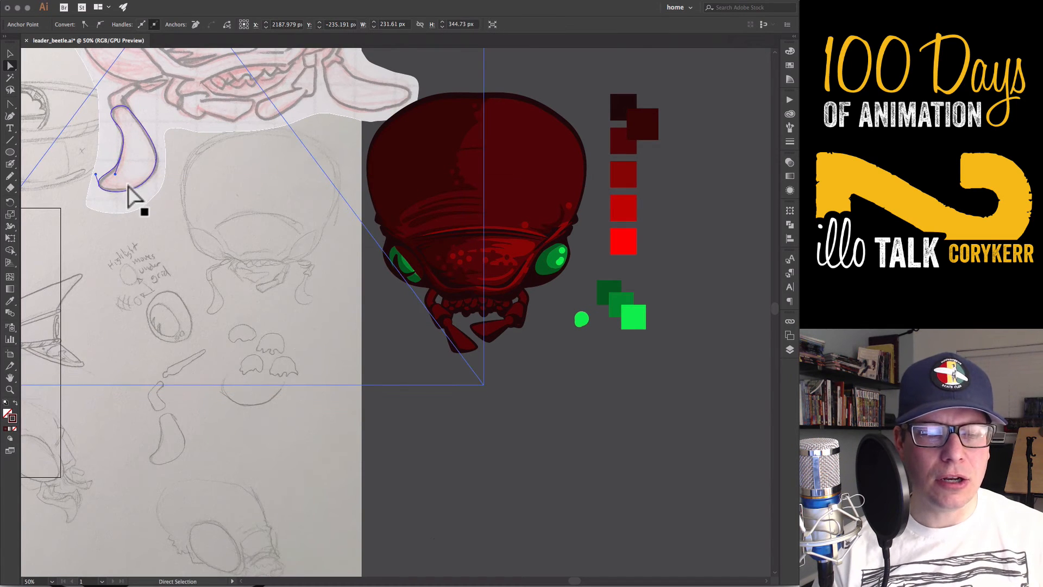
{"action": "left_click_drag", "start_coordinate": [139, 174], "coordinate": [446, 472]}
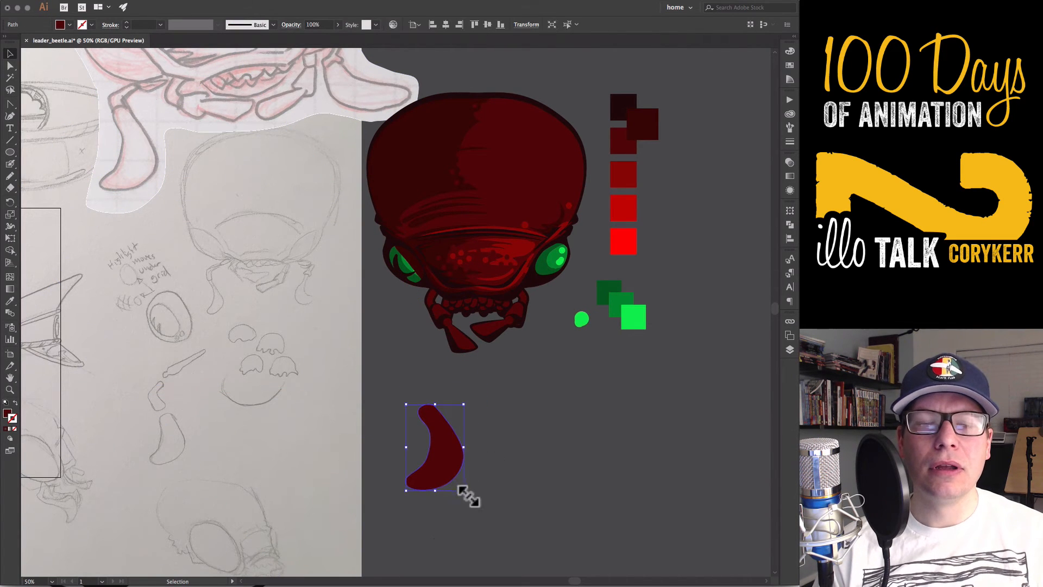
{"action": "left_click", "coordinate": [505, 474]}
Reflect a copy of the dark red claw across a vertical axis to form the right claw
{"action": "left_click", "coordinate": [450, 468]}
{"action": "key", "text": "o"}
{"action": "left_click", "coordinate": [499, 457]}
{"action": "left_click", "coordinate": [510, 380], "text": "alt+shift"}
{"action": "key", "text": "v"}
{"action": "left_click", "coordinate": [520, 486]}
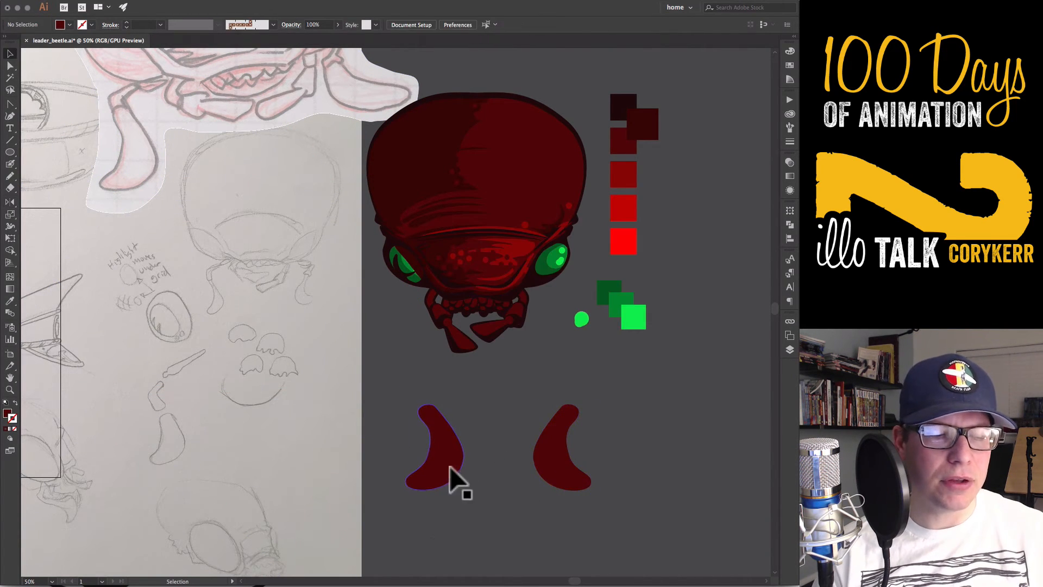
Trace the bent segment above the sketched claw as an unfilled outline with the Pen tool
{"action": "key", "text": "p"}
{"action": "mouse_move", "coordinate": [109, 99]}
{"action": "left_mouse_down"}
{"action": "mouse_move", "coordinate": [139, 87]}
{"action": "mouse_move", "coordinate": [125, 103]}
{"action": "left_mouse_up"}
{"action": "left_click", "coordinate": [139, 82]}
{"action": "key", "text": "shift+x"}
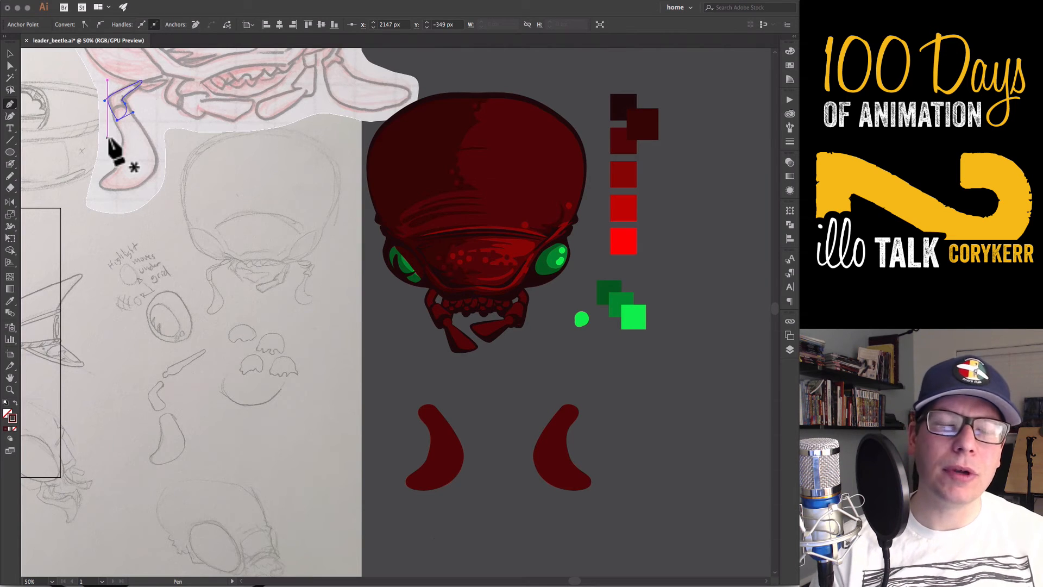
Place the bent segment on the upper end of the left claw with the same dark red fill
{"action": "key", "text": "v"}
{"action": "left_click_drag", "start_coordinate": [122, 115], "coordinate": [429, 409]}
{"action": "left_click", "coordinate": [474, 408]}
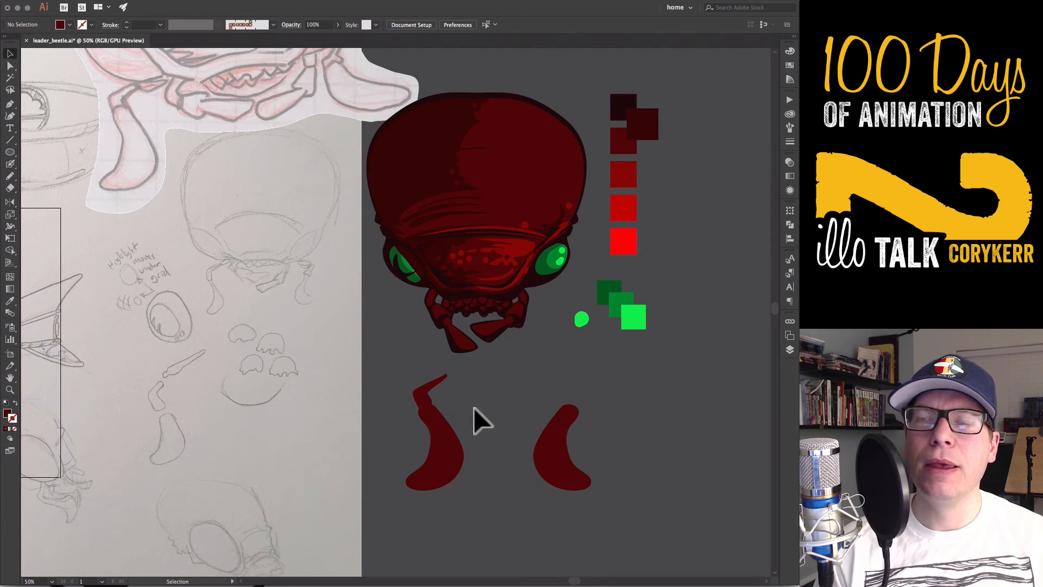
Set a copy of the right jaw beside the claws and attach a thin tapered segment to the left bent segment's upper end
{"action": "left_click_drag", "start_coordinate": [493, 334], "coordinate": [455, 374]}
{"action": "left_click", "coordinate": [650, 471]}
{"action": "left_click", "coordinate": [464, 396]}
{"action": "left_click", "coordinate": [460, 372]}
{"action": "left_click", "coordinate": [490, 426]}
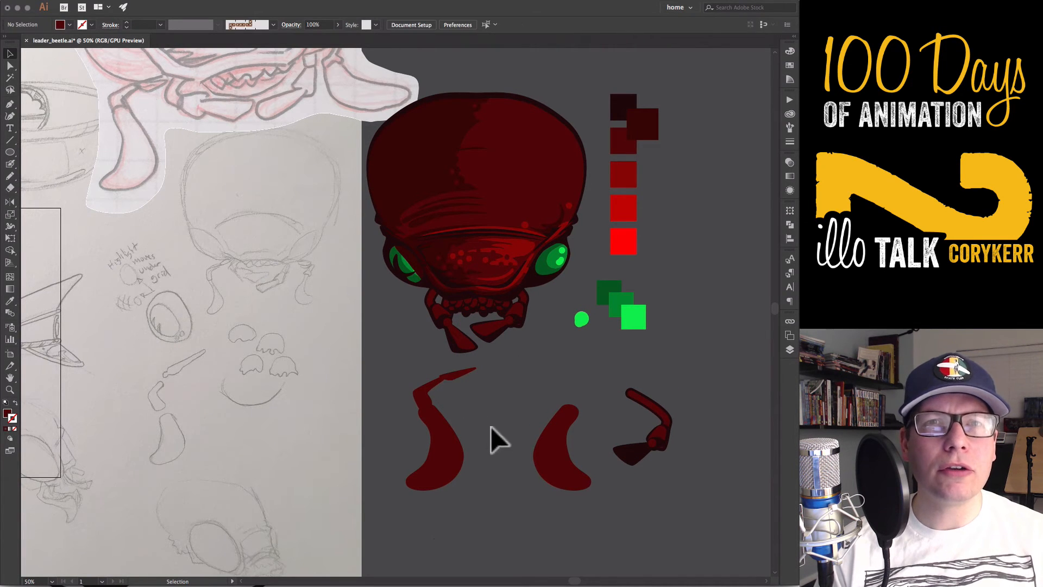
Adjust the inner edge anchor of the left bent segment where it meets the claw
{"action": "left_click", "coordinate": [439, 421]}
{"action": "left_click", "coordinate": [430, 402]}
{"action": "key", "text": "a"}
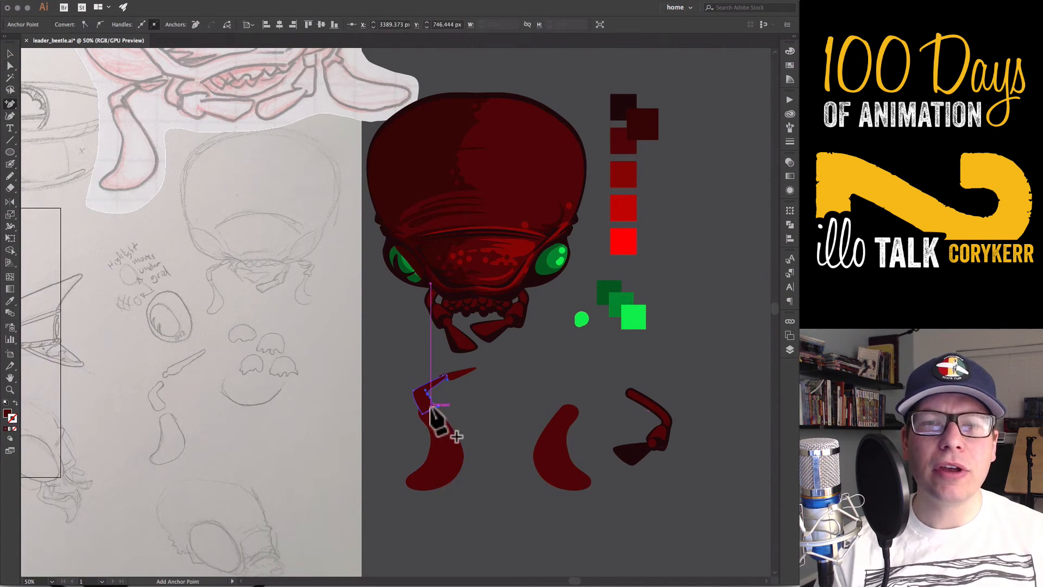
{"action": "left_click_drag", "start_coordinate": [426, 404], "coordinate": [434, 412]}
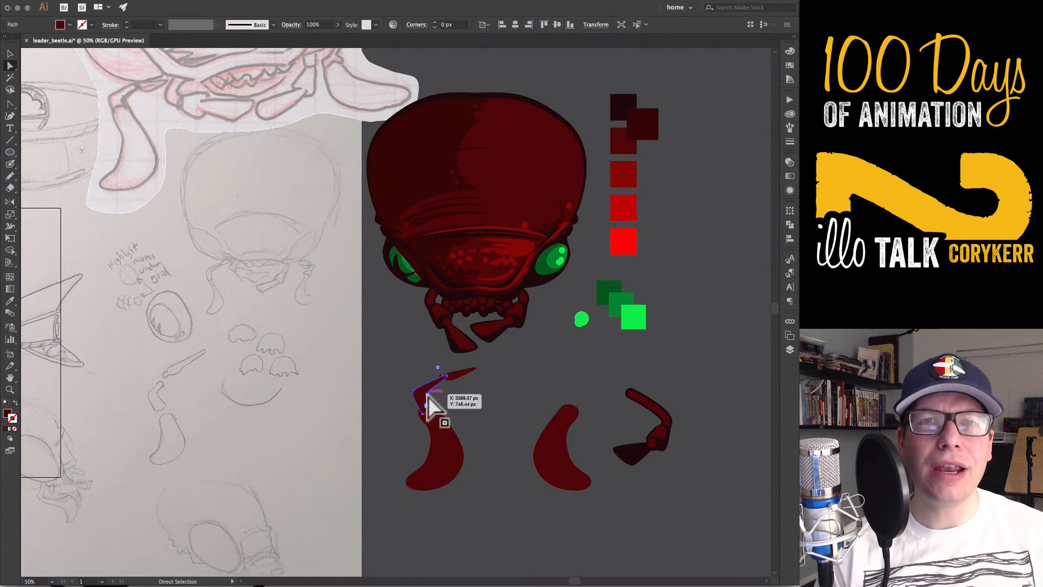
{"action": "left_click", "coordinate": [451, 453]}
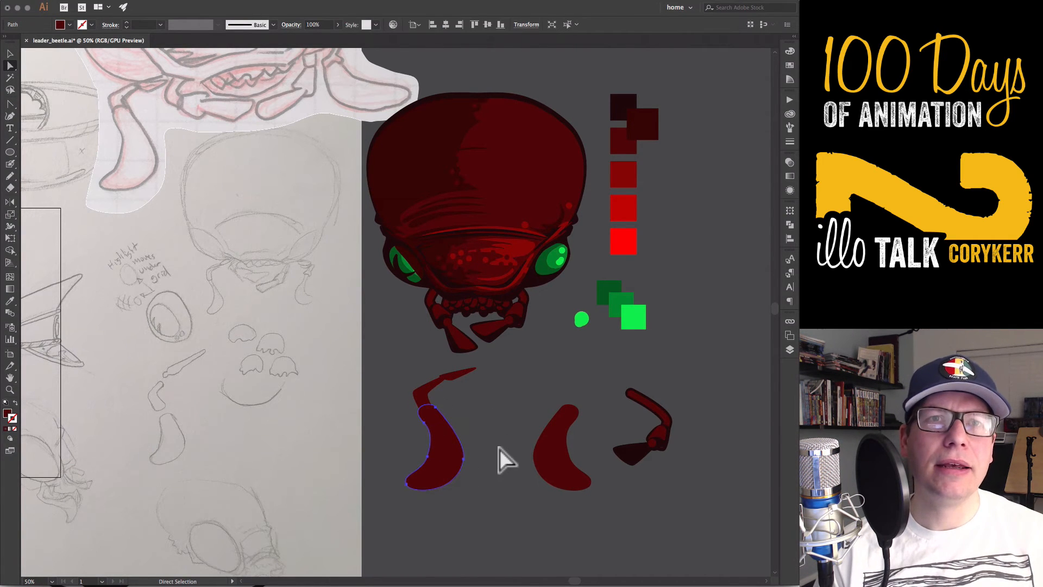
Reflect a copy of the left arm's tapered and bent segments and attach it to the upper end of the right claw
{"action": "key", "text": "v"}
{"action": "left_click", "coordinate": [457, 373]}
{"action": "left_click", "coordinate": [424, 397], "text": "shift"}
{"action": "key", "text": "o"}
{"action": "left_click", "coordinate": [486, 390], "text": "alt"}
{"action": "left_click", "coordinate": [503, 369]}
{"action": "key", "text": "v"}
{"action": "left_click_drag", "start_coordinate": [503, 370], "coordinate": [575, 396]}
{"action": "left_click", "coordinate": [605, 412]}
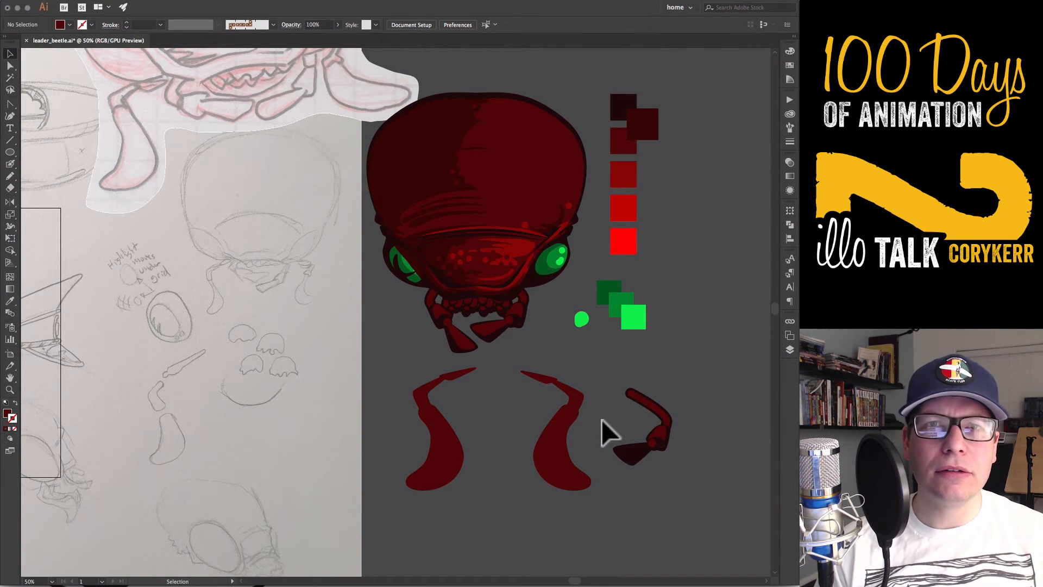
Draw a shadow shape around the left claw's edges with the Pencil tool in Draw Inside mode
{"action": "left_click", "coordinate": [448, 469]}
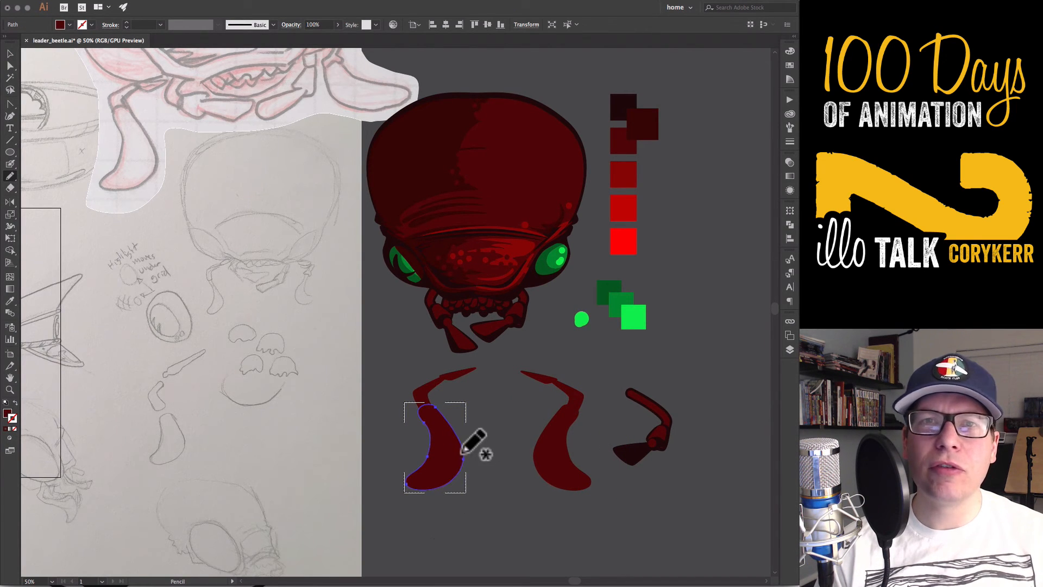
{"action": "left_click_drag", "start_coordinate": [427, 482], "coordinate": [441, 415]}
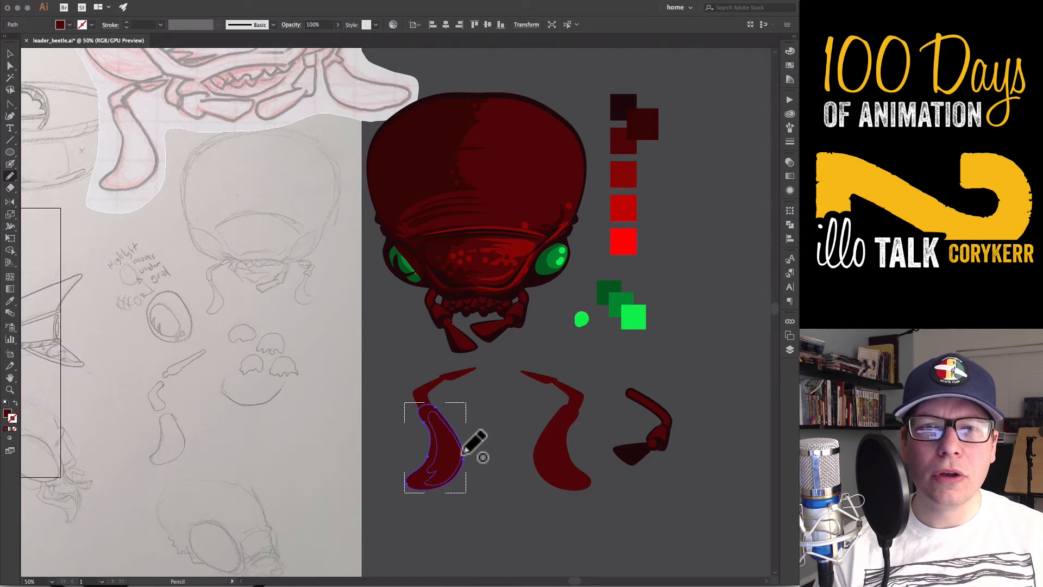
{"action": "left_click_drag", "start_coordinate": [463, 453], "coordinate": [409, 465]}
{"action": "key", "text": "super+shift+a"}
Fill the left claw's shadow shape with the dark shadow colour sampled from the jaw copy's tip
{"action": "key", "text": "v"}
{"action": "left_click", "coordinate": [454, 474]}
{"action": "key", "text": "i"}
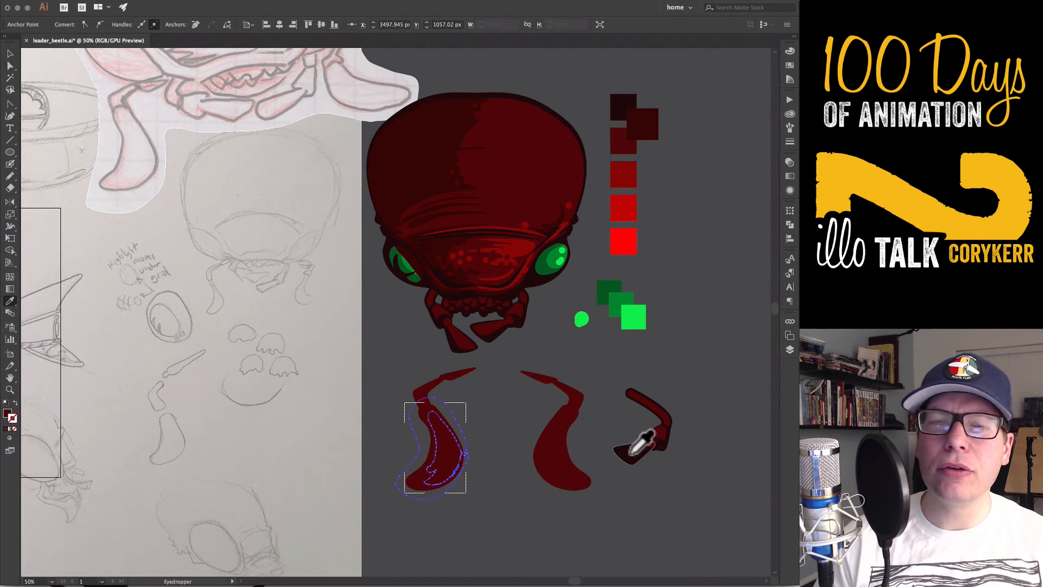
{"action": "left_click", "coordinate": [631, 452]}
{"action": "key", "text": "v"}
{"action": "left_click", "coordinate": [479, 501]}
Paint highlight spots and a streak inside the left claw with the Blob Brush, using brighter red sampled from the face
{"action": "key", "text": "n"}
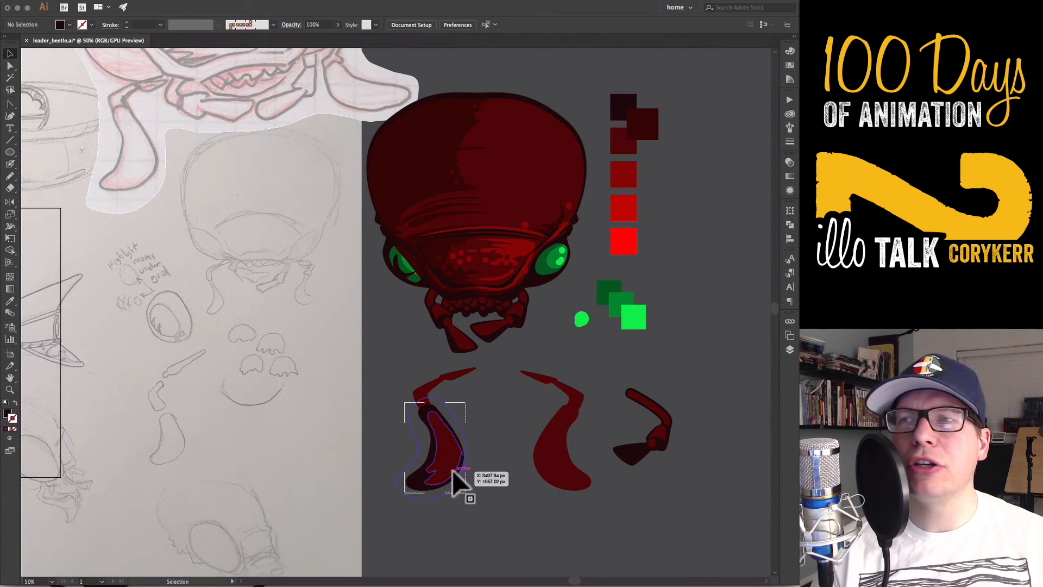
{"action": "left_click", "coordinate": [438, 420]}
{"action": "key", "text": "i"}
{"action": "left_click", "coordinate": [520, 253]}
{"action": "key", "text": "shift+b"}
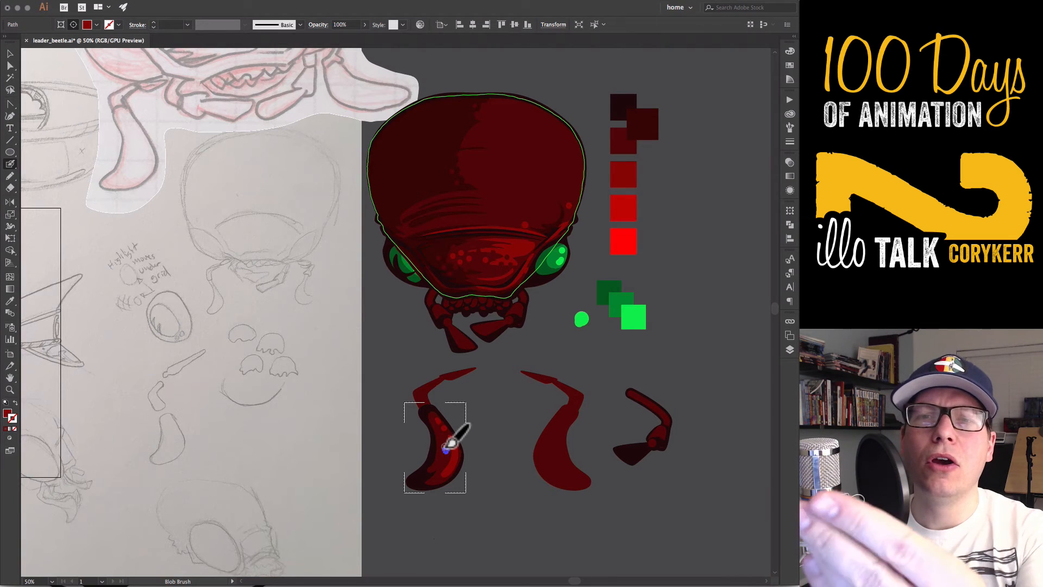
Try moving the shaded left claw away from its arm and undo the move
{"action": "key", "text": "v"}
{"action": "left_click", "coordinate": [488, 500]}
{"action": "left_click_drag", "start_coordinate": [450, 481], "coordinate": [473, 497]}
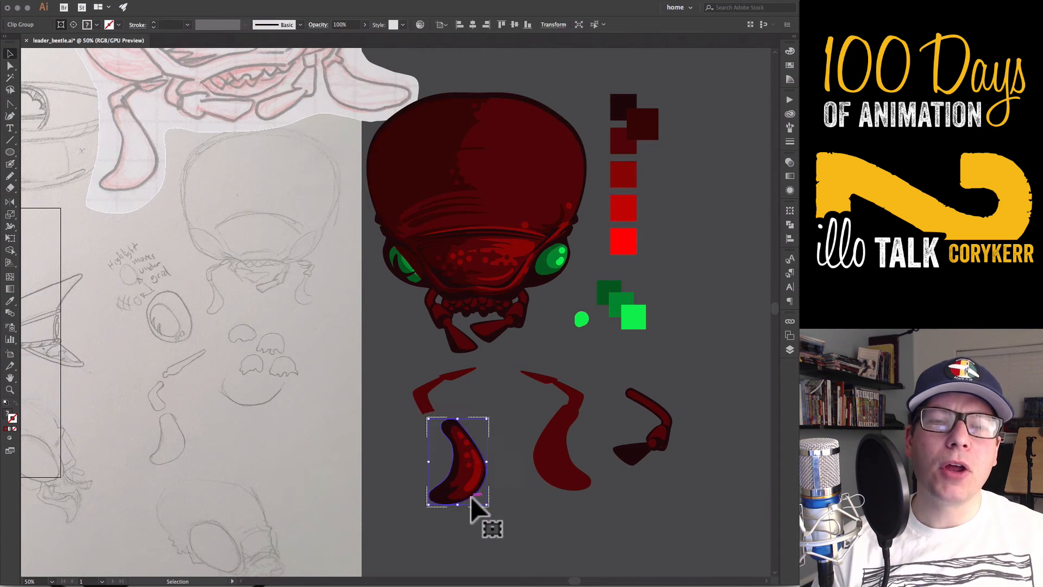
{"action": "key", "text": "super+z"}
{"action": "left_click", "coordinate": [474, 497]}
Try to draw a pencil shadow shape over the left bent segment while still drawing inside the claw
{"action": "left_click", "coordinate": [424, 394]}
{"action": "key", "text": "n"}
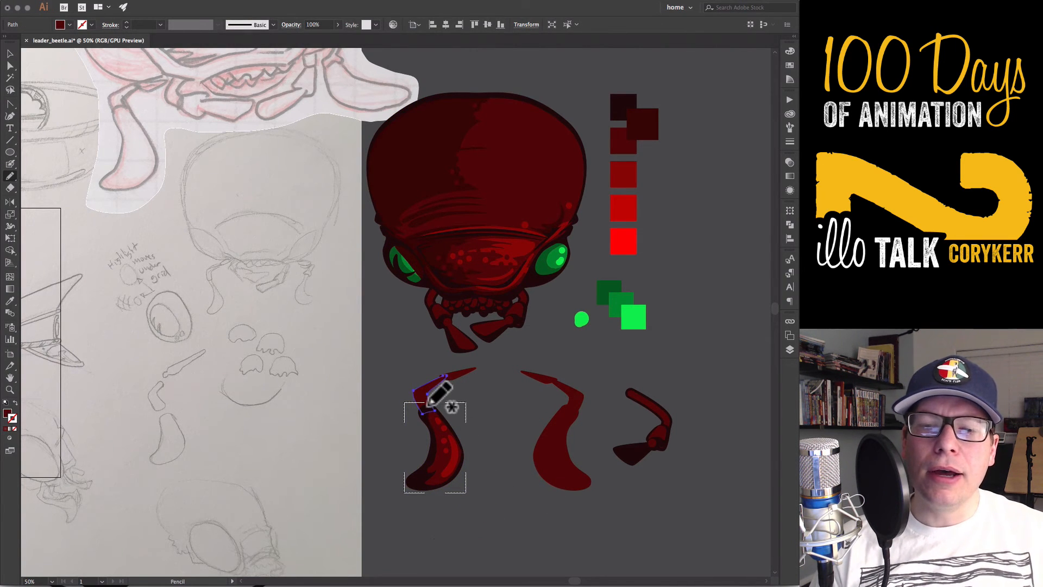
{"action": "mouse_move", "coordinate": [426, 390]}
{"action": "left_mouse_down"}
{"action": "mouse_move", "coordinate": [417, 409]}
{"action": "mouse_move", "coordinate": [432, 411]}
{"action": "left_mouse_up"}
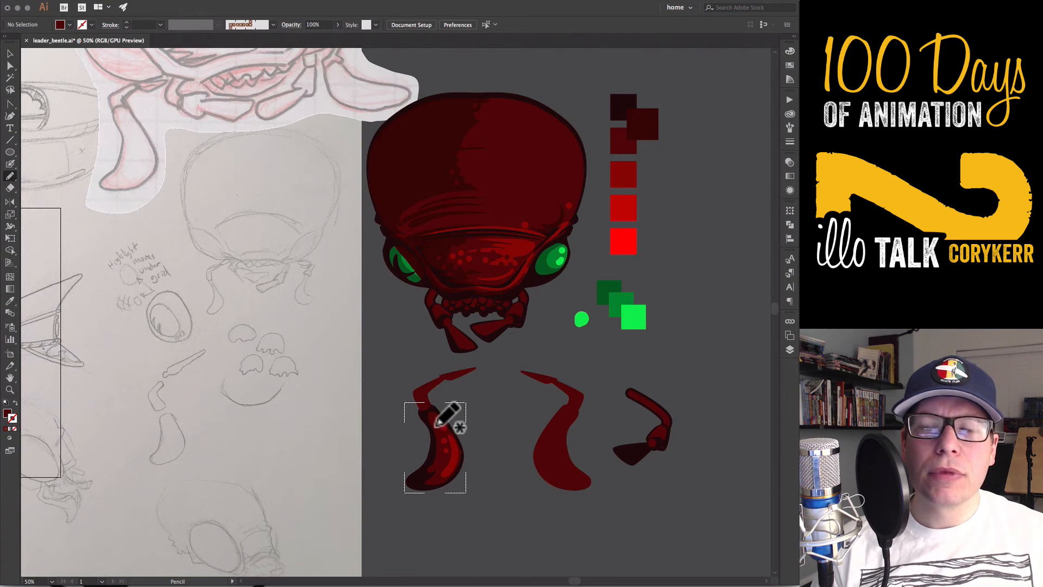
{"action": "key", "text": "super+z"}
Leave the claw's Draw Inside mode and draw a pencil shadow shape around the left bent segment's outer edge
{"action": "key", "text": "c"}
{"action": "key", "text": "shift+d"}
{"action": "key", "text": "v"}
{"action": "left_click", "coordinate": [460, 422]}
{"action": "left_click", "coordinate": [423, 397]}
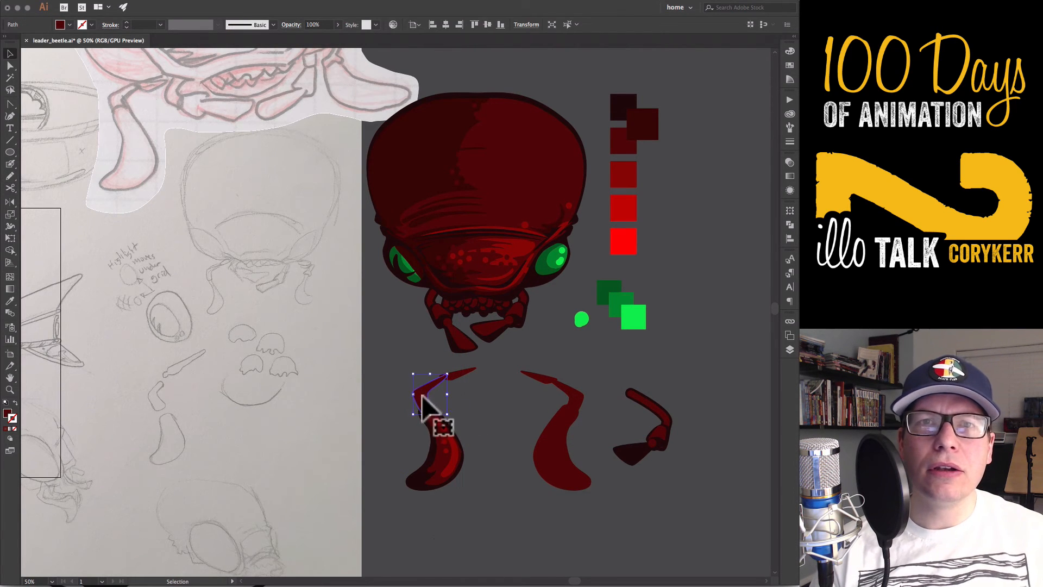
{"action": "key", "text": "n"}
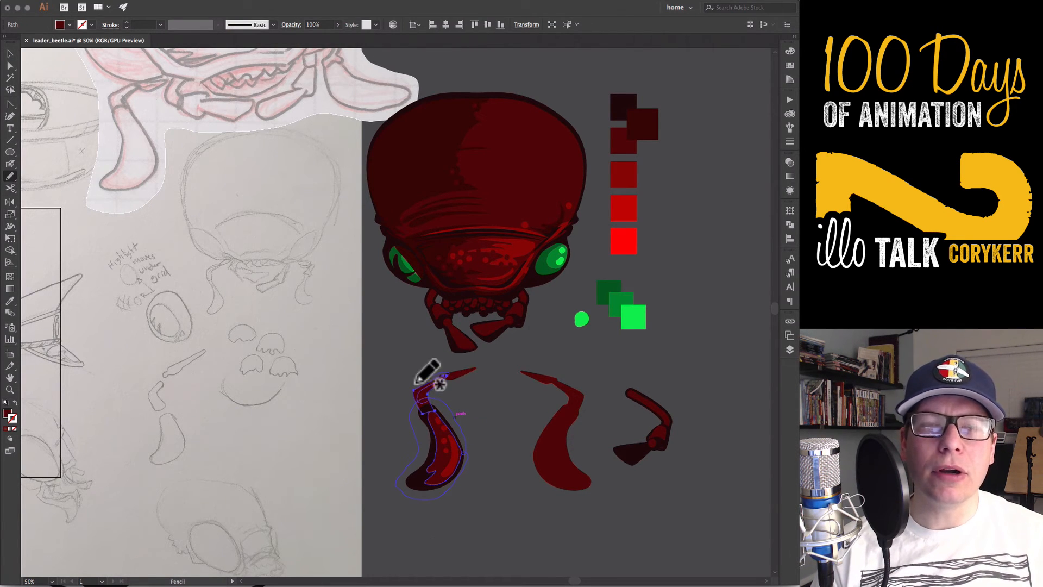
{"action": "left_click_drag", "start_coordinate": [415, 383], "coordinate": [436, 402]}
Fill the bent segment's new shadow shape with the dark shadow colour sampled from the left claw
{"action": "key", "text": "v"}
{"action": "left_click", "coordinate": [430, 407]}
{"action": "key", "text": "i"}
{"action": "left_click", "coordinate": [423, 419]}
{"action": "key", "text": "v"}
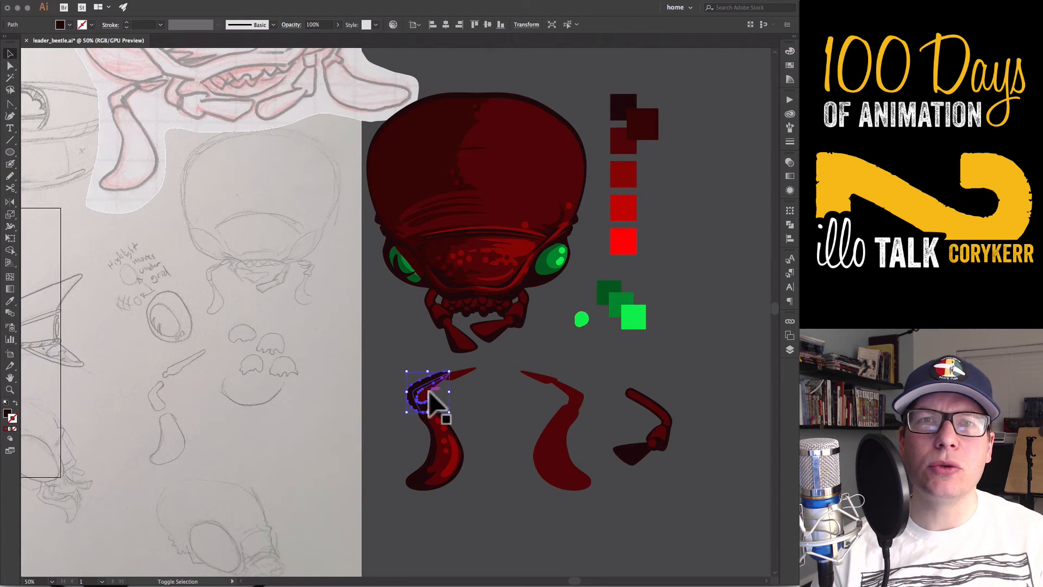
Try trimming the dark shadow shape to the left bent segment's outline with Shape Builder and undo it
{"action": "left_click", "coordinate": [435, 405], "text": "shift"}
{"action": "key", "text": "shift+m"}
{"action": "key", "text": "v"}
{"action": "left_click", "coordinate": [454, 406]}
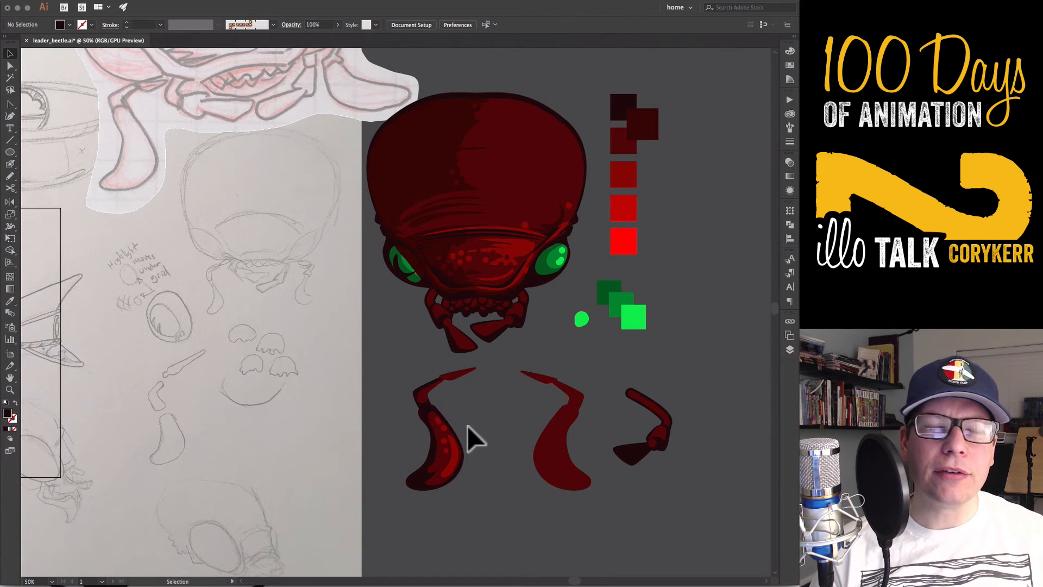
{"action": "key", "text": "super+z"}
{"action": "key", "text": "super+z"}
Sample the small jaw's dark outline onto the left bent segment and make it 12 pt, aligned inside, with round caps and corners
{"action": "left_click", "coordinate": [429, 404]}
{"action": "left_click", "coordinate": [789, 141]}
{"action": "double_click", "coordinate": [699, 107]}
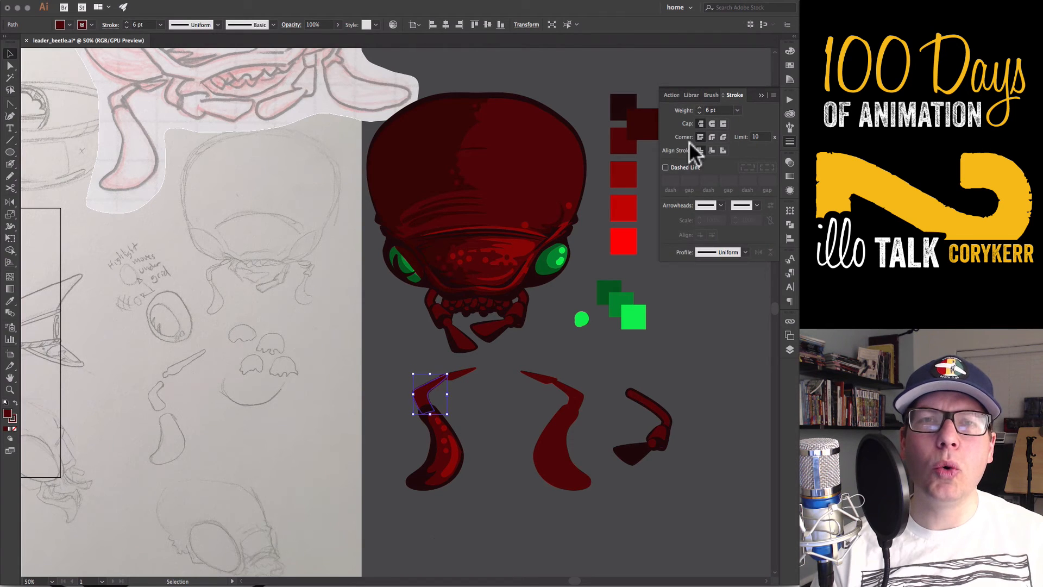
{"action": "left_click", "coordinate": [633, 446], "text": "shift"}
{"action": "left_click", "coordinate": [790, 142]}
{"action": "left_click", "coordinate": [700, 108]}
{"action": "left_click", "coordinate": [712, 150]}
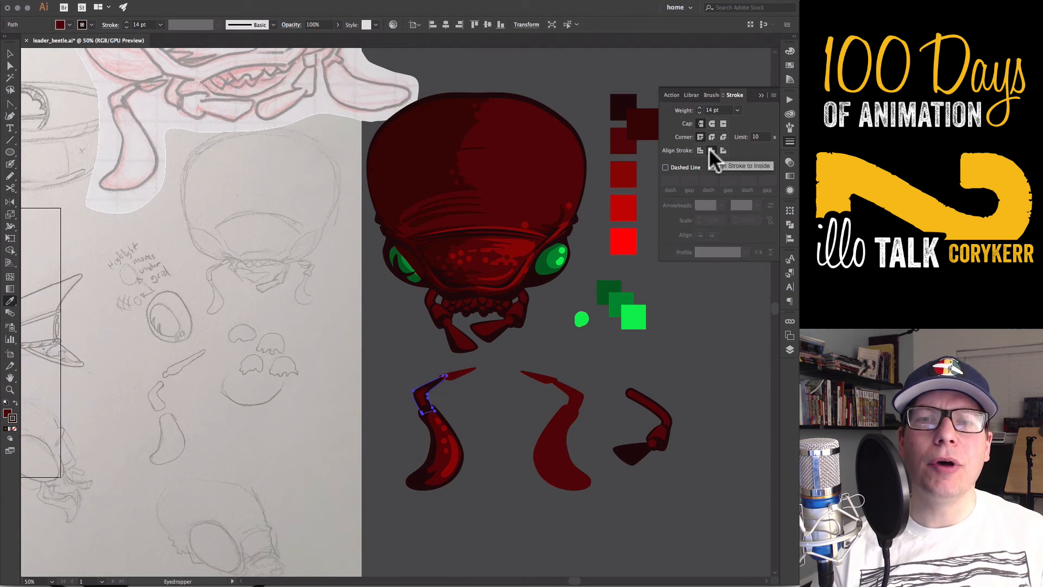
{"action": "left_click", "coordinate": [711, 137]}
{"action": "left_click", "coordinate": [711, 123]}
{"action": "key", "text": "v"}
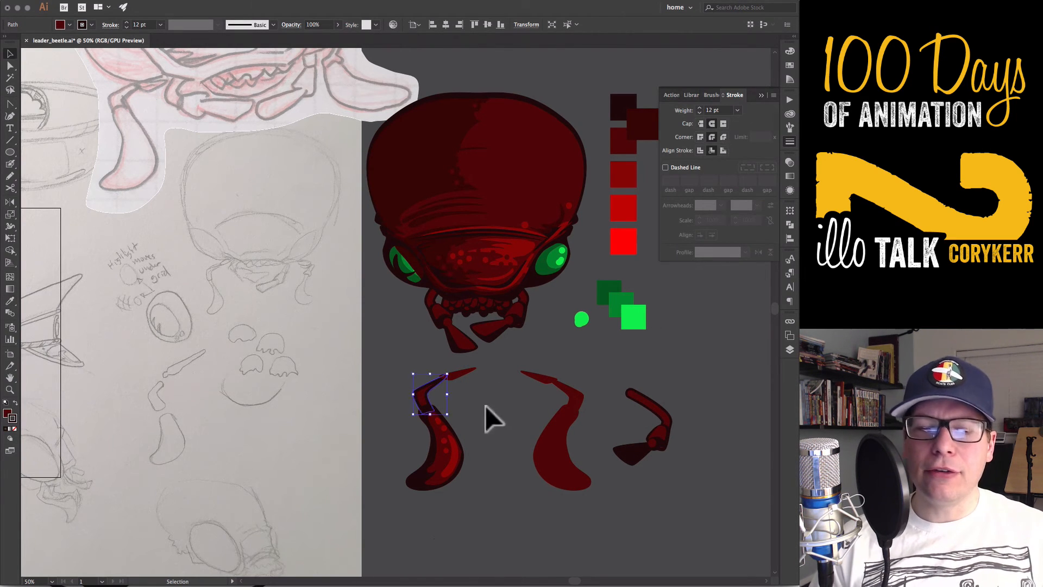
Copy the bent segment's fill and dark outline onto the left claw's thin tip segment
{"action": "left_click", "coordinate": [459, 375]}
{"action": "key", "text": "i"}
{"action": "left_click", "coordinate": [426, 396]}
{"action": "key", "text": "v"}
{"action": "left_click", "coordinate": [464, 408]}
Pick up the face's red highlight colour and paint Blob Brush highlights on the left arm segments and the right claw
{"action": "key", "text": "shift+b"}
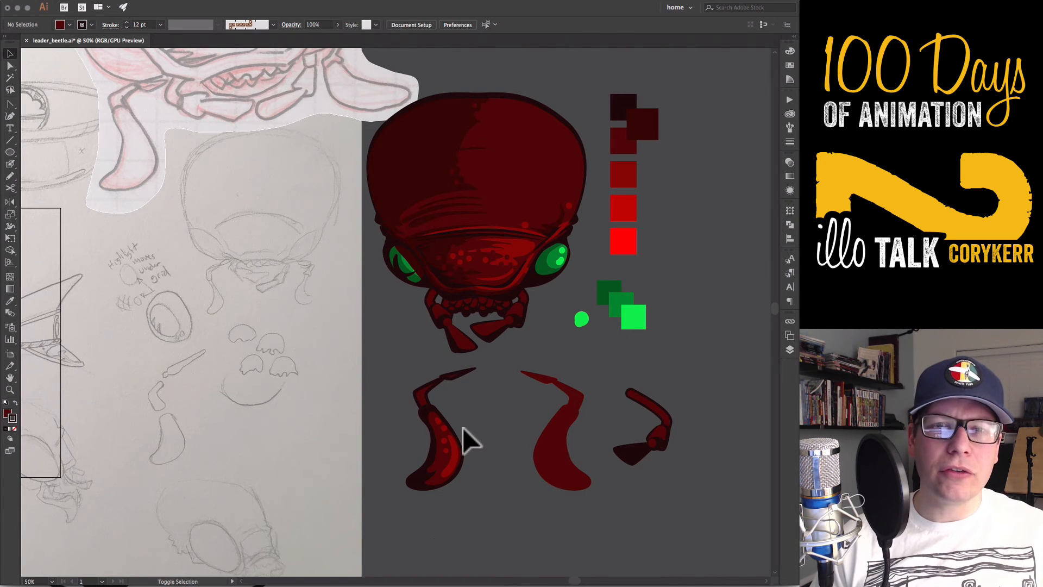
{"action": "left_click", "coordinate": [454, 457], "text": "super"}
{"action": "left_click", "coordinate": [514, 251], "text": "super"}
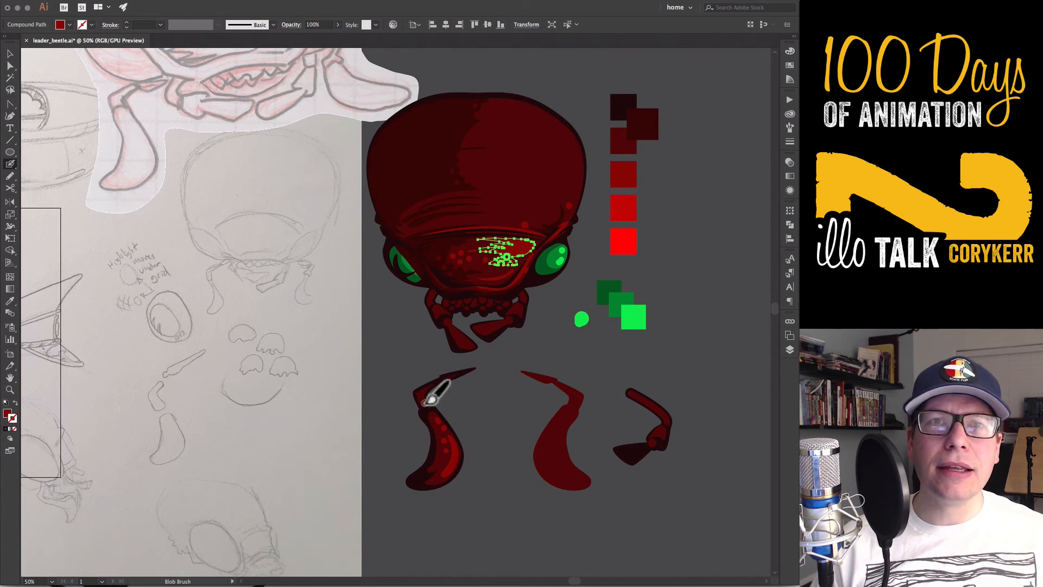
{"action": "left_click", "coordinate": [437, 386], "text": "shift+super"}
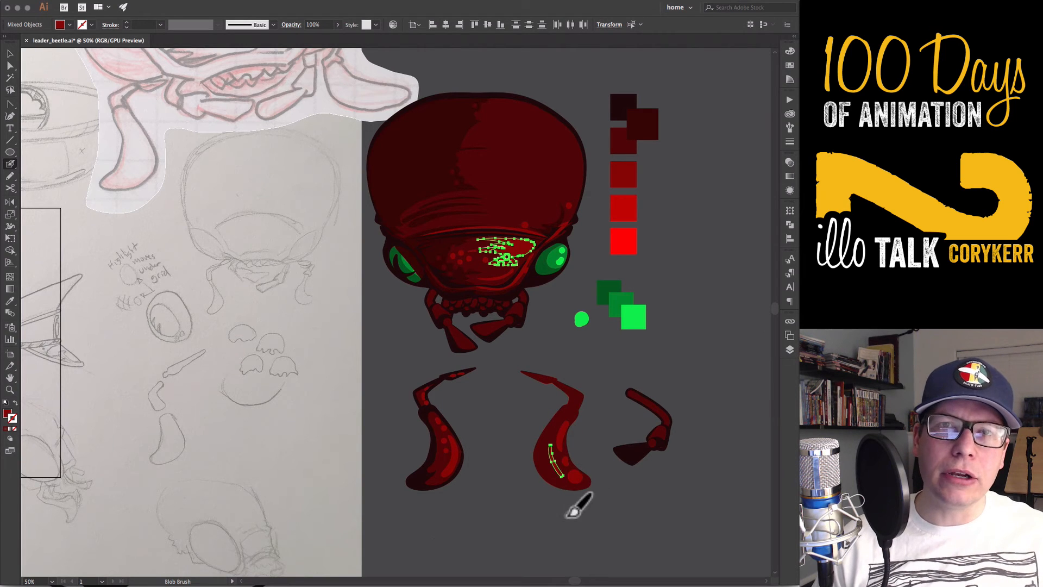
In Draw Inside mode, draw a pencil shadow shape along the right claw's outer edge and fill it with the dark shadow colour
{"action": "key", "text": "v"}
{"action": "left_click", "coordinate": [554, 485]}
{"action": "key", "text": "b"}
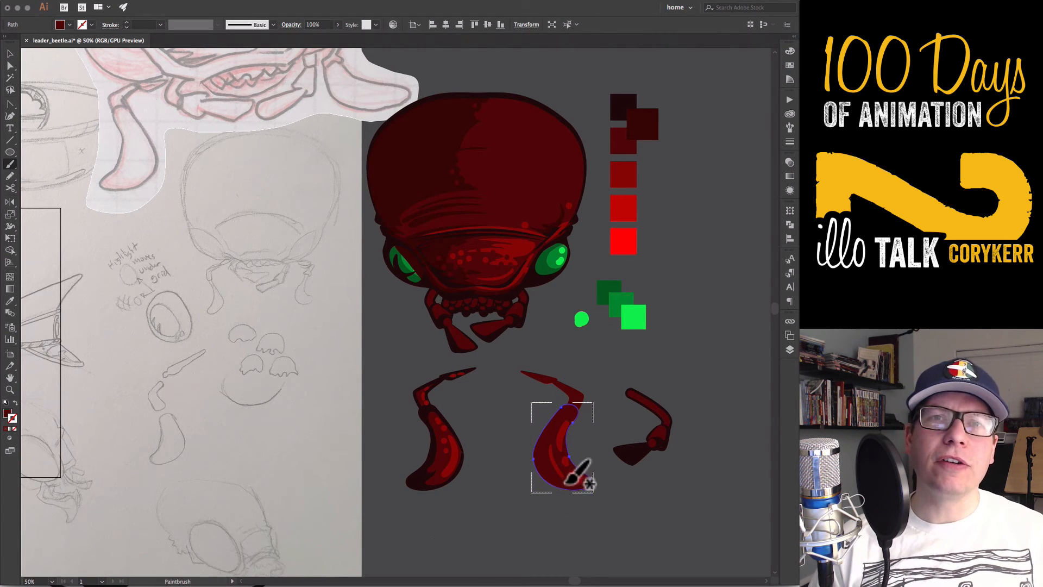
{"action": "key", "text": "n"}
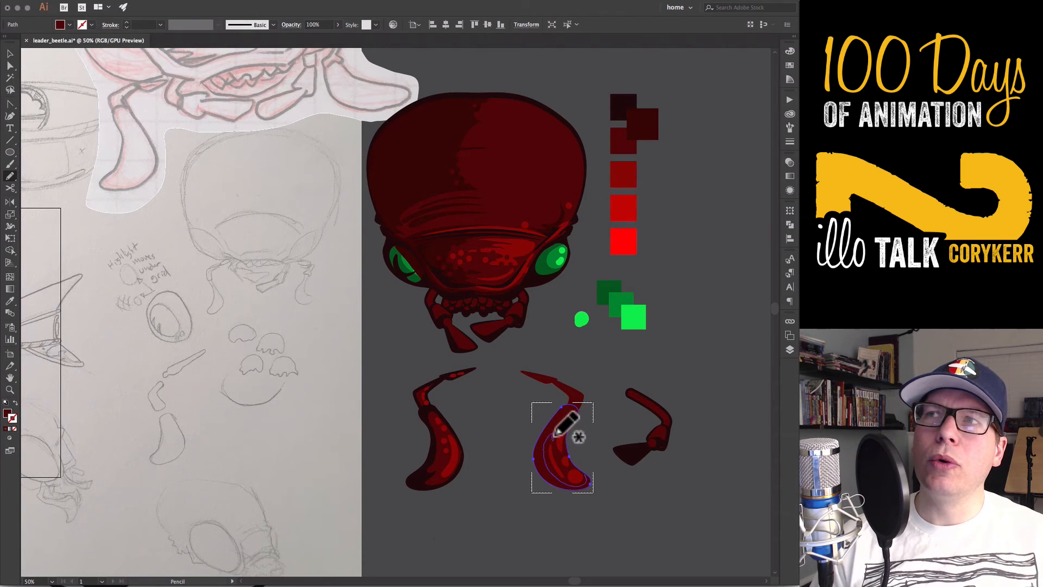
{"action": "mouse_move", "coordinate": [579, 414]}
{"action": "left_mouse_down"}
{"action": "mouse_move", "coordinate": [590, 467]}
{"action": "mouse_move", "coordinate": [575, 490]}
{"action": "left_mouse_up"}
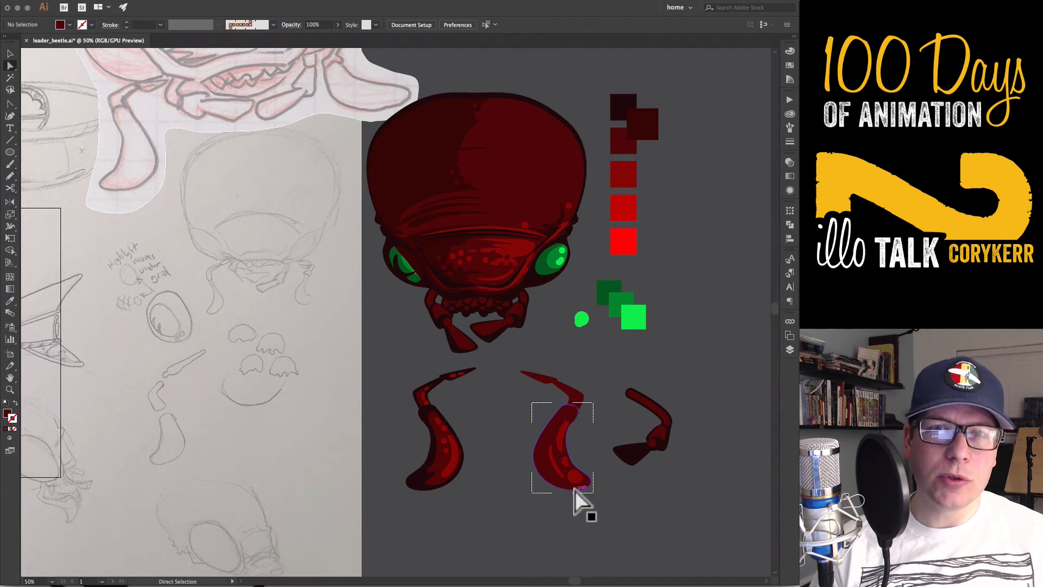
{"action": "key", "text": "i"}
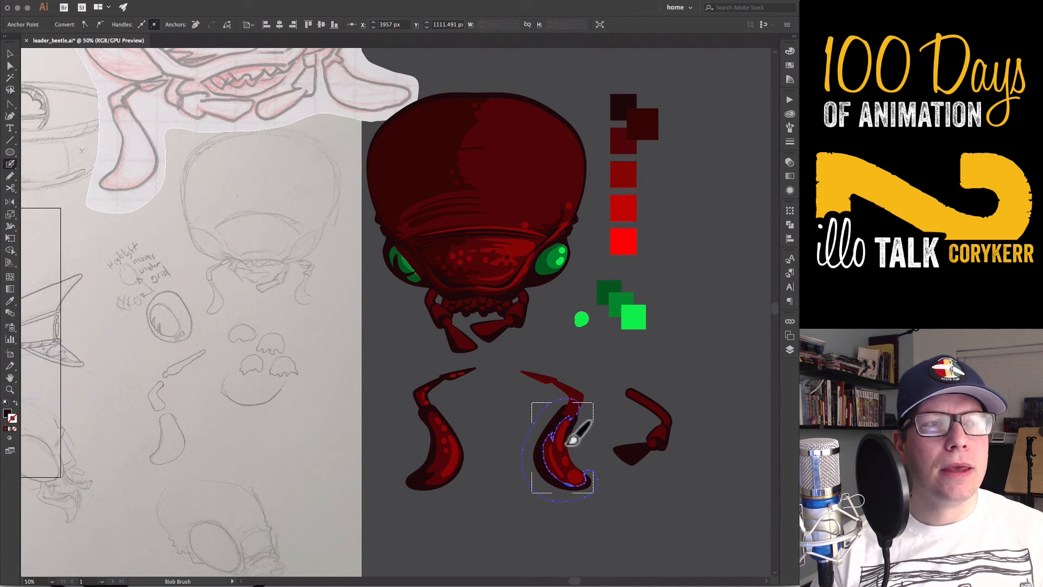
Paint dark jagged marks and spots inside the right claw with the Blob Brush and leave Draw Inside mode
{"action": "mouse_move", "coordinate": [590, 468]}
{"action": "left_mouse_down"}
{"action": "mouse_move", "coordinate": [588, 443]}
{"action": "mouse_move", "coordinate": [547, 452]}
{"action": "left_mouse_up"}
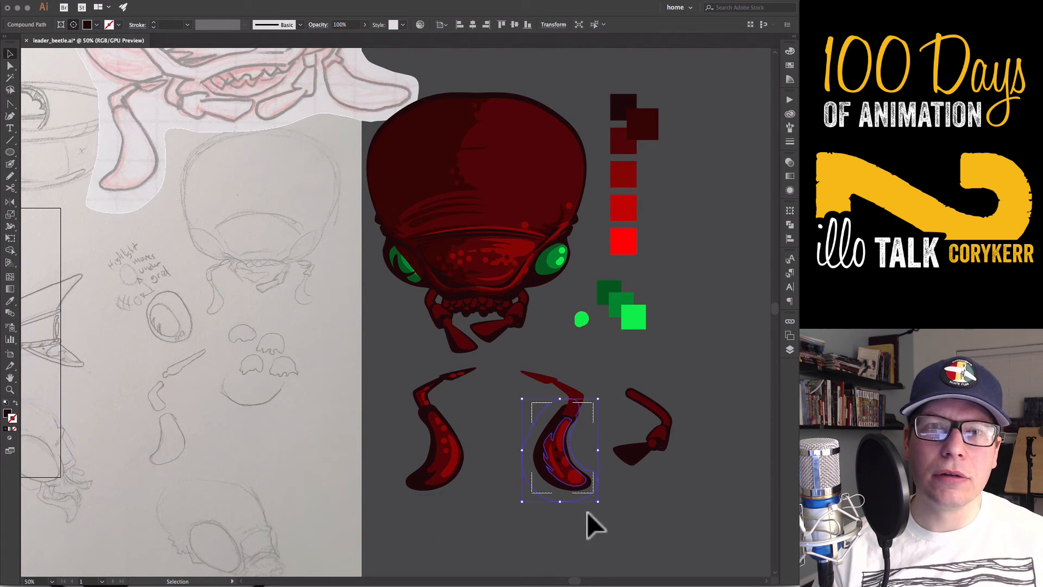
{"action": "key", "text": "super+shift+a"}
{"action": "key", "text": "shift+d"}
{"action": "left_click", "coordinate": [576, 486]}
{"action": "left_click", "coordinate": [571, 491]}
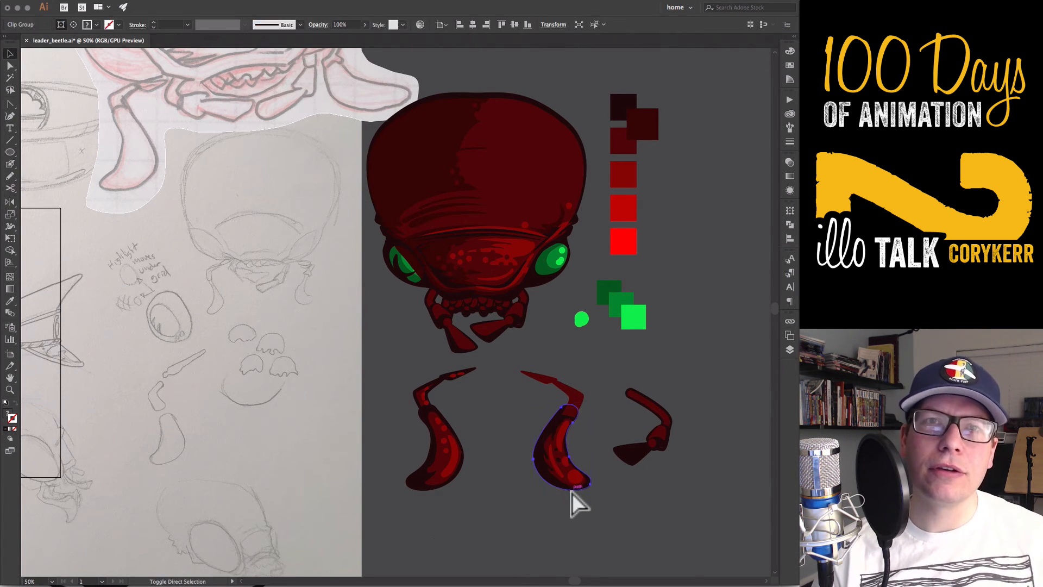
{"action": "left_click", "coordinate": [582, 527]}
Smooth the upper end of the right claw's inner shadow edge by adjusting and removing its anchor points
{"action": "left_click", "coordinate": [596, 395]}
{"action": "key", "text": "a"}
{"action": "left_click", "coordinate": [461, 212]}
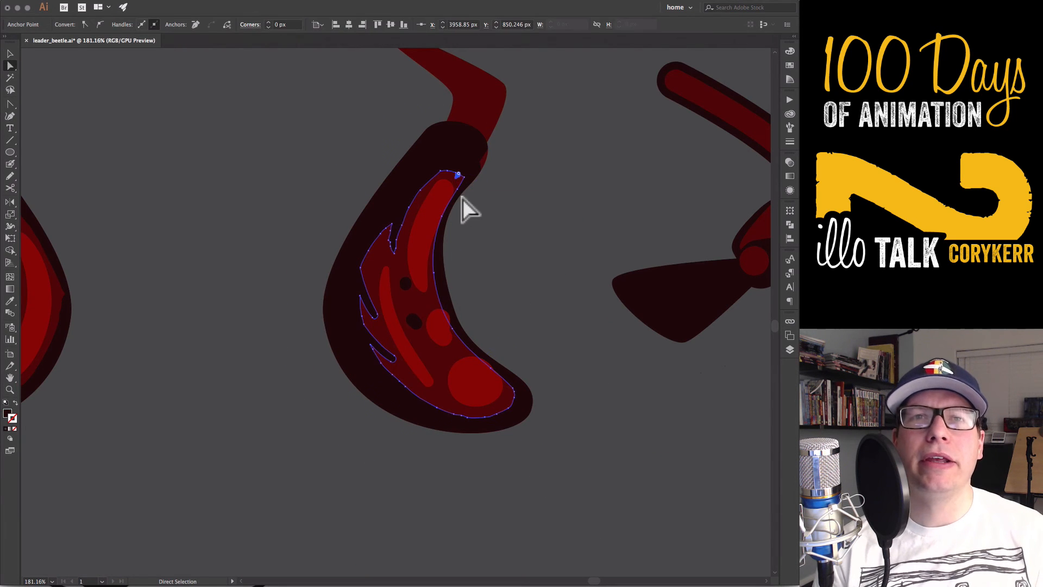
{"action": "left_click", "coordinate": [463, 178]}
{"action": "key", "text": "p"}
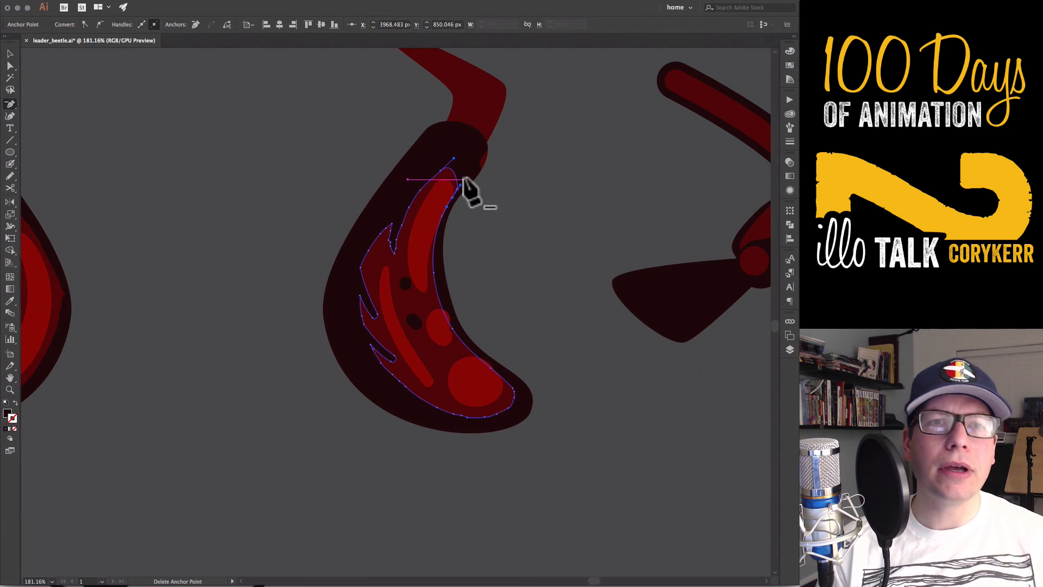
{"action": "left_click_drag", "start_coordinate": [461, 186], "coordinate": [471, 172]}
Reshape the small round highlight in the right claw into an oval and touch up the large highlight spot
{"action": "key", "text": "v"}
{"action": "left_click_drag", "start_coordinate": [439, 327], "coordinate": [435, 338]}
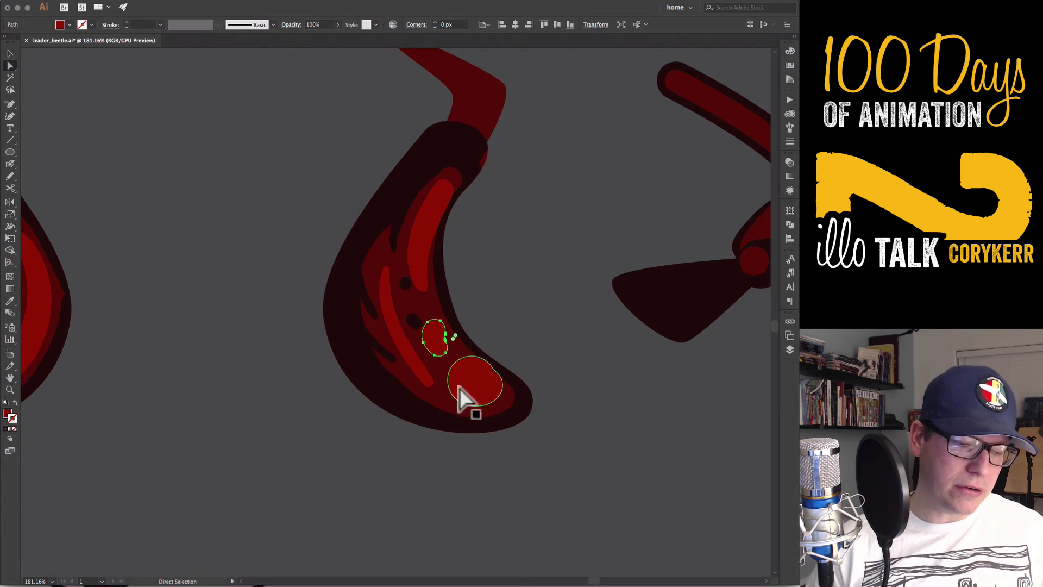
{"action": "key", "text": "super+shift+a"}
{"action": "left_click", "coordinate": [476, 383]}
{"action": "key", "text": "p"}
{"action": "key", "text": "v"}
{"action": "left_click", "coordinate": [552, 350]}
{"action": "key", "text": "super+minus"}
{"action": "key", "text": "super+minus"}
{"action": "key", "text": "super+minus"}
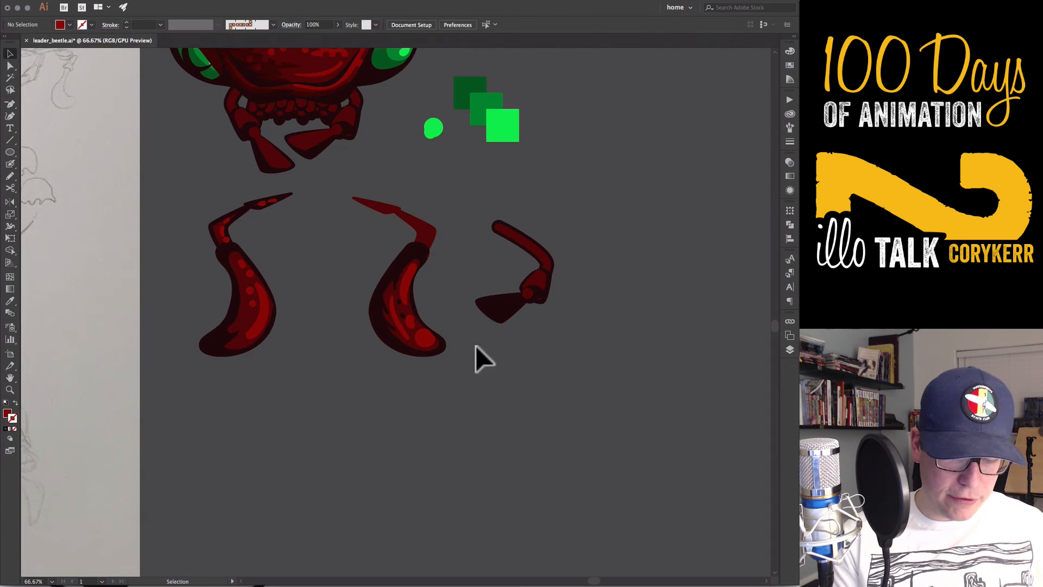
Adjust the anchor points of the right claw's shadow shape on its inner side near the upper joint
{"action": "key", "text": "a"}
{"action": "left_click", "coordinate": [427, 258]}
{"action": "key", "text": "p"}
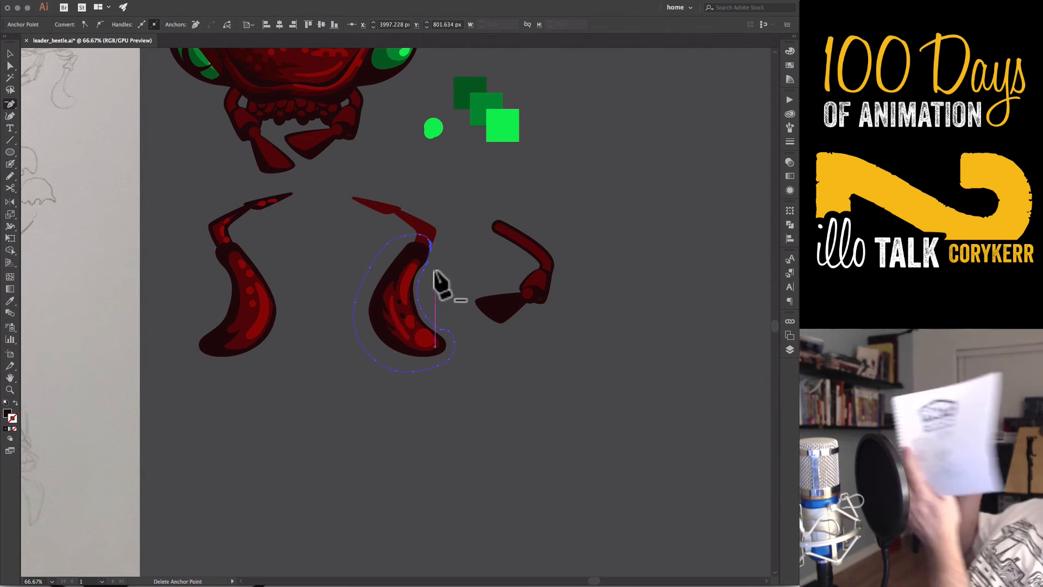
{"action": "key", "text": "a"}
{"action": "left_click", "coordinate": [451, 309]}
{"action": "left_click_drag", "start_coordinate": [450, 301], "coordinate": [565, 401]}
Copy the left arm's dark 12 pt outline onto the right claw's bent segment and tip segment
{"action": "left_click", "coordinate": [543, 340]}
{"action": "key", "text": "i"}
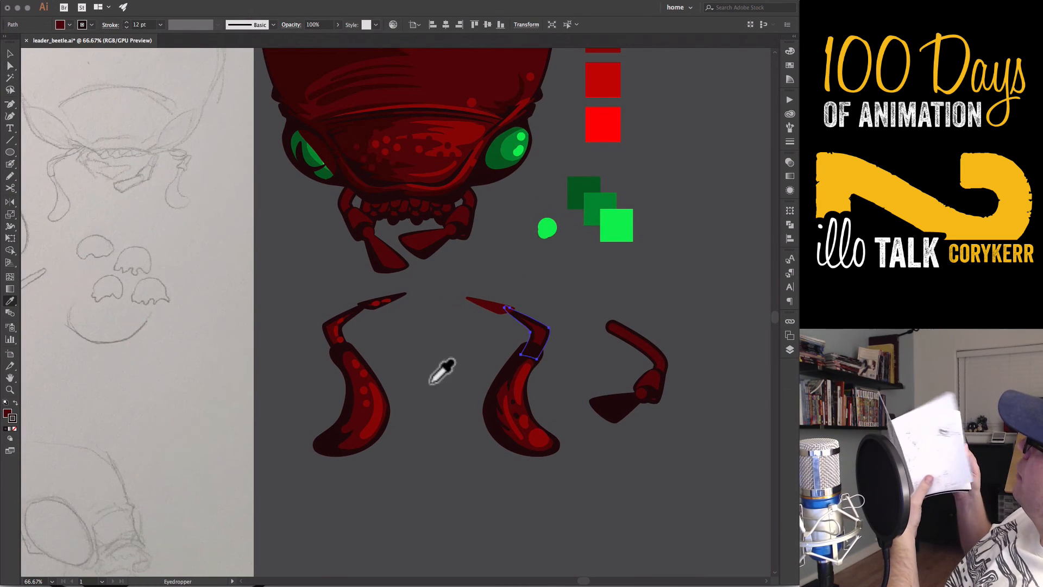
{"action": "left_click", "coordinate": [485, 304]}
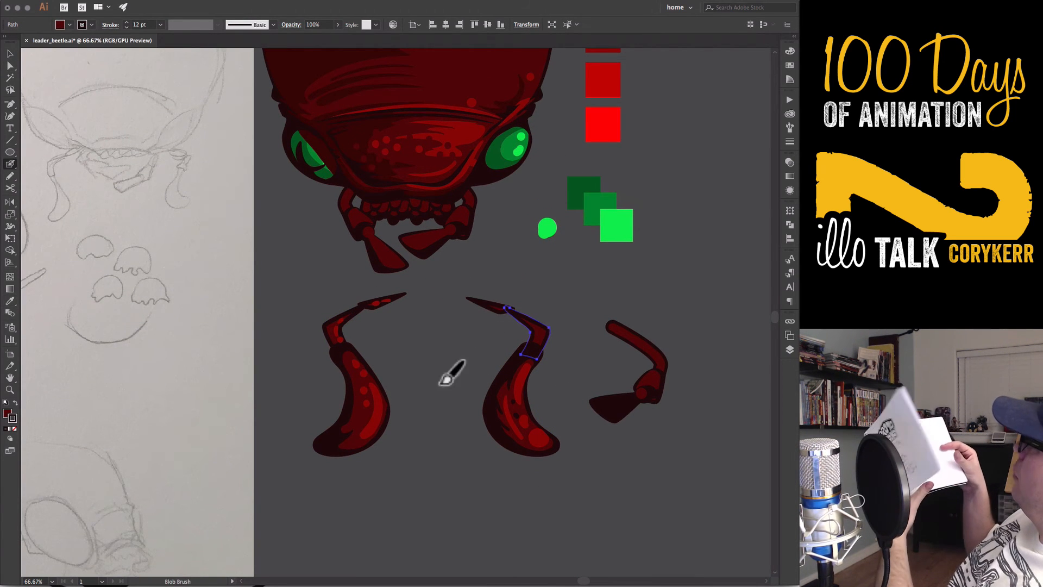
{"action": "key", "text": "super+shift+a"}
Sample the left claw's red highlight colour and paint Blob Brush highlights on the right bent segment
{"action": "key", "text": "i"}
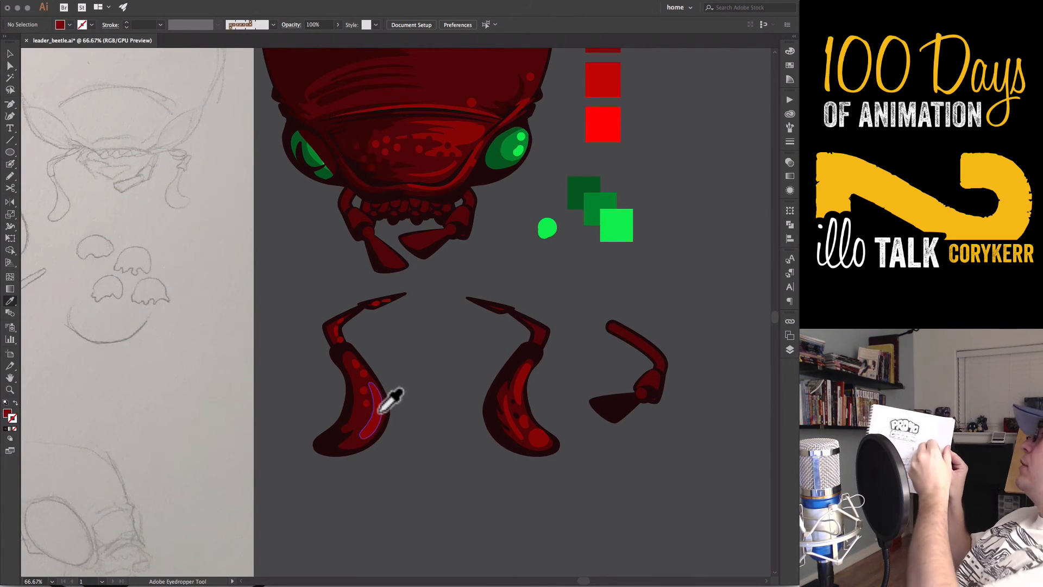
{"action": "key", "text": "shift+b"}
{"action": "left_click_drag", "start_coordinate": [542, 337], "coordinate": [542, 328]}
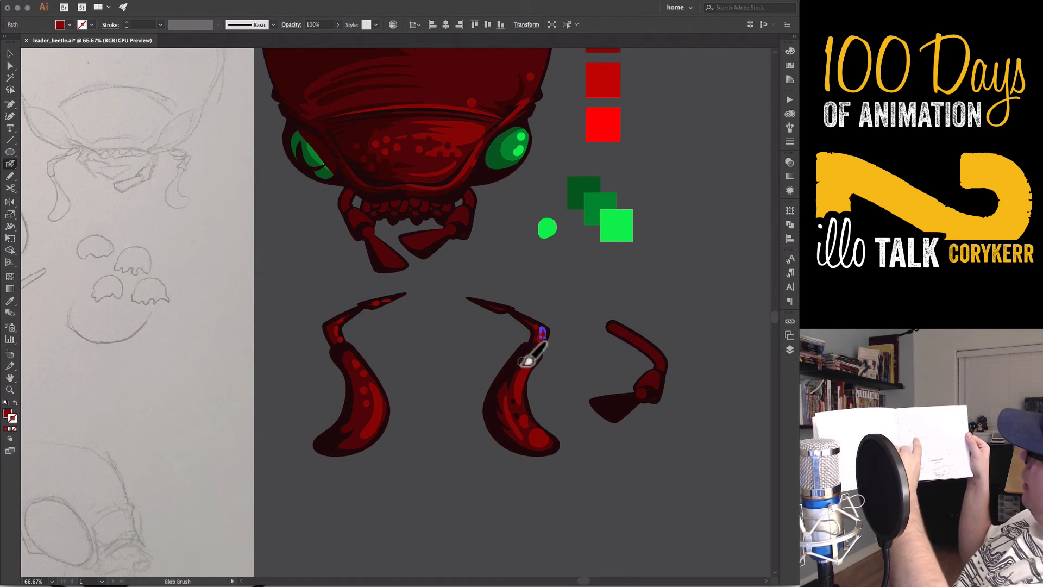
{"action": "key", "text": "super+minus"}
{"action": "key", "text": "super+minus"}
{"action": "key", "text": "super+minus"}
{"action": "key", "text": "super+shift+a"}
Group the right claw's pieces and delete the spare small jaw beside it
{"action": "key", "text": "v"}
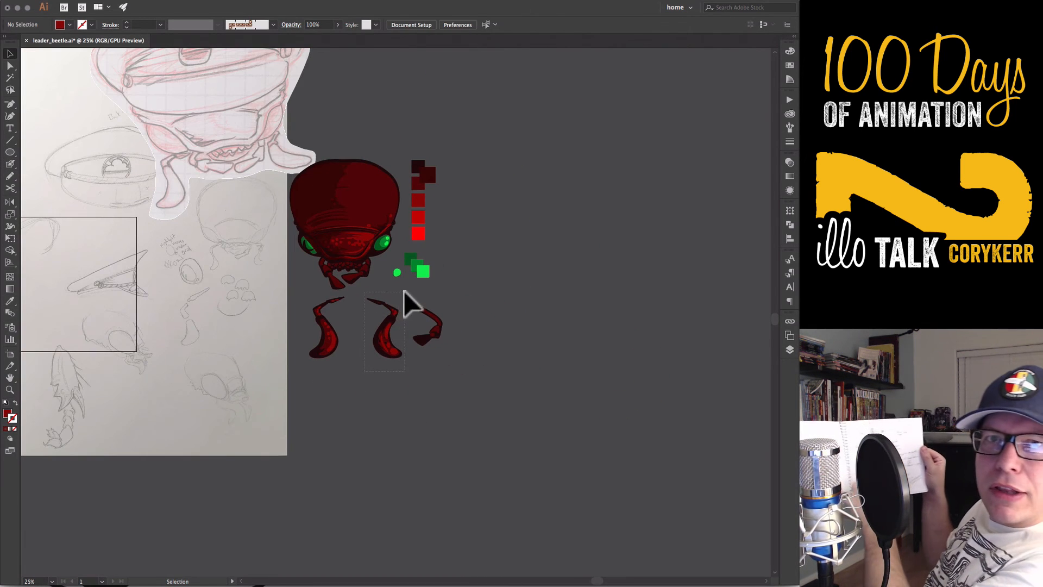
{"action": "left_click", "coordinate": [405, 296]}
{"action": "key", "text": "F7"}
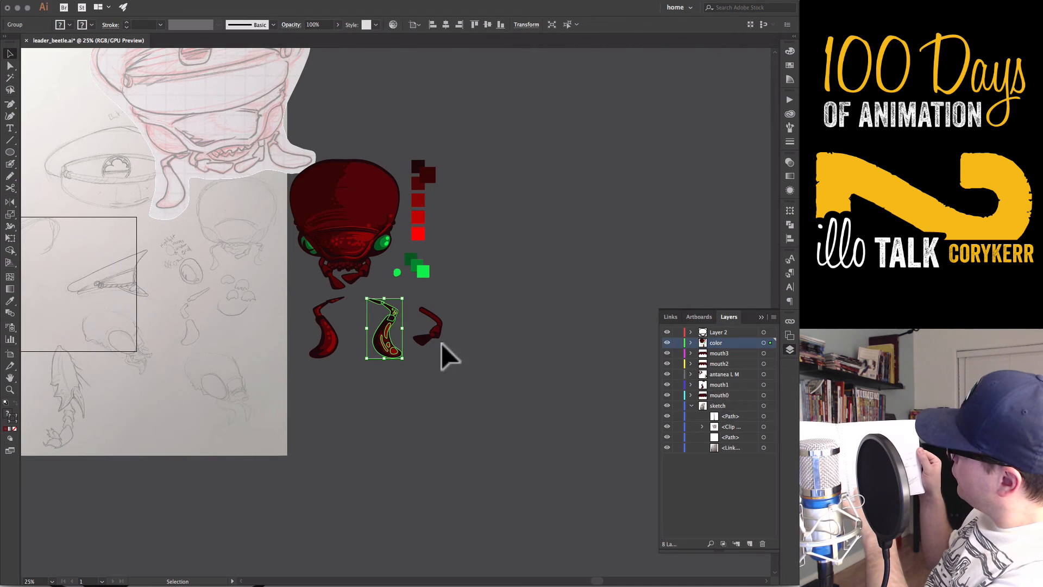
{"action": "key", "text": "F7"}
{"action": "left_click", "coordinate": [424, 335]}
{"action": "key", "text": "Delete"}
Move the left claw's path and clip group from the mouth1 layer into the antanea L M layer
{"action": "left_click_drag", "start_coordinate": [461, 361], "coordinate": [322, 315]}
{"action": "key", "text": "F7"}
{"action": "left_click", "coordinate": [724, 374]}
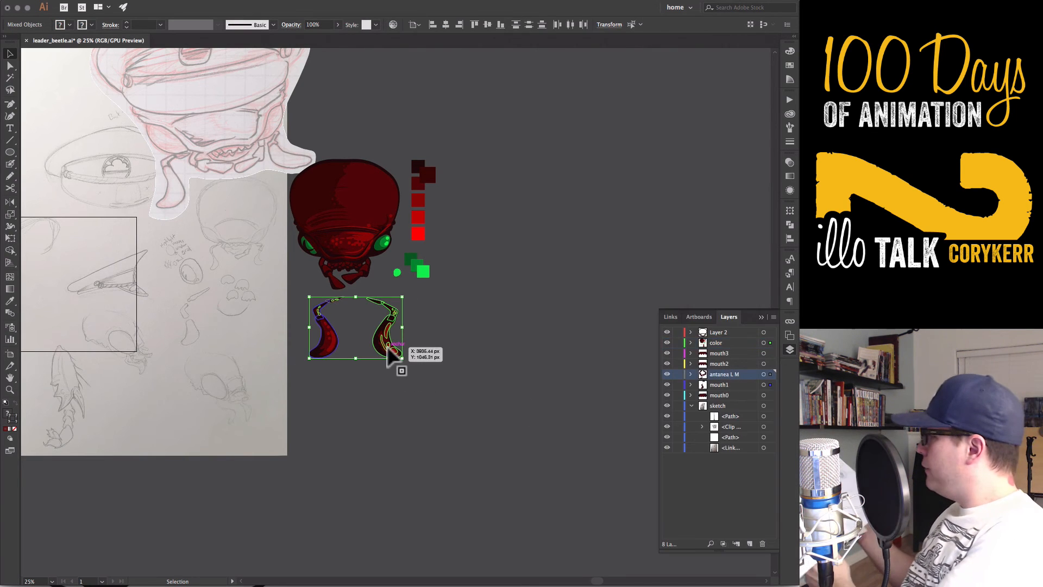
{"action": "right_click", "coordinate": [387, 348]}
{"action": "left_click", "coordinate": [653, 410]}
{"action": "left_click", "coordinate": [790, 349]}
{"action": "left_click", "coordinate": [716, 343]}
{"action": "left_click", "coordinate": [691, 385]}
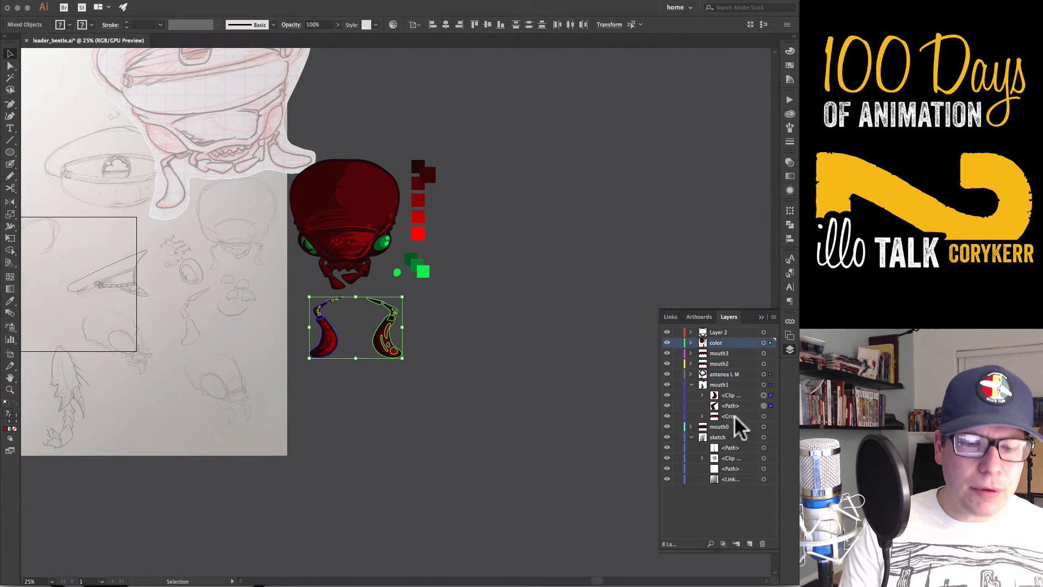
{"action": "left_click_drag", "start_coordinate": [731, 406], "coordinate": [724, 374]}
{"action": "left_click_drag", "start_coordinate": [731, 395], "coordinate": [722, 374]}
Select the left claw's clip group and two arm paths in the antanea L M layer and group them
{"action": "left_click", "coordinate": [692, 374]}
{"action": "left_click", "coordinate": [764, 384]}
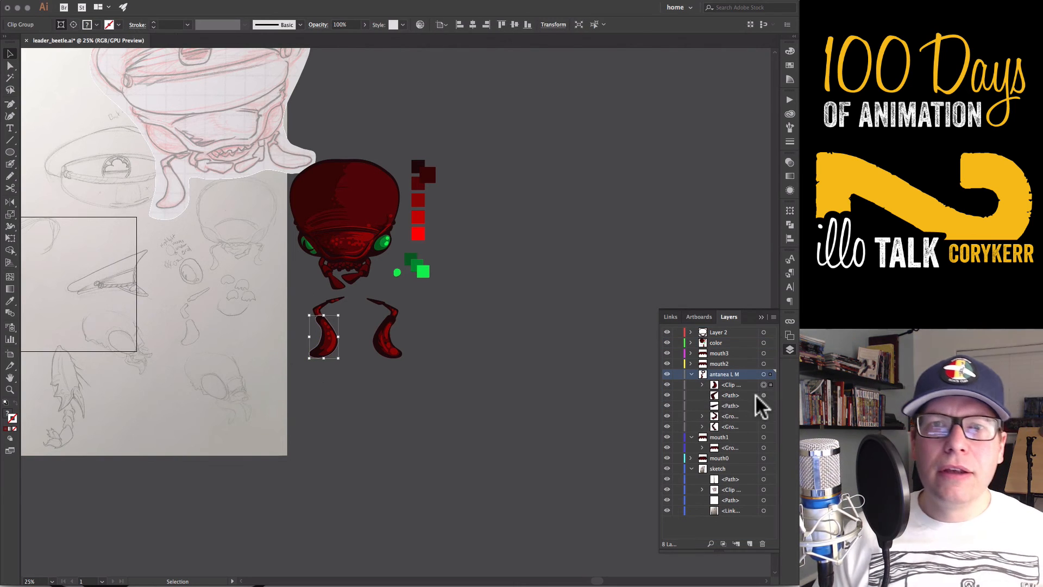
{"action": "left_click", "coordinate": [764, 395]}
{"action": "left_click", "coordinate": [764, 406], "text": "shift"}
{"action": "left_click", "coordinate": [764, 385], "text": "shift"}
{"action": "left_click", "coordinate": [747, 384]}
{"action": "left_click", "coordinate": [748, 406], "text": "shift"}
{"action": "key", "text": "super+g"}
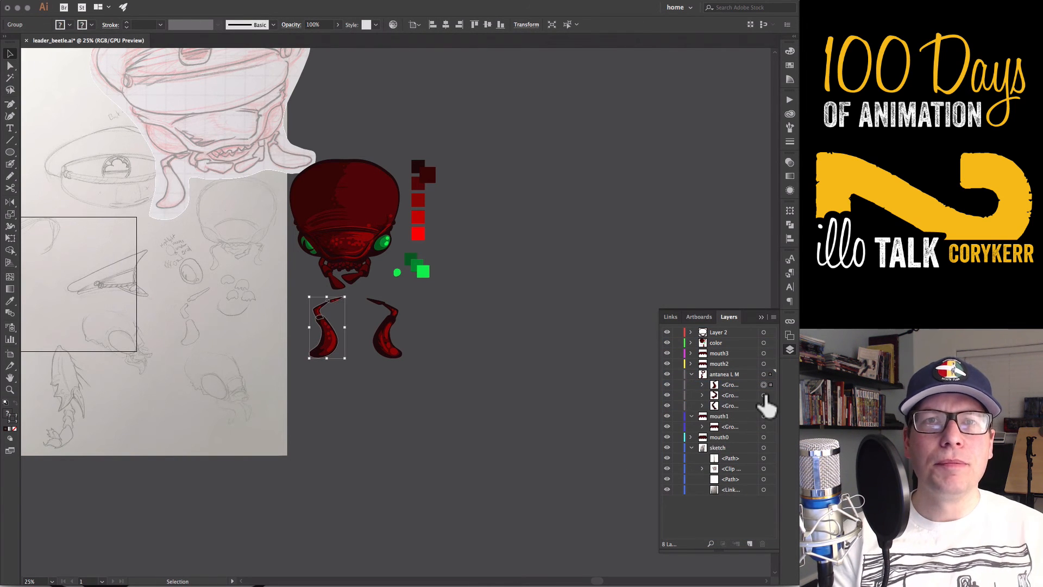
Move the grouped left claw up to the left side of the beetle's mouth and rotate it into place
{"action": "left_click", "coordinate": [764, 396]}
{"action": "left_click", "coordinate": [764, 405]}
{"action": "left_click", "coordinate": [764, 385]}
{"action": "left_click_drag", "start_coordinate": [406, 424], "coordinate": [460, 442]}
{"action": "left_click_drag", "start_coordinate": [382, 358], "coordinate": [376, 335]}
{"action": "key", "text": "r"}
{"action": "left_click", "coordinate": [370, 270]}
{"action": "key", "text": "v"}
Create an outer antenna layer ("antanea outer") below mouth2 and move the left claw group into it
{"action": "left_click", "coordinate": [790, 349]}
{"action": "left_click", "coordinate": [750, 543]}
{"action": "double_click", "coordinate": [718, 374]}
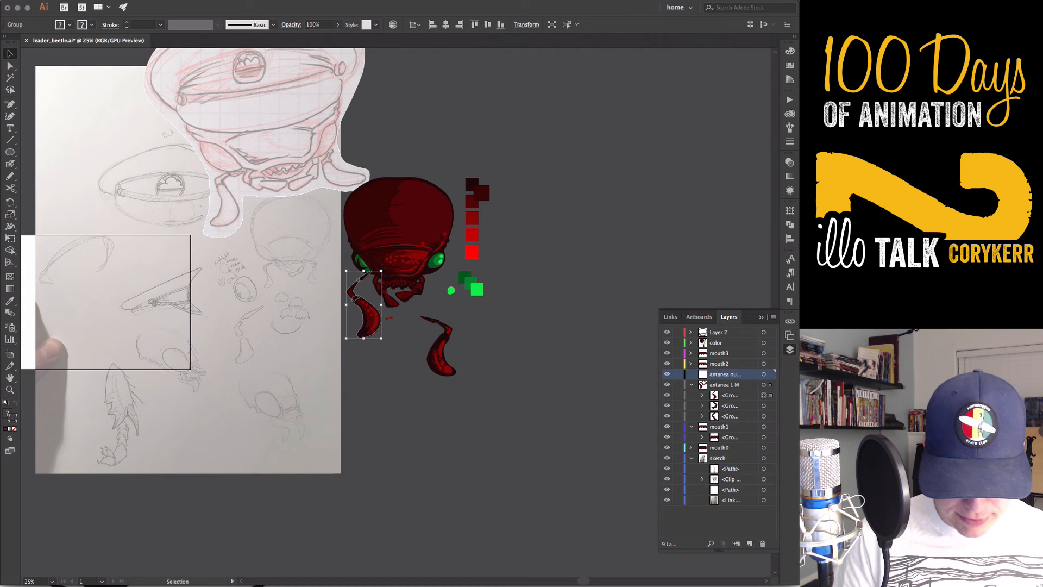
{"action": "left_click_drag", "start_coordinate": [729, 395], "coordinate": [728, 373]}
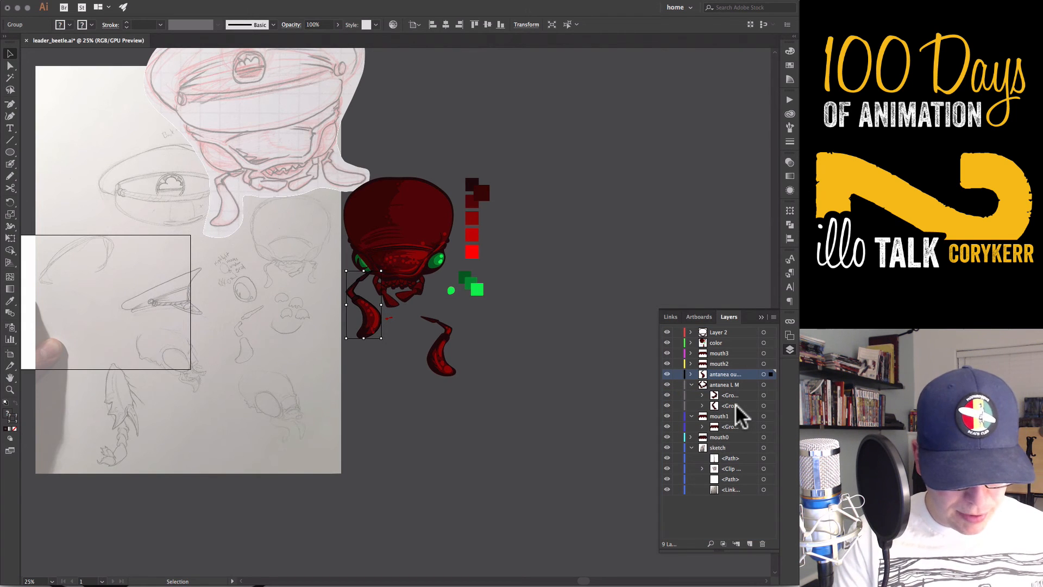
Move the highlight marks left behind onto the repositioned left claw and select them together with the claw group
{"action": "left_click", "coordinate": [399, 321]}
{"action": "left_click_drag", "start_coordinate": [390, 319], "coordinate": [376, 337]}
{"action": "left_click", "coordinate": [356, 291], "text": "shift"}
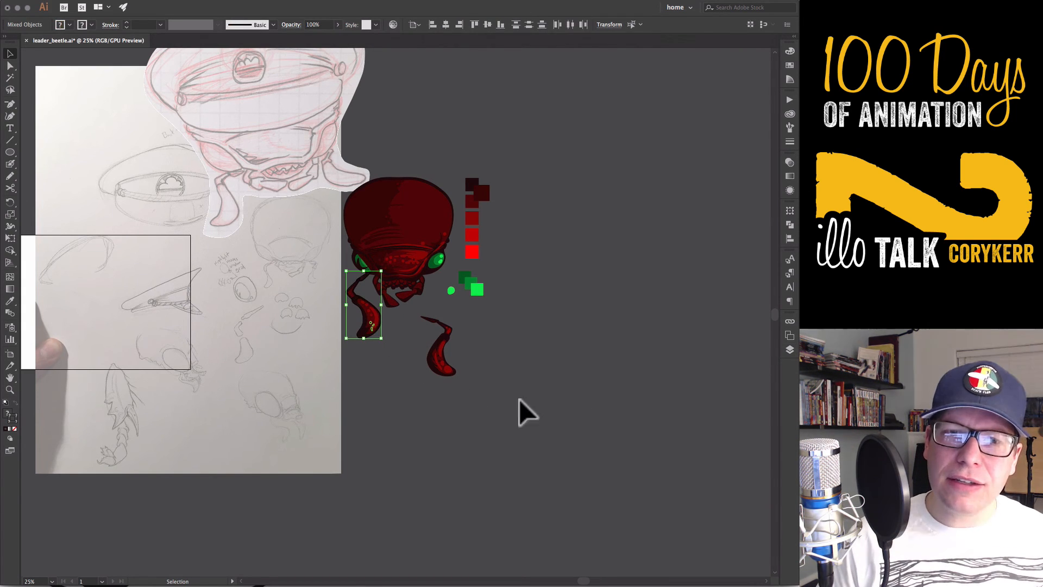
Examine which artwork the outer antenna layer, its claw group and the antanea L M layer contain
{"action": "left_click", "coordinate": [790, 349]}
{"action": "left_click", "coordinate": [702, 385]}
{"action": "left_click", "coordinate": [635, 448]}
{"action": "left_click", "coordinate": [790, 350]}
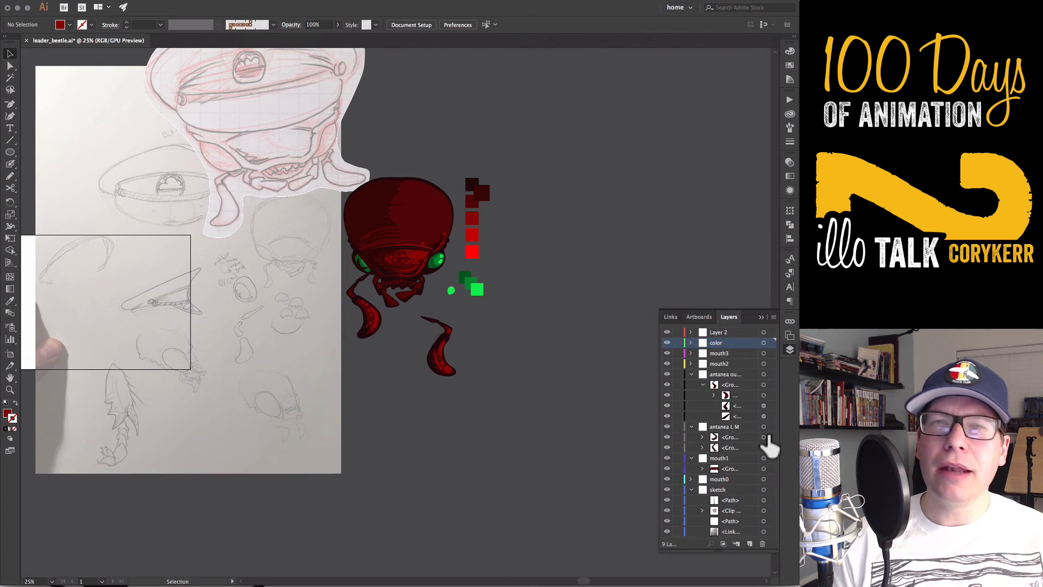
{"action": "left_click", "coordinate": [764, 426]}
{"action": "left_click", "coordinate": [764, 416]}
{"action": "left_click", "coordinate": [703, 384]}
{"action": "left_click", "coordinate": [764, 395]}
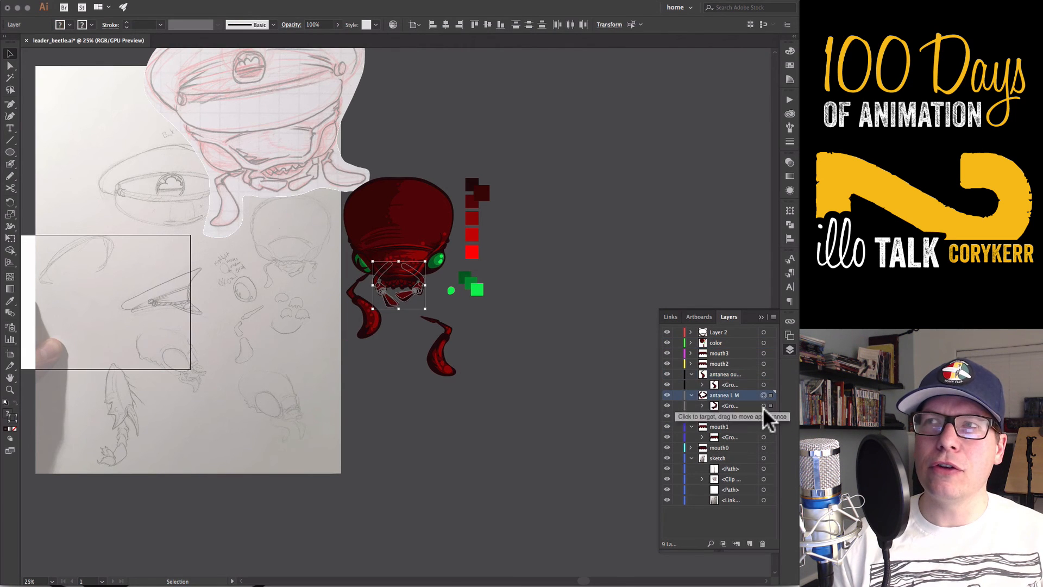
{"action": "left_click", "coordinate": [625, 399]}
Create a layer named "antanea outer R" for the right claw and place it directly below mouth2
{"action": "left_click", "coordinate": [443, 356]}
{"action": "left_click", "coordinate": [790, 350]}
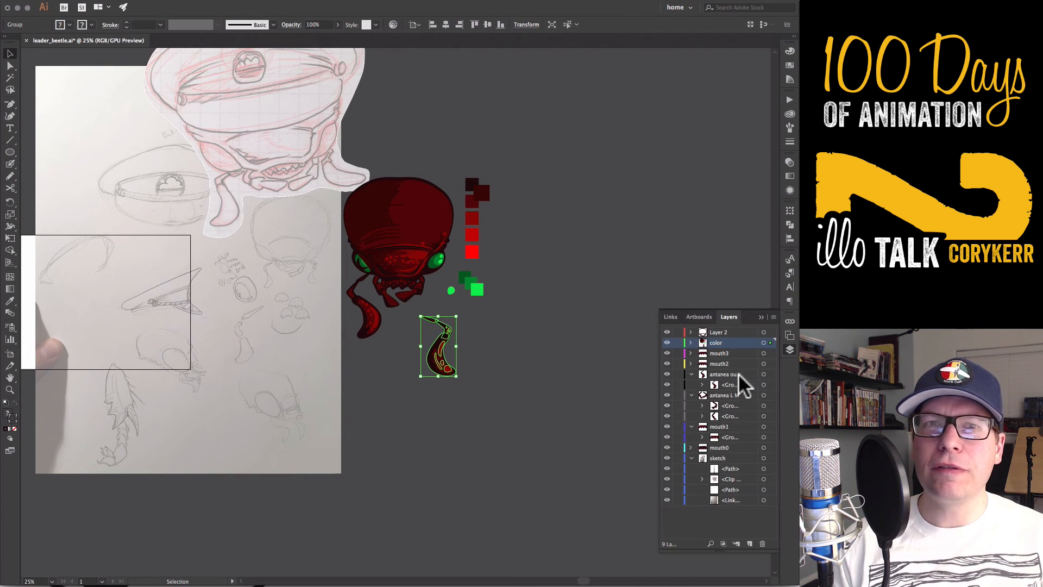
{"action": "left_click", "coordinate": [750, 543]}
{"action": "double_click", "coordinate": [716, 342]}
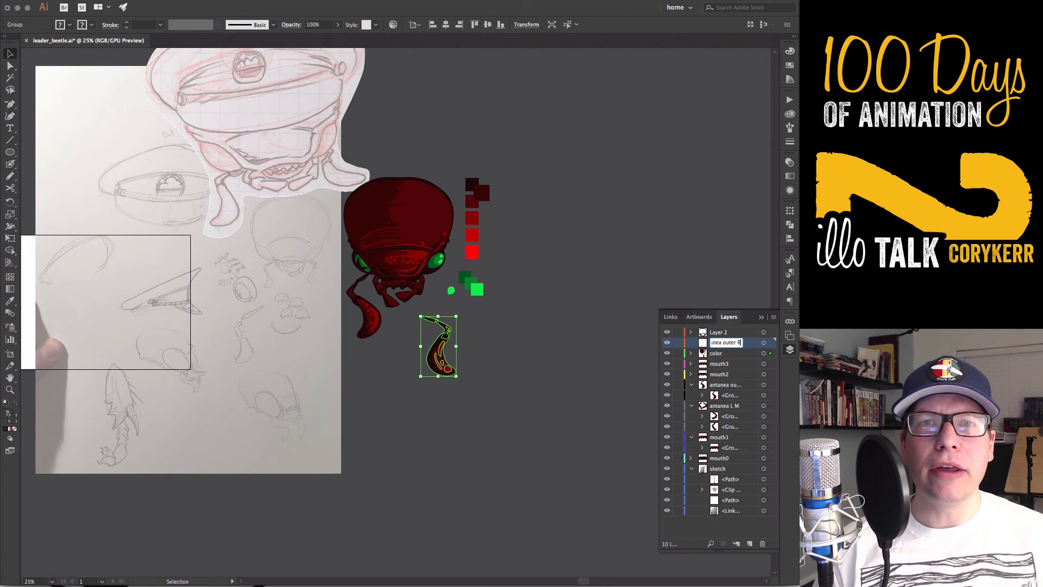
{"action": "left_click_drag", "start_coordinate": [739, 346], "coordinate": [709, 380]}
Send the right claw group to the new outer layer and move it up to the right side of the beetle's mouth
{"action": "right_click", "coordinate": [424, 365]}
{"action": "mouse_move", "coordinate": [531, 472]}
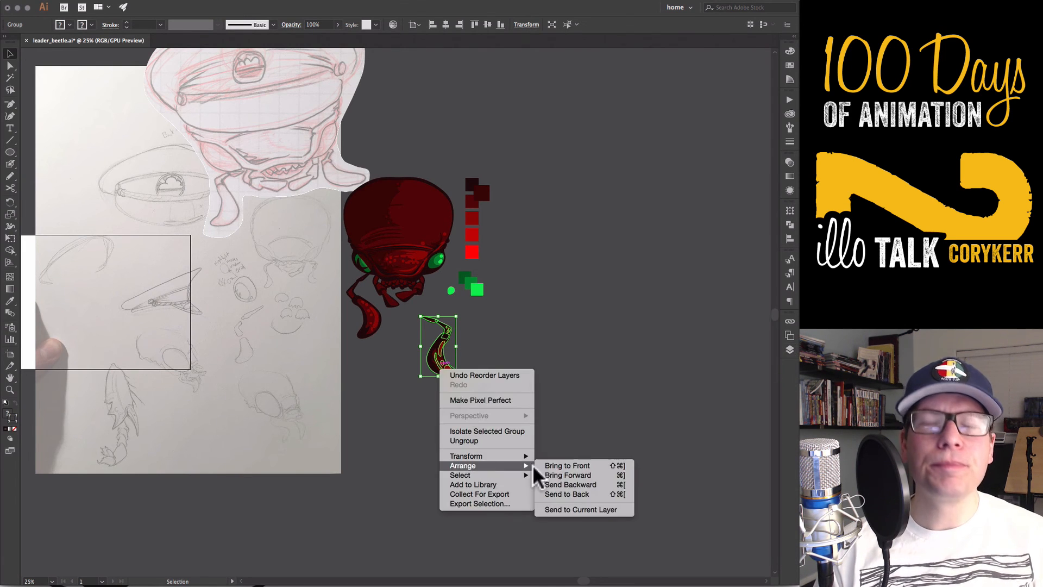
{"action": "left_click", "coordinate": [598, 515]}
{"action": "left_click_drag", "start_coordinate": [445, 361], "coordinate": [445, 315]}
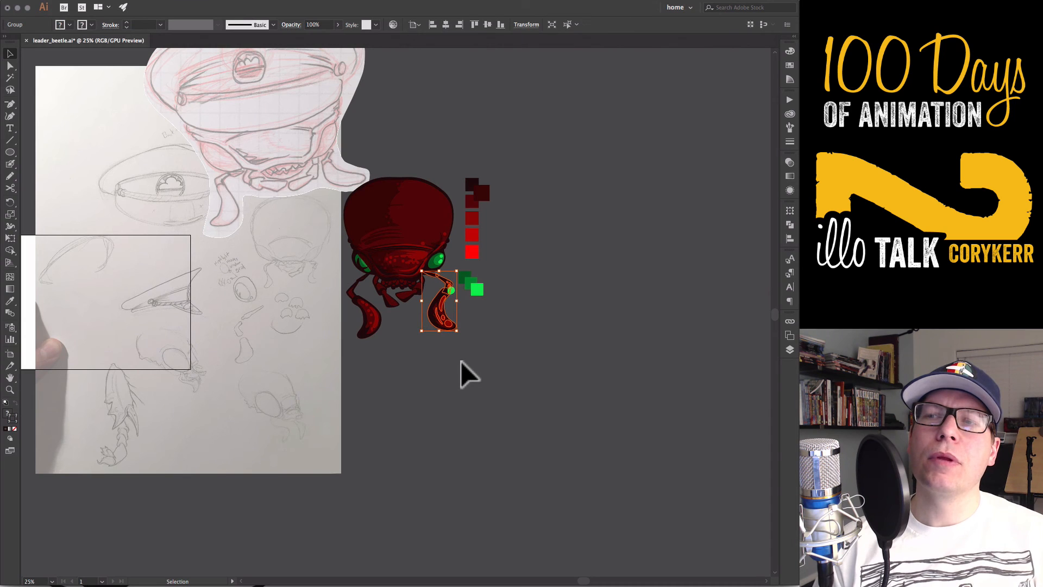
Delete the stray bright green dot beside the right claw
{"action": "left_click", "coordinate": [461, 359]}
{"action": "left_click", "coordinate": [452, 291]}
{"action": "key", "text": "Delete"}
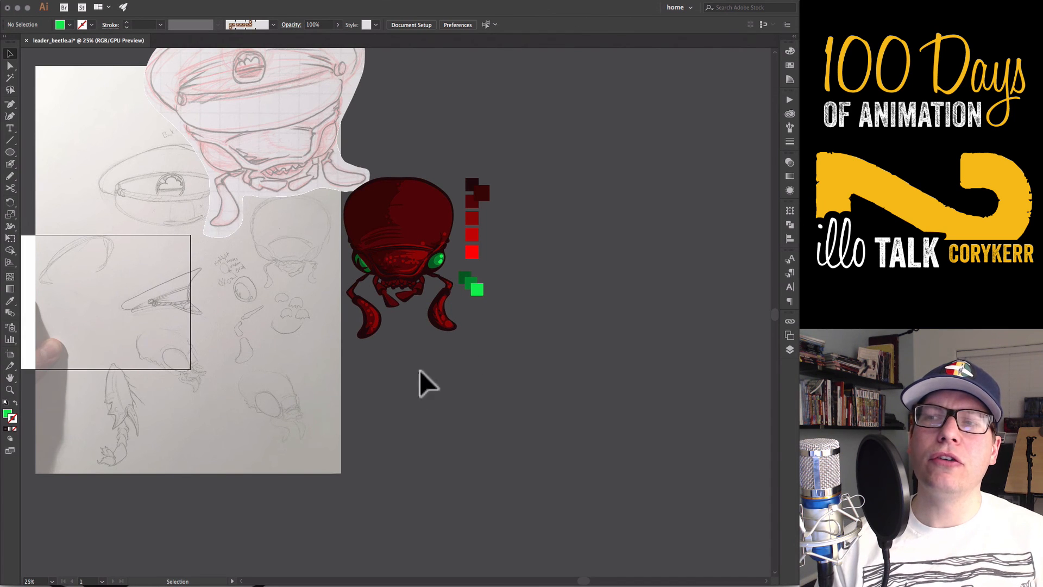
Shift the right claw closer to the mouth and rotate it to match the left claw
{"action": "left_click_drag", "start_coordinate": [438, 319], "coordinate": [435, 314]}
{"action": "left_click_drag", "start_coordinate": [458, 332], "coordinate": [431, 321]}
{"action": "left_click", "coordinate": [435, 447]}
{"action": "left_click", "coordinate": [443, 318]}
{"action": "left_click", "coordinate": [465, 388]}
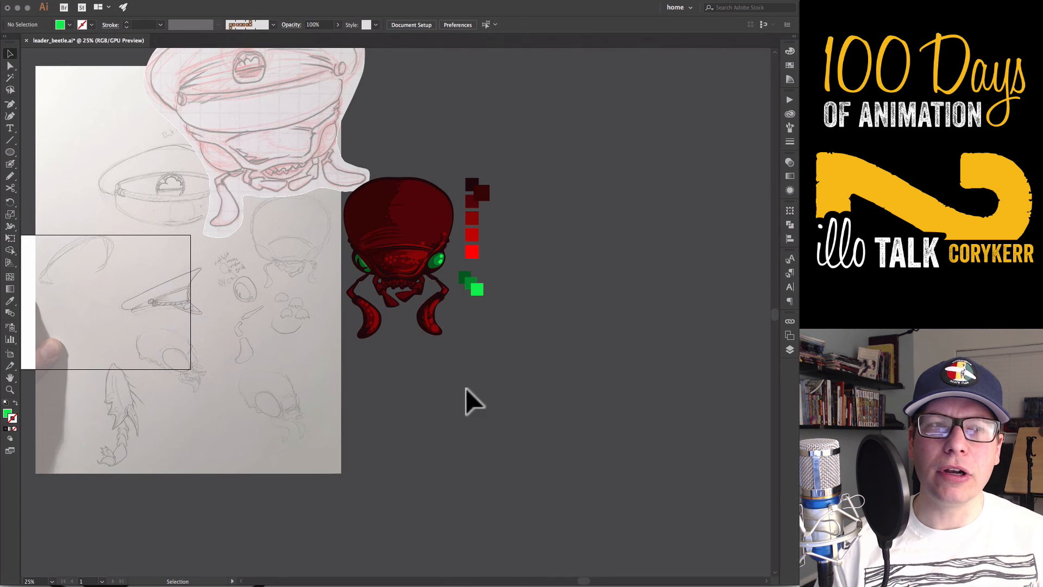
{"action": "left_click", "coordinate": [362, 218]}
{"action": "left_click", "coordinate": [417, 214], "text": "shift"}
{"action": "left_click", "coordinate": [424, 431]}
Create a new layer directly above antanea L M for the right inner mouth claw
{"action": "left_click_drag", "start_coordinate": [424, 431], "coordinate": [492, 465]}
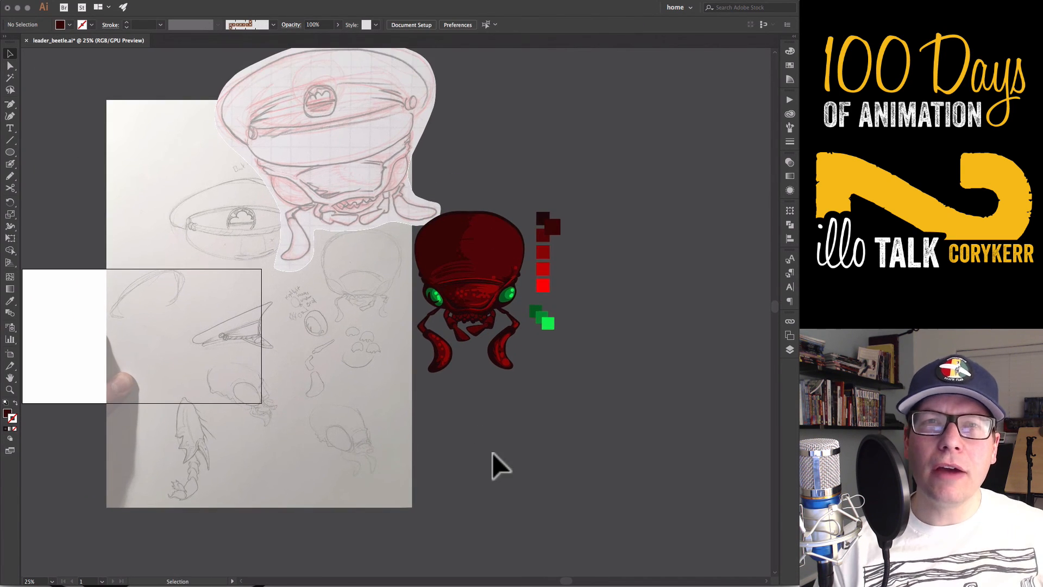
{"action": "left_click", "coordinate": [460, 335]}
{"action": "left_click", "coordinate": [790, 350]}
{"action": "left_click", "coordinate": [750, 543]}
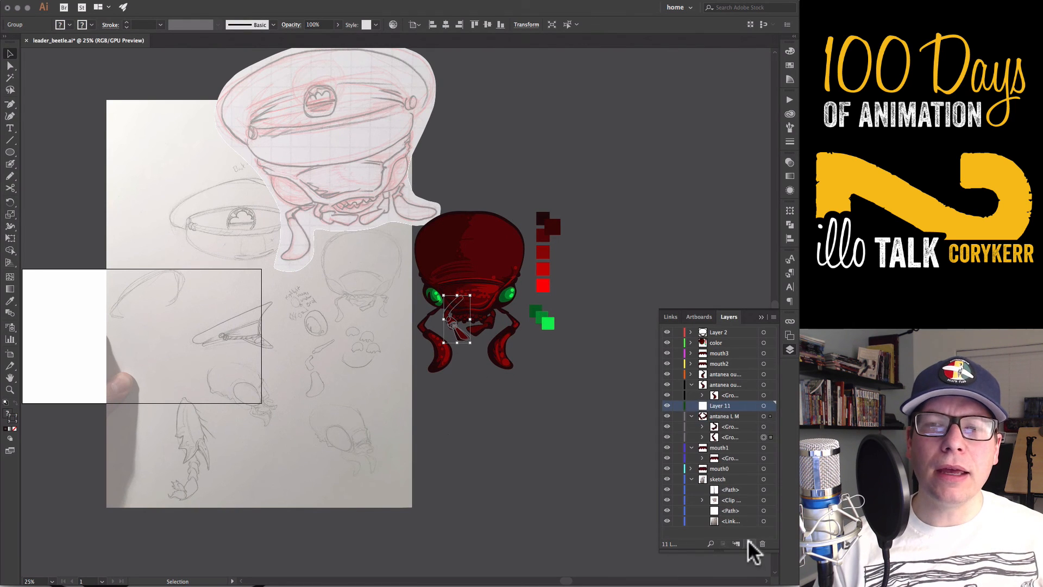
Name the new layer "antanea R M" and move the first claw group of antanea L M into it
{"action": "double_click", "coordinate": [721, 416]}
{"action": "key", "text": "super+c"}
{"action": "double_click", "coordinate": [720, 406]}
{"action": "key", "text": "super+v"}
{"action": "key", "text": "Left"}
{"action": "key", "text": "Left"}
{"action": "key", "text": "BackSpace"}
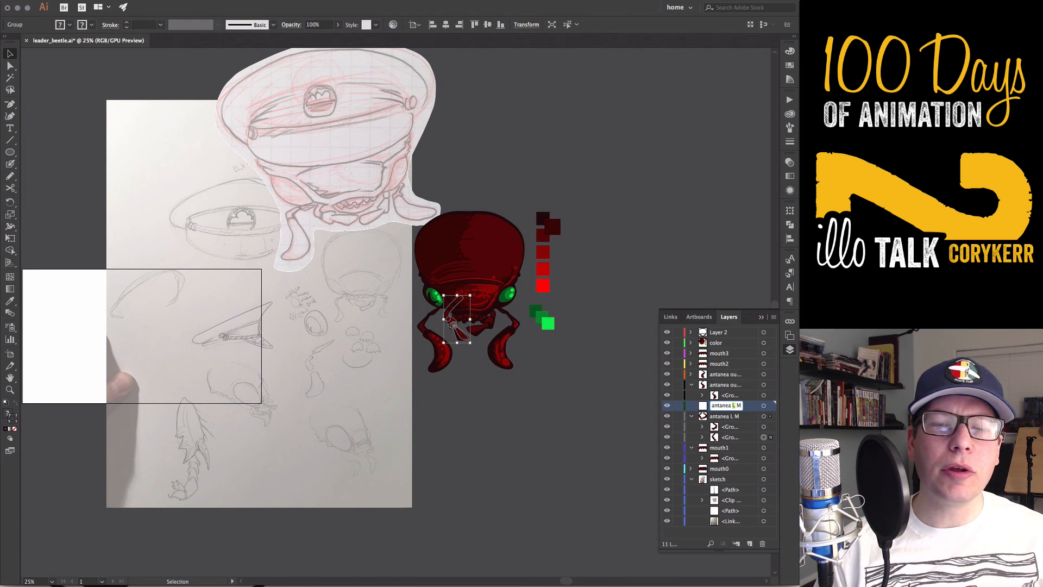
{"action": "type", "text": "R"}
{"action": "key", "text": "Return"}
{"action": "left_click_drag", "start_coordinate": [729, 427], "coordinate": [724, 406]}
{"action": "left_click", "coordinate": [588, 422]}
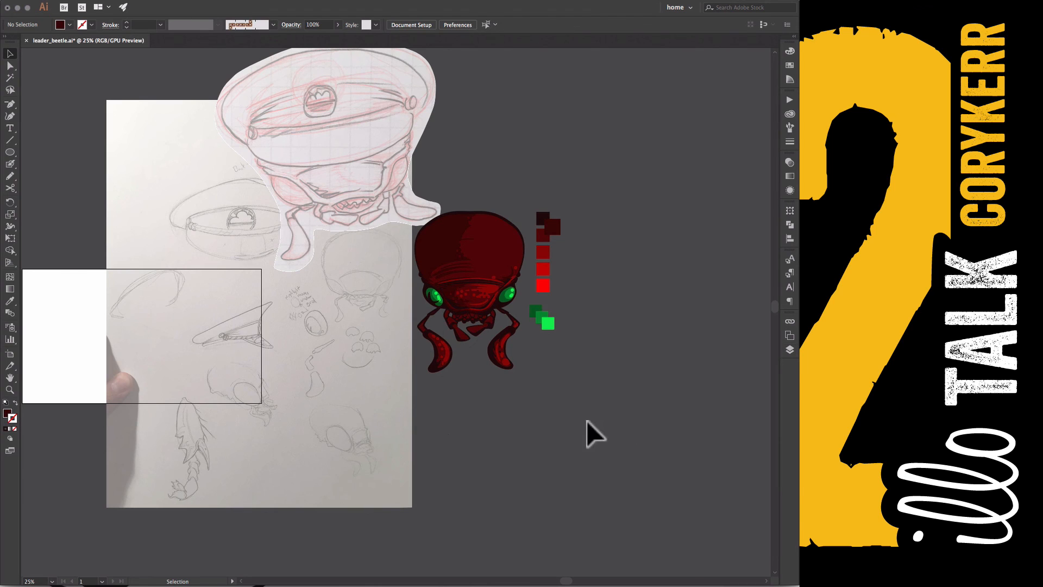
Move the clipped cap sketch off the sketch page to the empty area above the beetle head
{"action": "left_click_drag", "start_coordinate": [466, 410], "coordinate": [482, 433]}
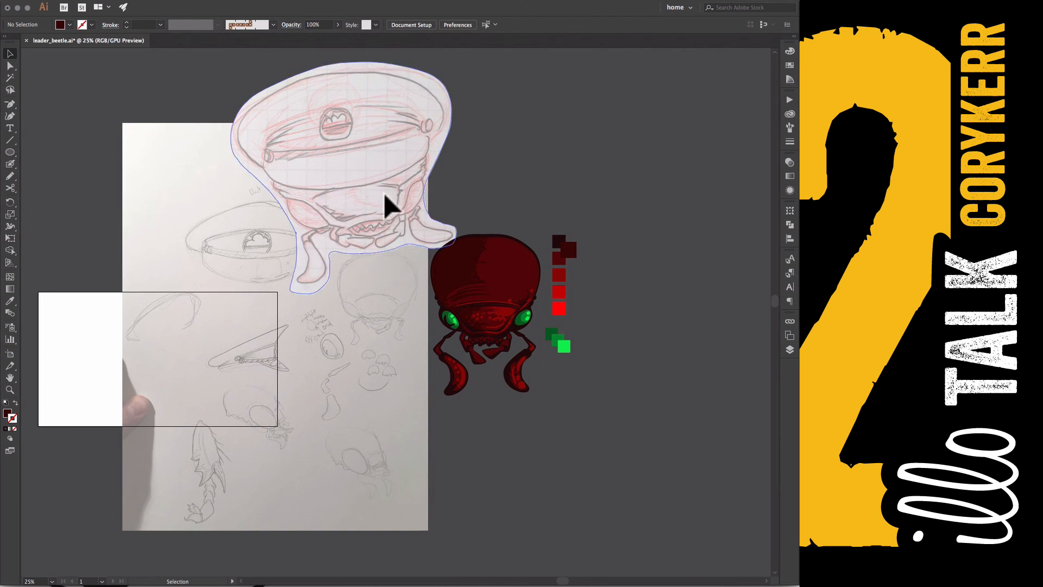
{"action": "left_click_drag", "start_coordinate": [385, 194], "coordinate": [415, 151]}
{"action": "left_click_drag", "start_coordinate": [359, 357], "coordinate": [435, 388]}
{"action": "left_click_drag", "start_coordinate": [475, 185], "coordinate": [657, 162]}
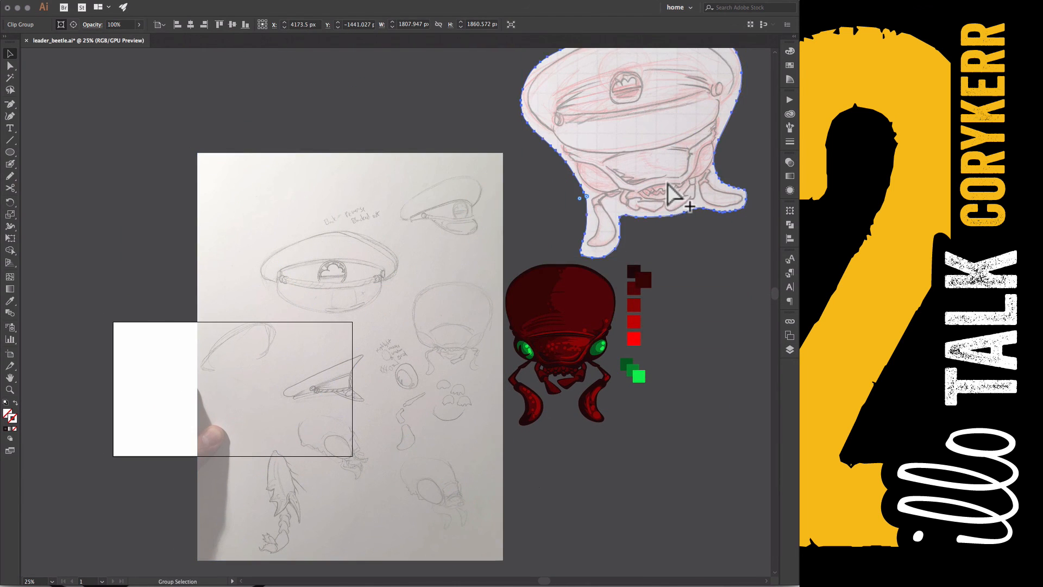
Release the cap sketch's clipping mask, try cutting the released artwork, and clip the sketch to its outline again
{"action": "key", "text": "alt+super+7"}
{"action": "left_click_drag", "start_coordinate": [678, 416], "coordinate": [528, 570]}
{"action": "key", "text": "super+x"}
{"action": "key", "text": "super+z"}
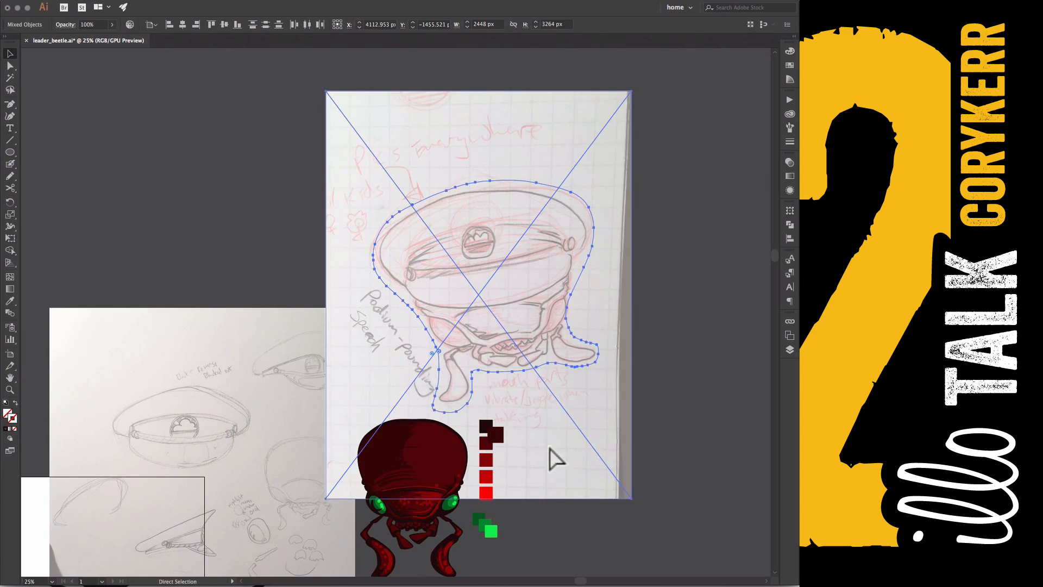
{"action": "key", "text": "super+7"}
Mirror the clipped cap sketch at an angle above the beetle head and deselect it
{"action": "left_click_drag", "start_coordinate": [605, 404], "coordinate": [636, 265]}
{"action": "left_click", "coordinate": [575, 456]}
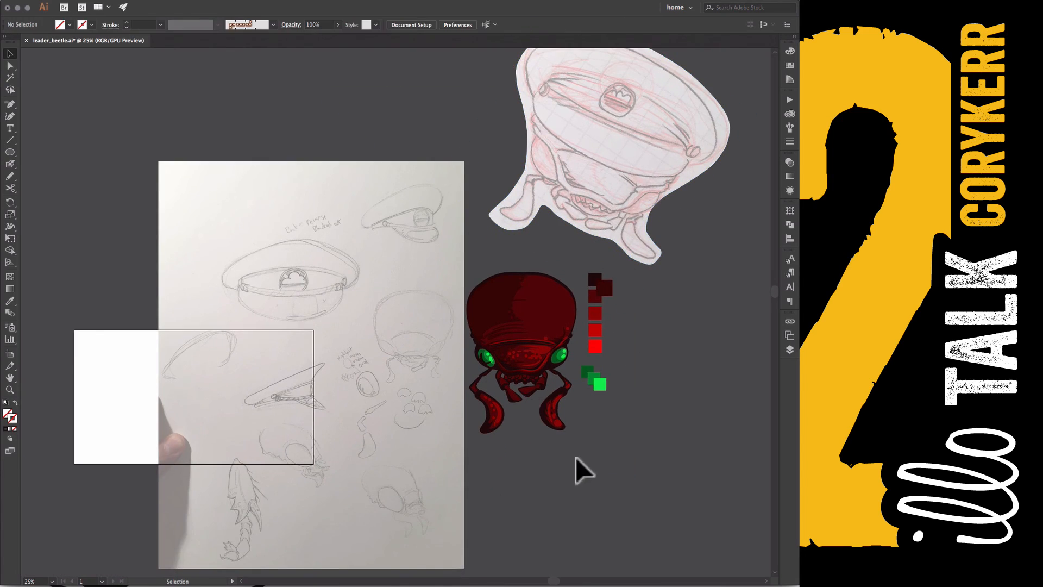
{"action": "left_click", "coordinate": [595, 351]}
{"action": "left_click", "coordinate": [608, 445]}
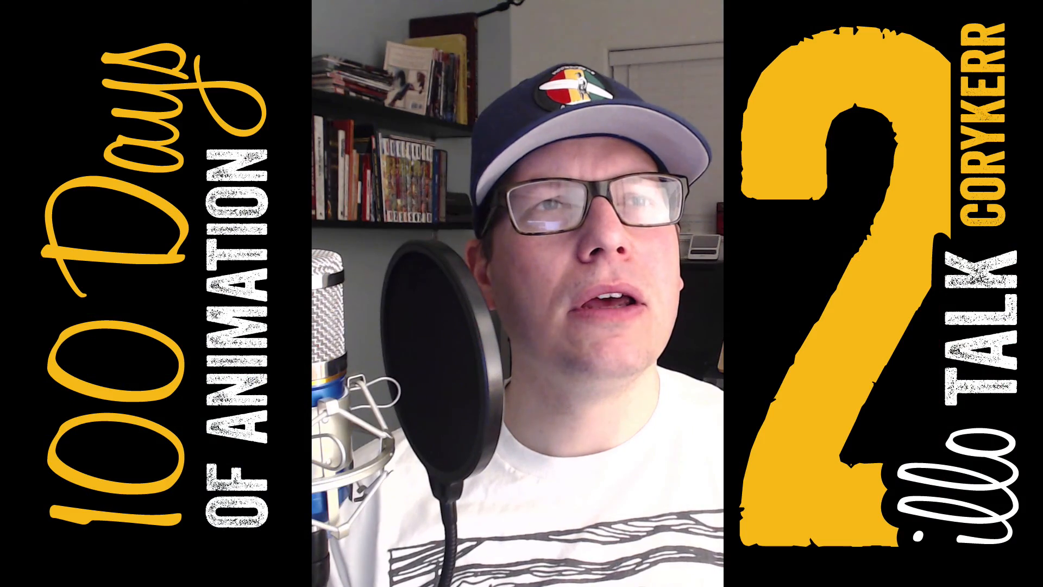